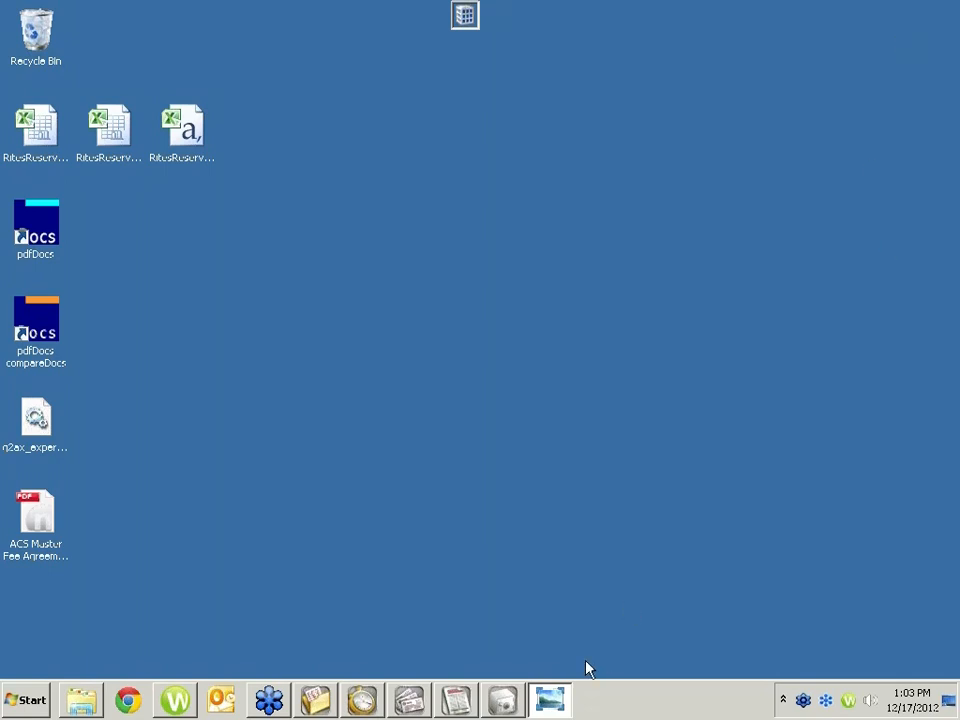
# Step: View the GTW.jpg image of the webinar control panel and close the photo viewer
pyautogui.click(549, 700)
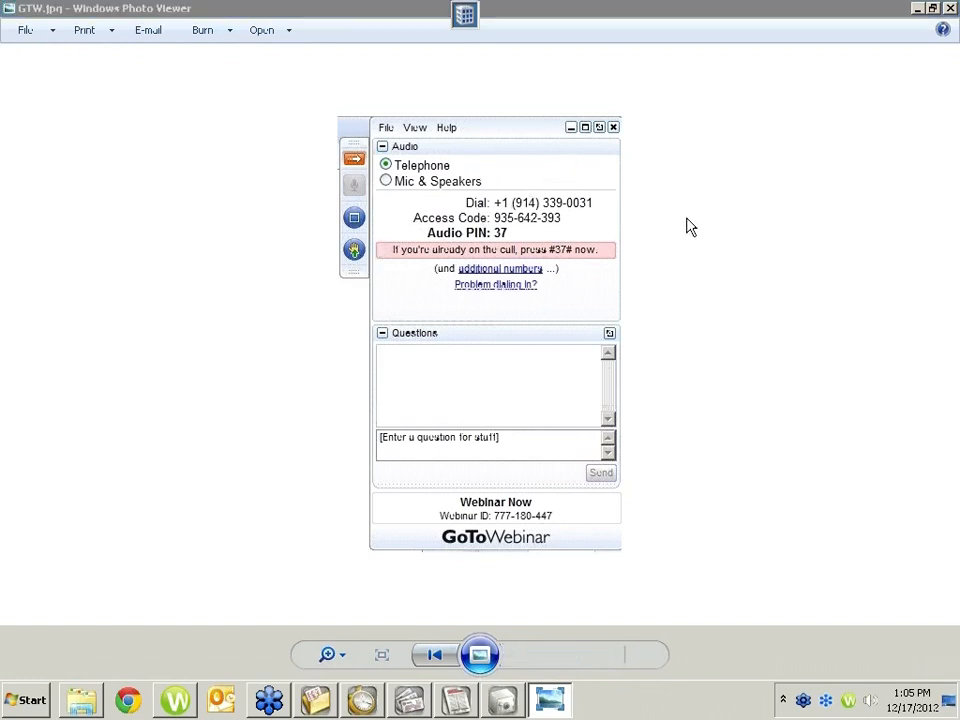
pyautogui.click(950, 9)
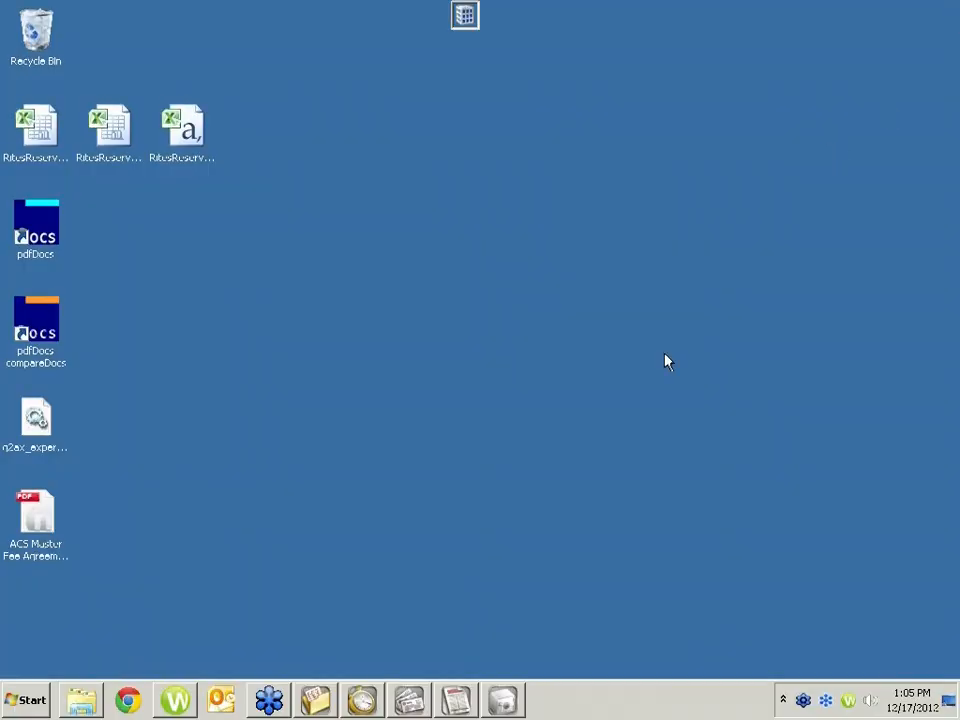
# Step: Switch to Tabs3 and load the General Litigation client with the Bel-Cor matter in Client Manager
pyautogui.moveTo(388, 704)
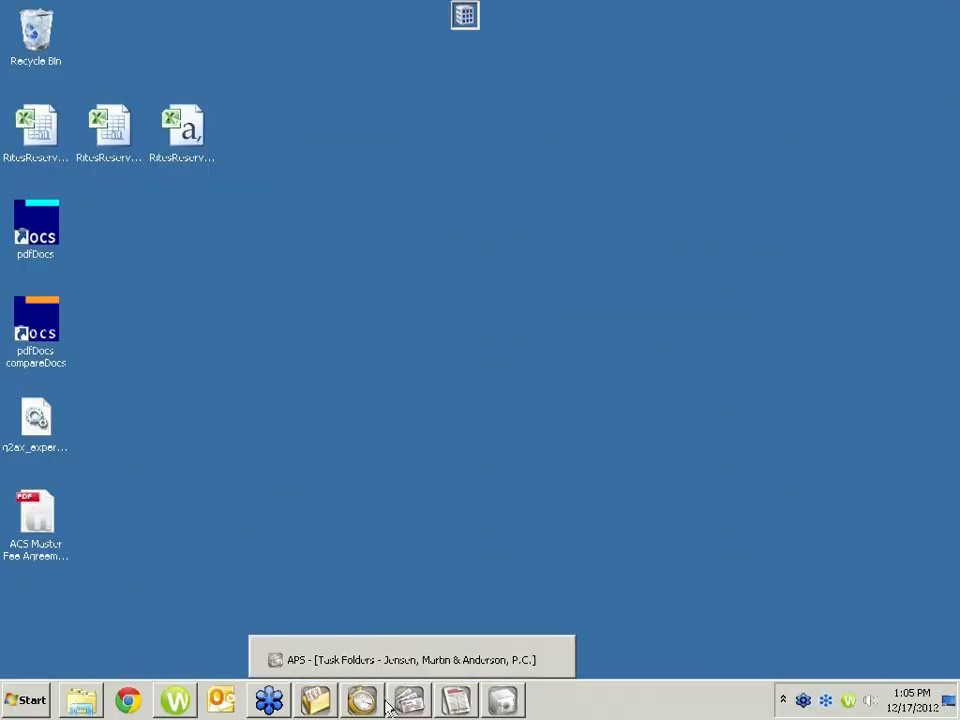
pyautogui.click(362, 701)
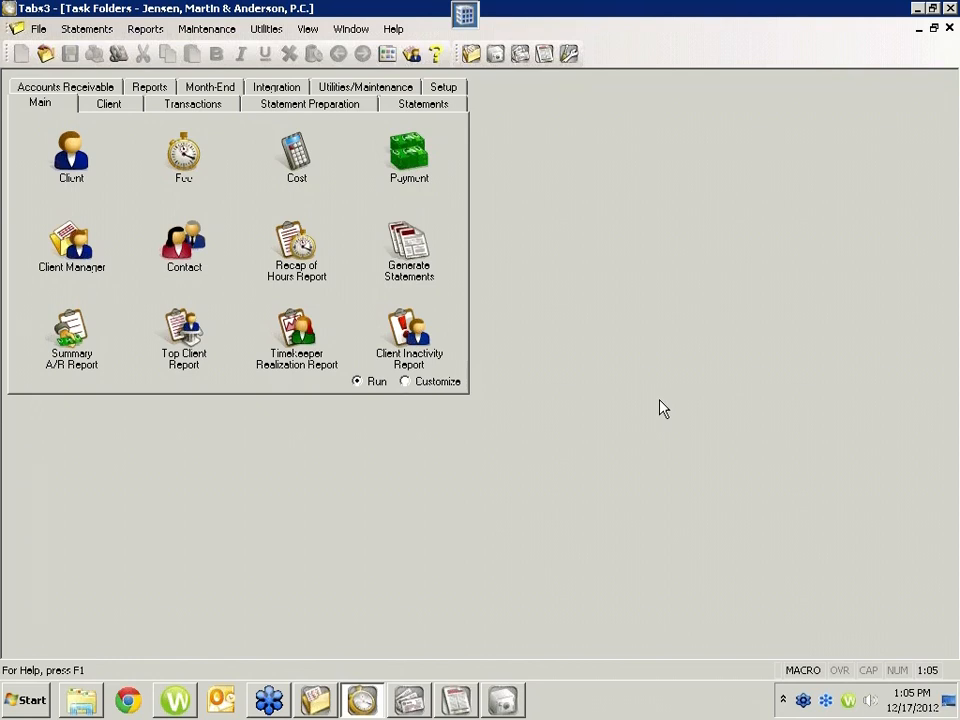
pyautogui.click(83, 257)
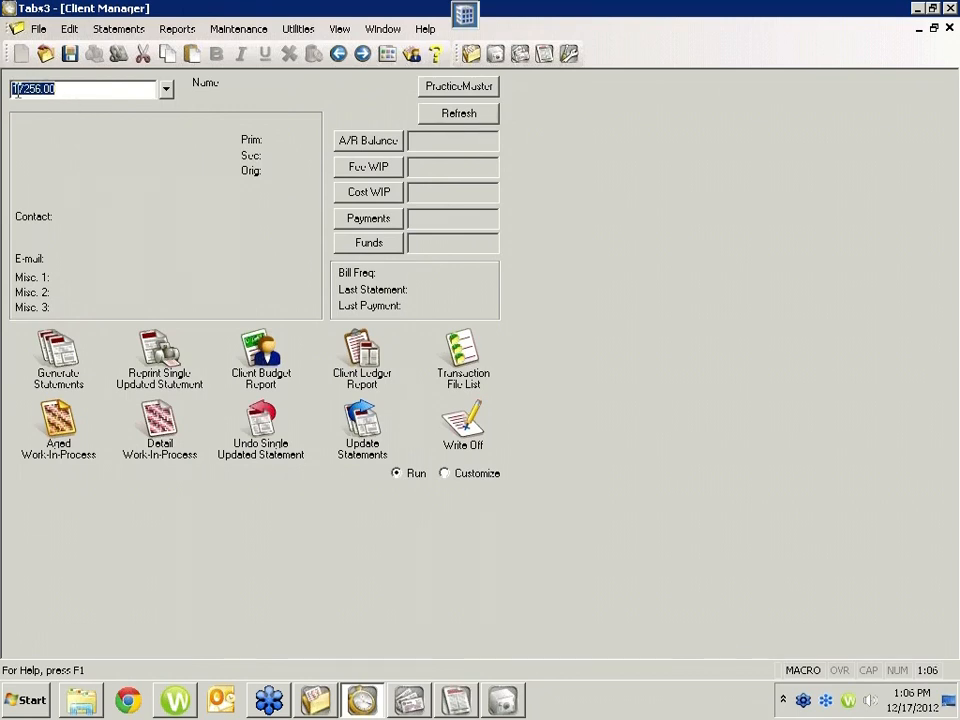
pyautogui.click(166, 90)
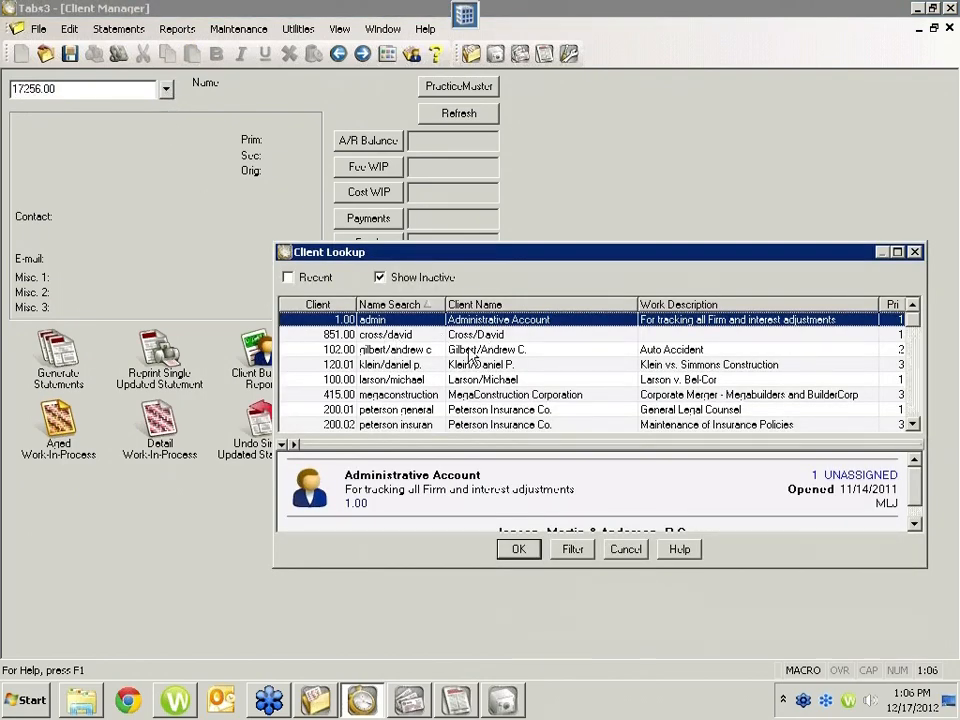
pyautogui.click(470, 381)
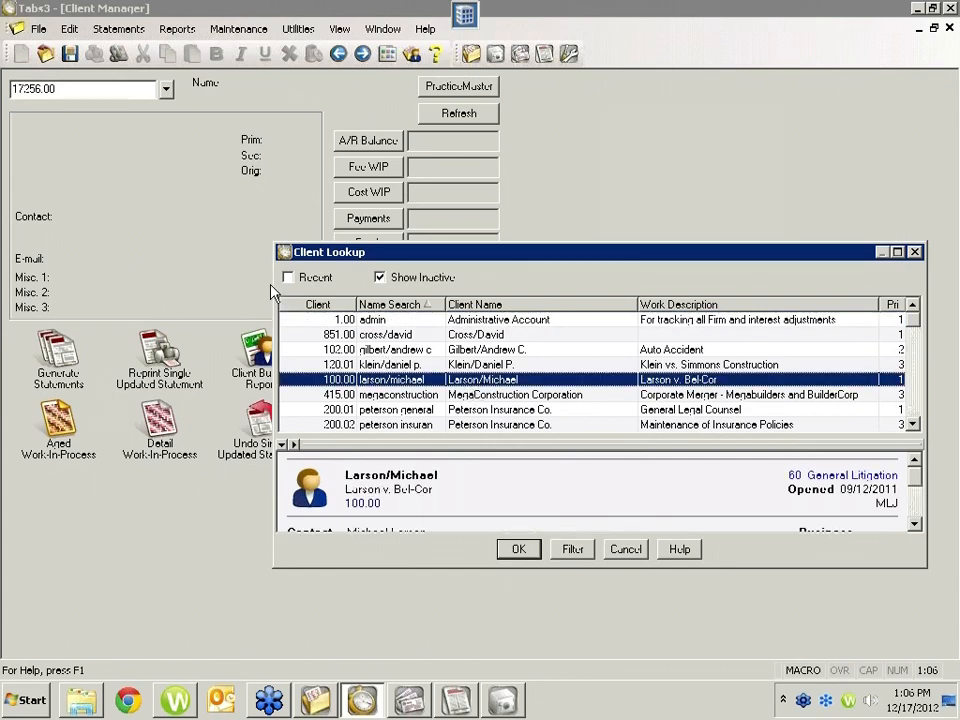
pyautogui.click(533, 552)
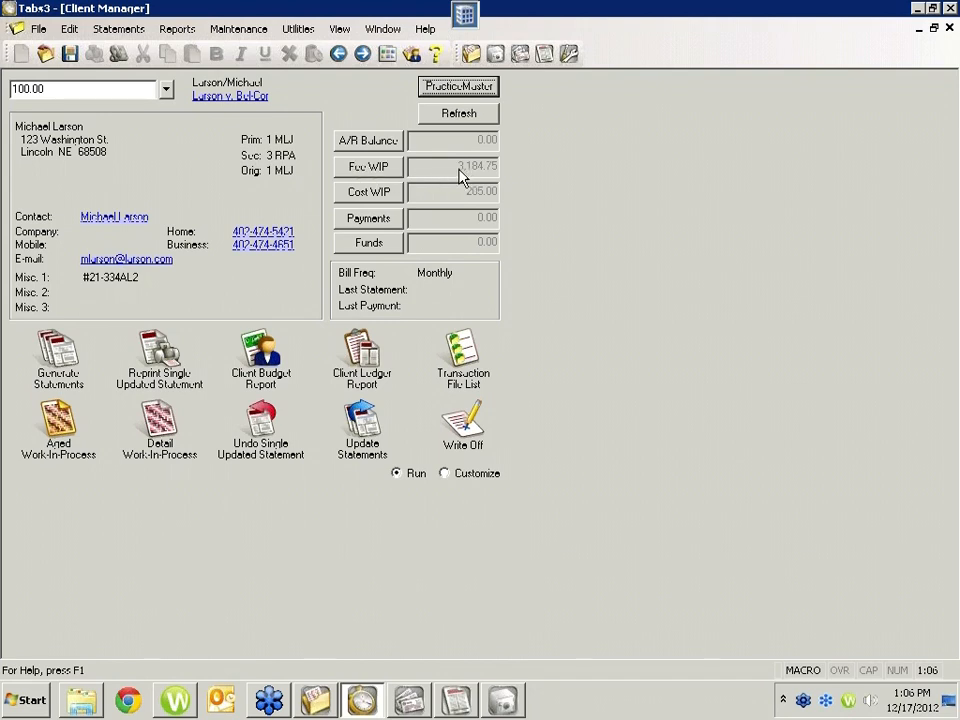
# Step: Open the client's 11/14/2011 Legal research entry from the work-in-process fees, view it in Rapid Fee, and return to Client Manager
pyautogui.click(366, 170)
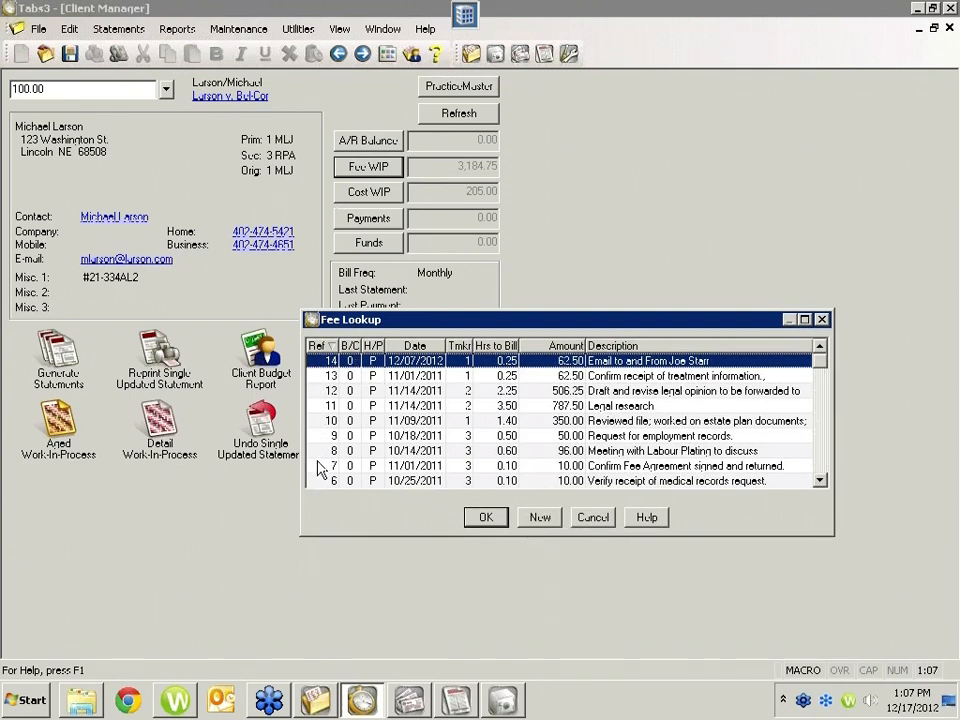
pyautogui.click(622, 408)
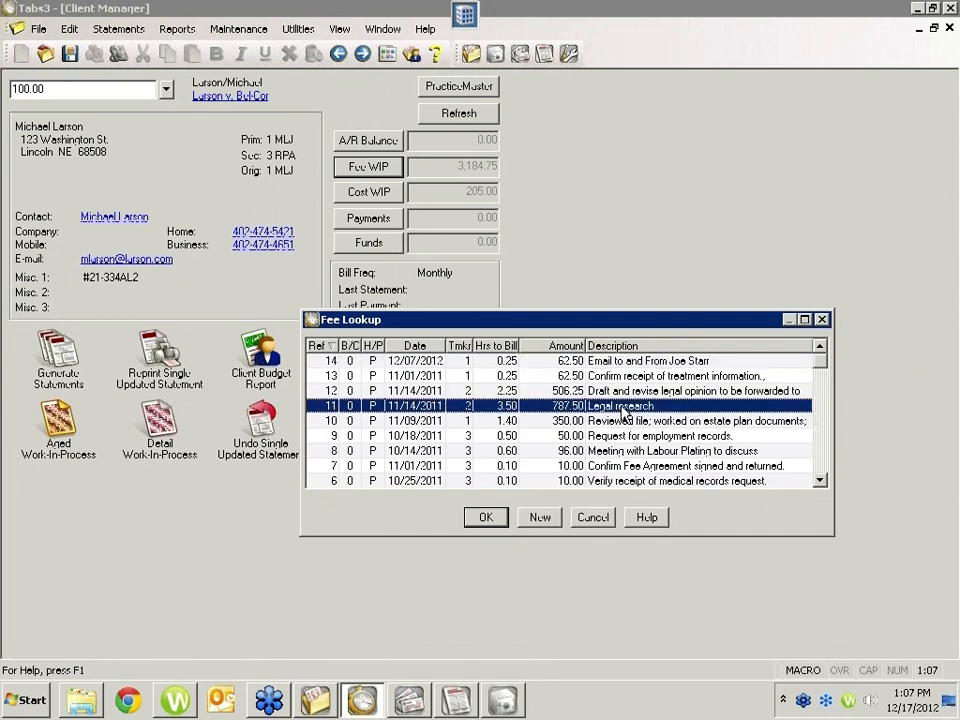
pyautogui.click(488, 518)
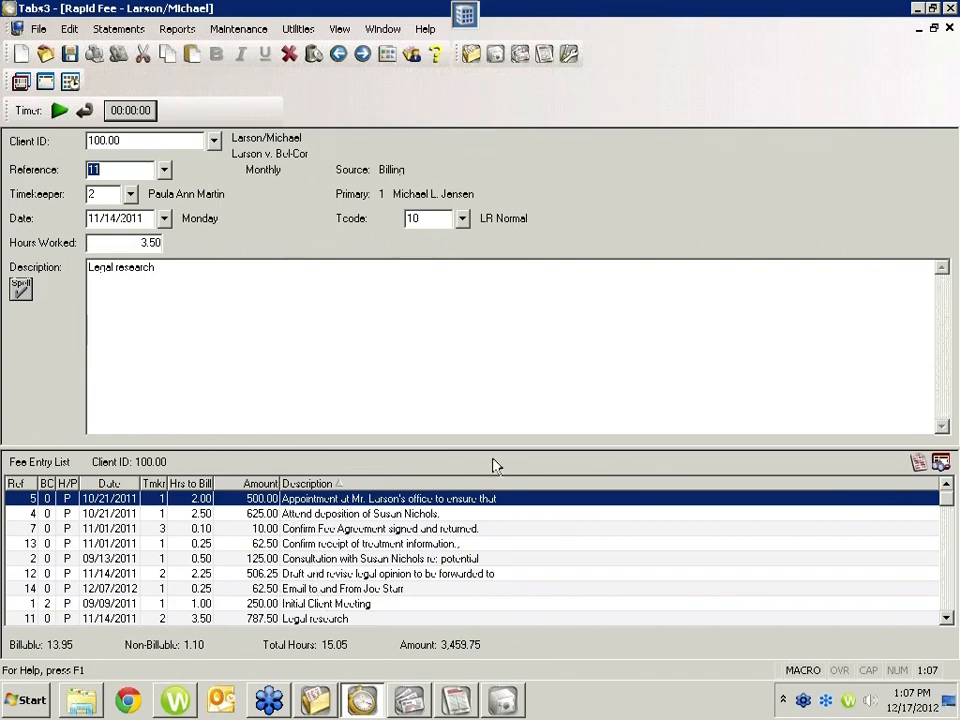
pyautogui.click(950, 29)
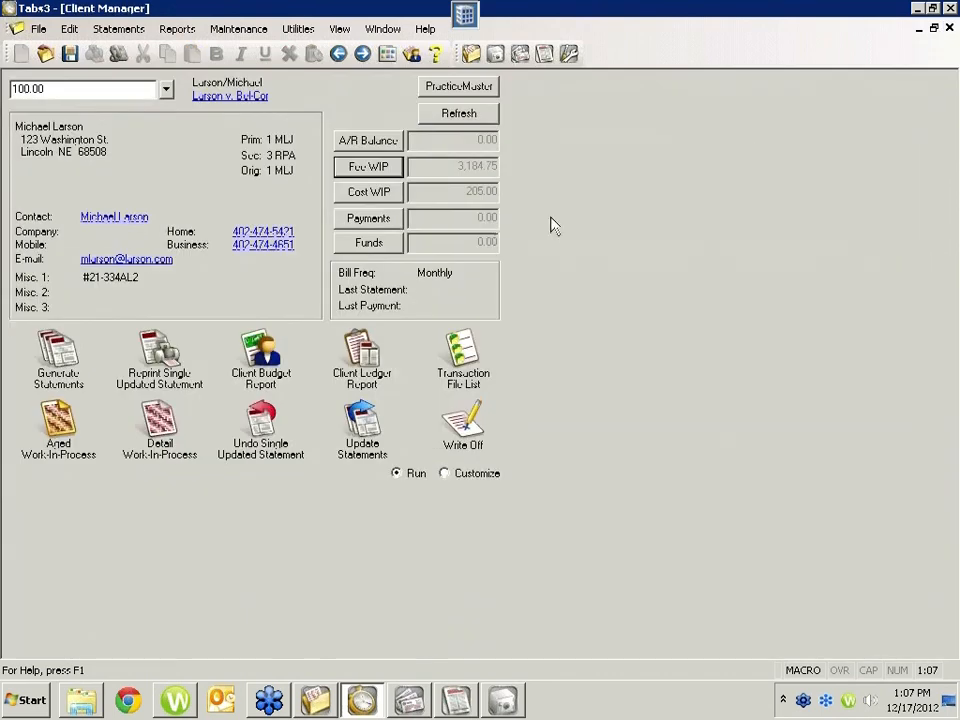
# Step: Toggle the shortcuts to Customize and back to Run, and view the client's information record from the matter link
pyautogui.click(445, 474)
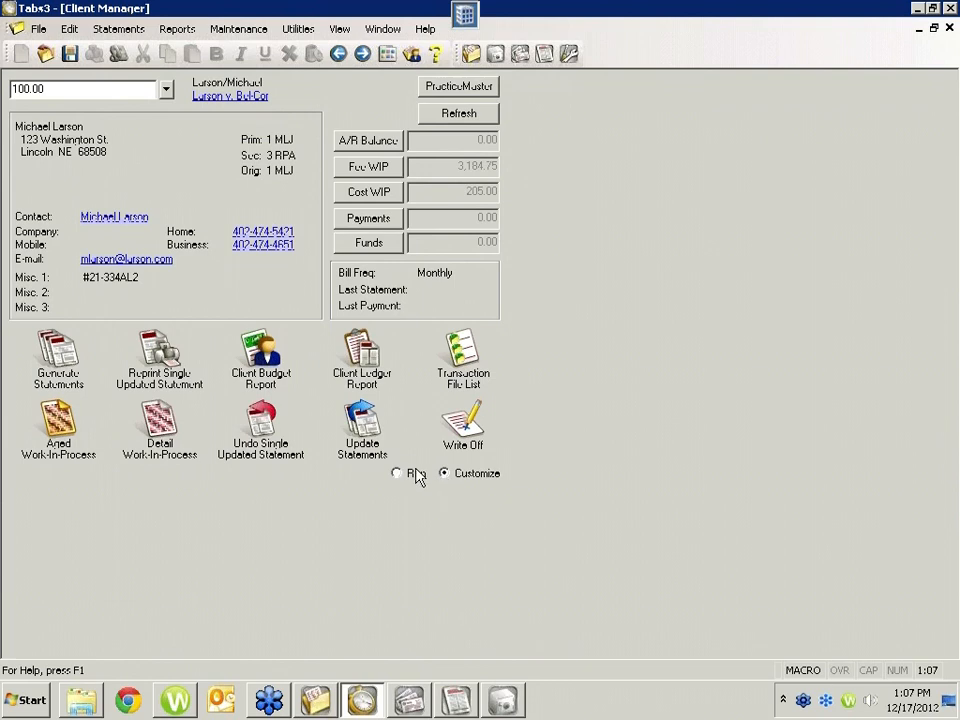
pyautogui.click(396, 474)
pyautogui.click(210, 97)
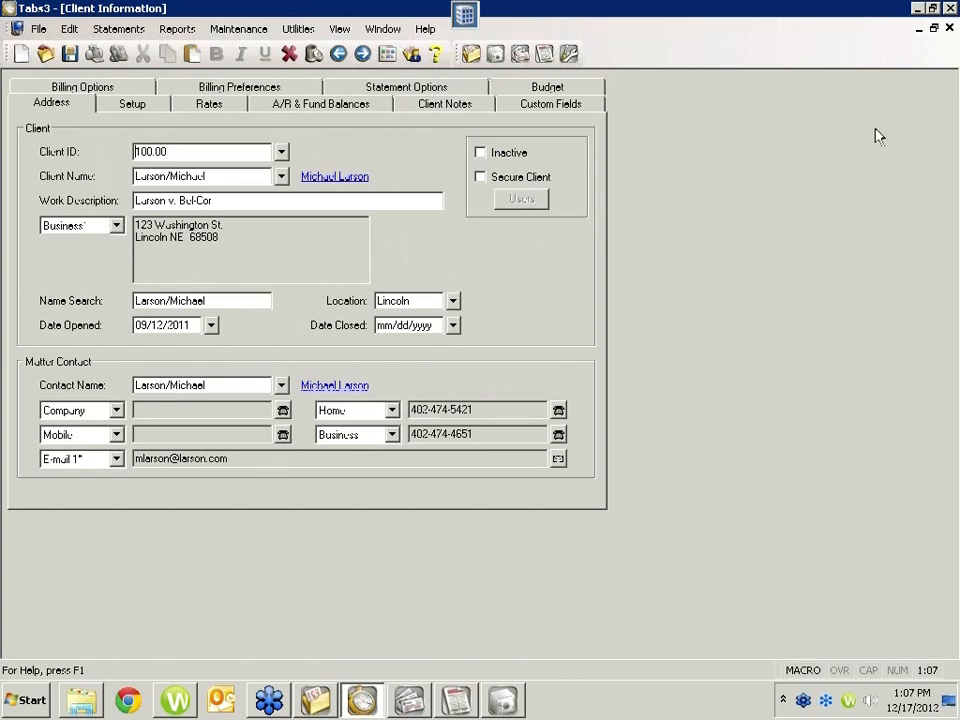
pyautogui.click(950, 29)
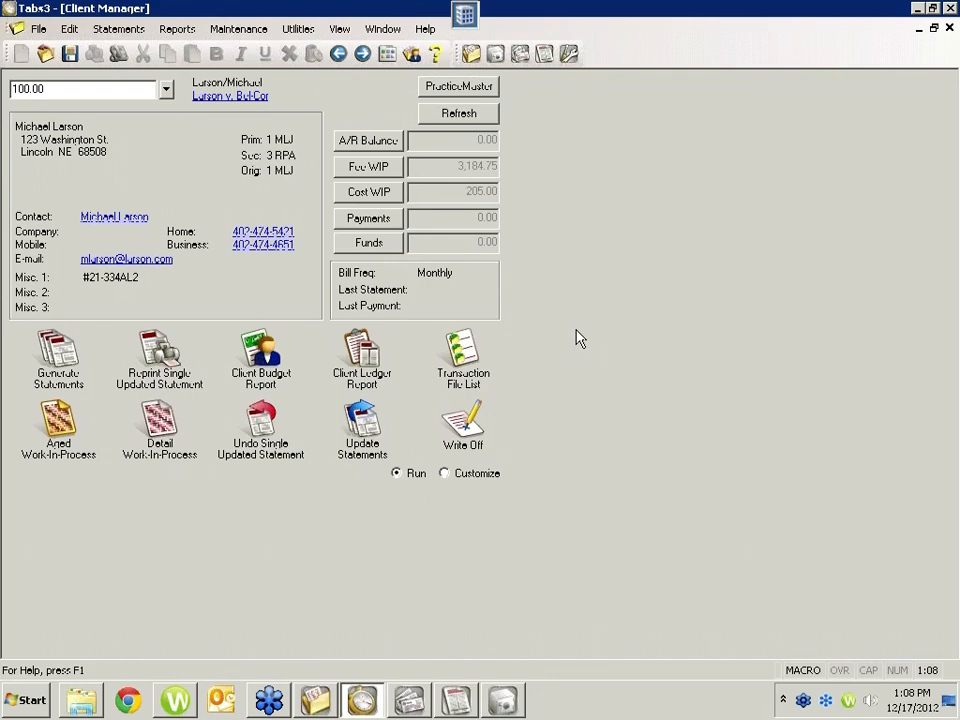
# Step: Reopen the client's information record, highlight its address, and view the contact record linked to the client name
pyautogui.click(213, 97)
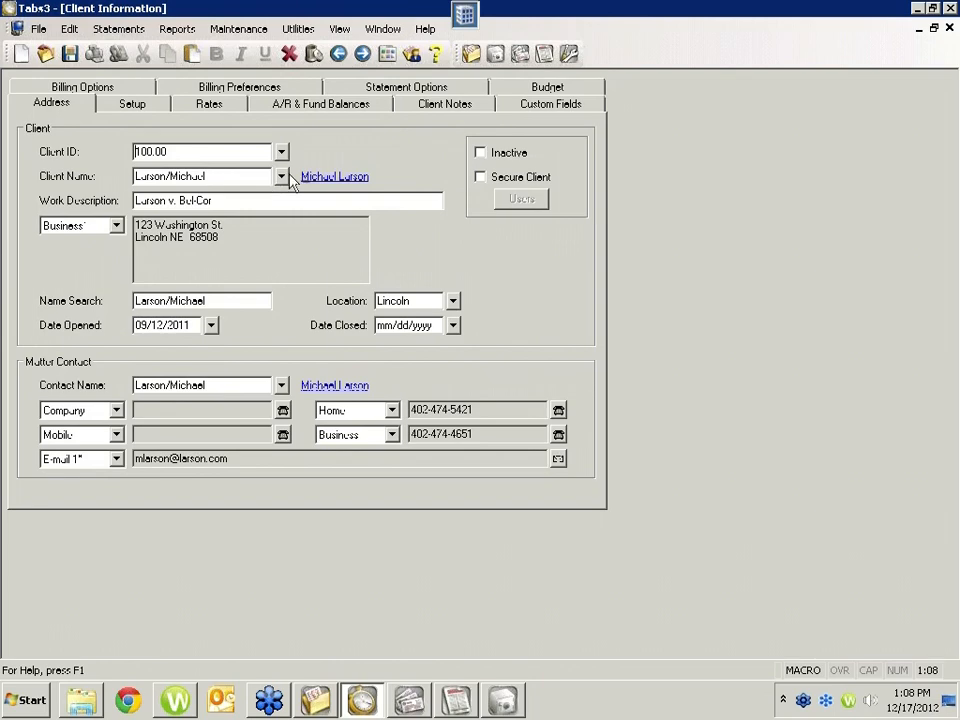
pyautogui.moveTo(221, 238); pyautogui.dragTo(40, 200)
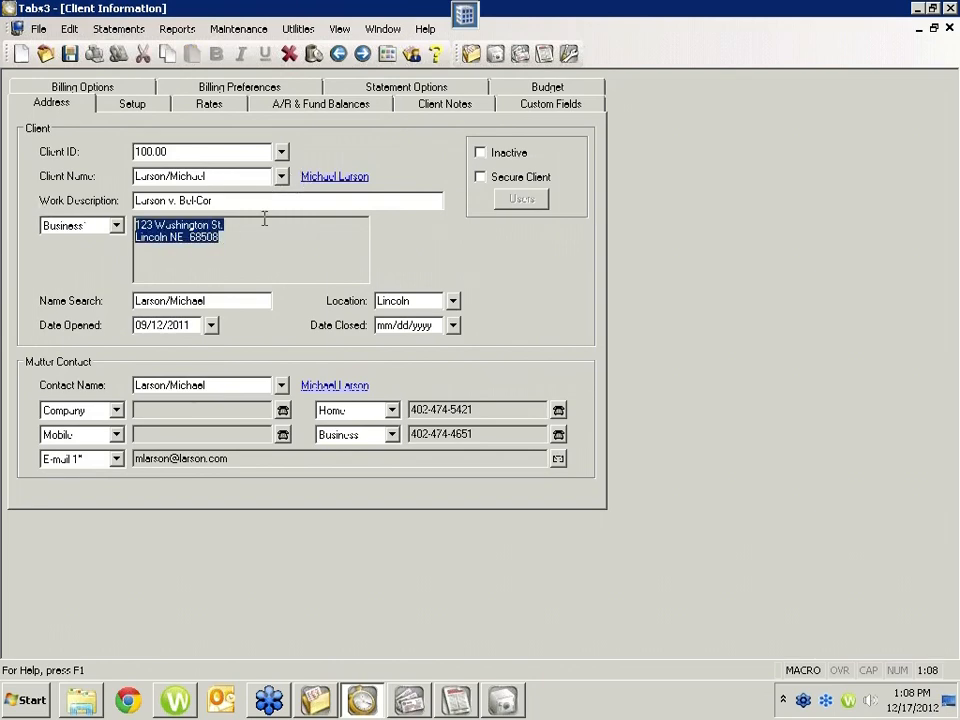
pyautogui.click(320, 178)
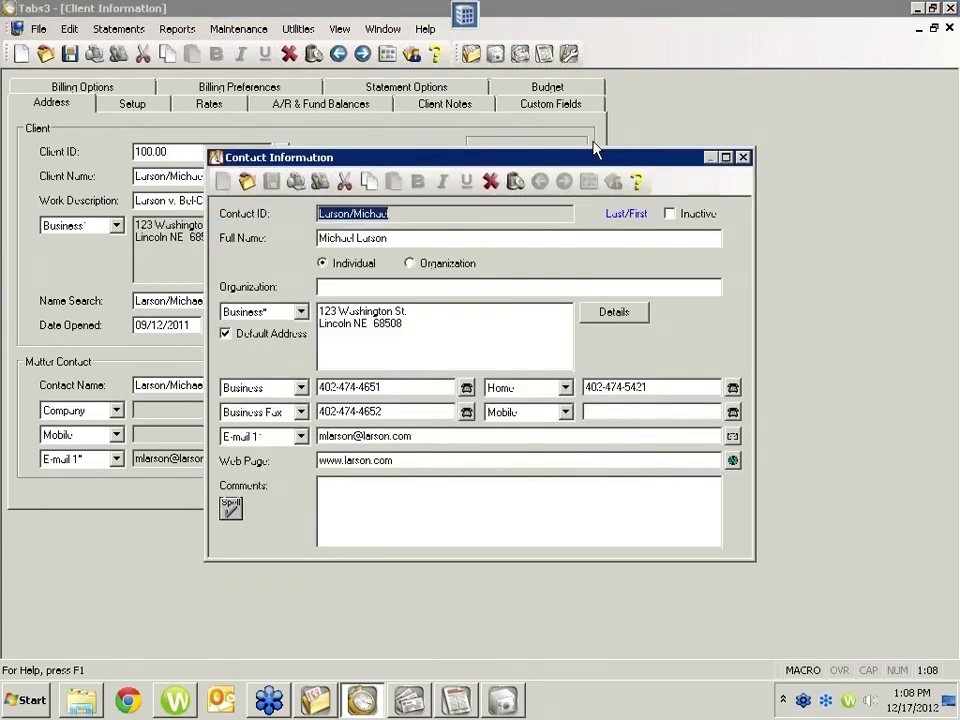
pyautogui.click(743, 158)
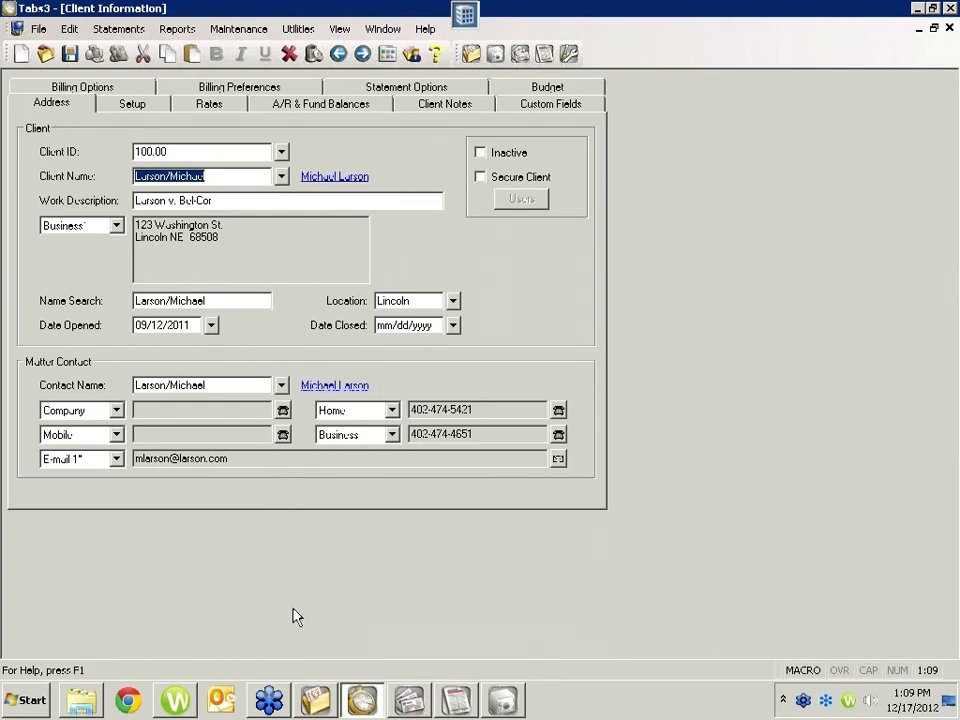
# Step: Switch to PracticeMaster and open the individual contact listed directly below Cook County Criminal Court in the Contact file
pyautogui.click(328, 702)
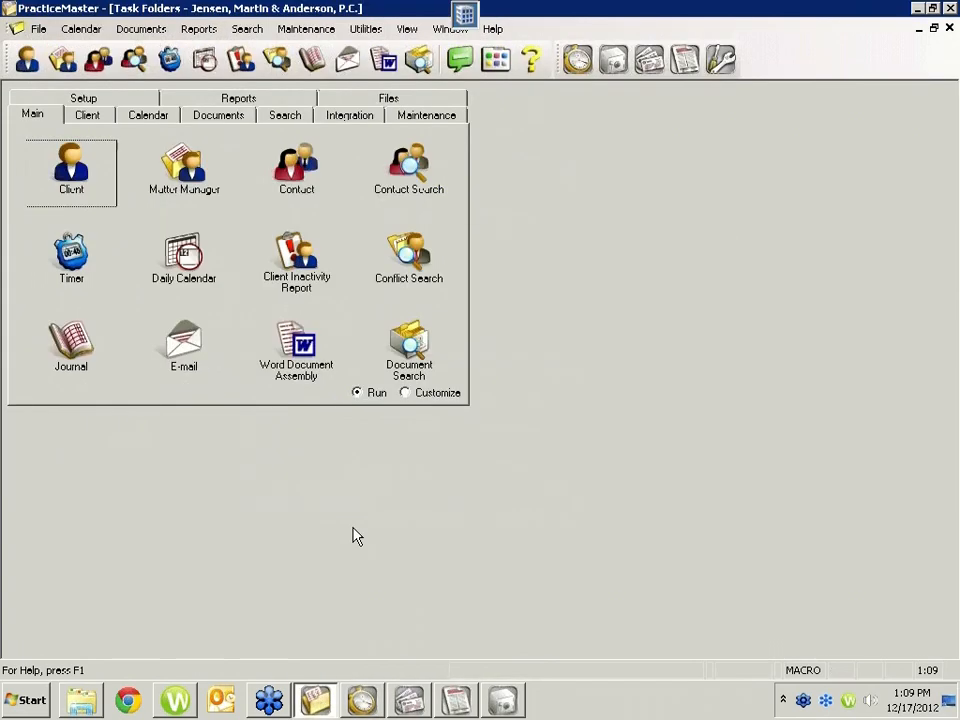
pyautogui.click(296, 172)
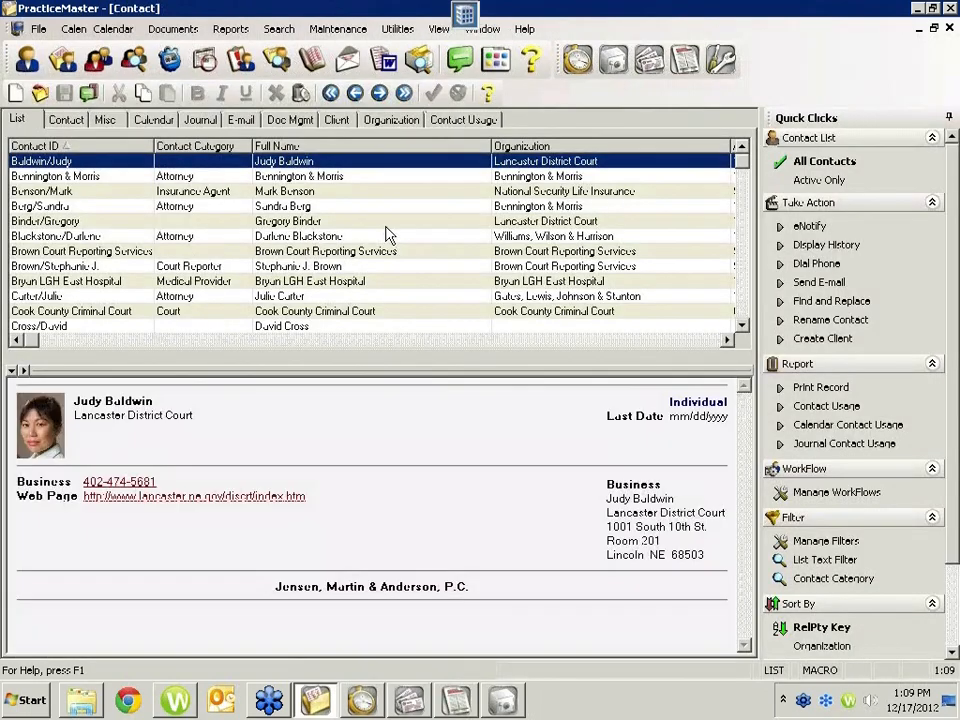
pyautogui.doubleClick(153, 330)
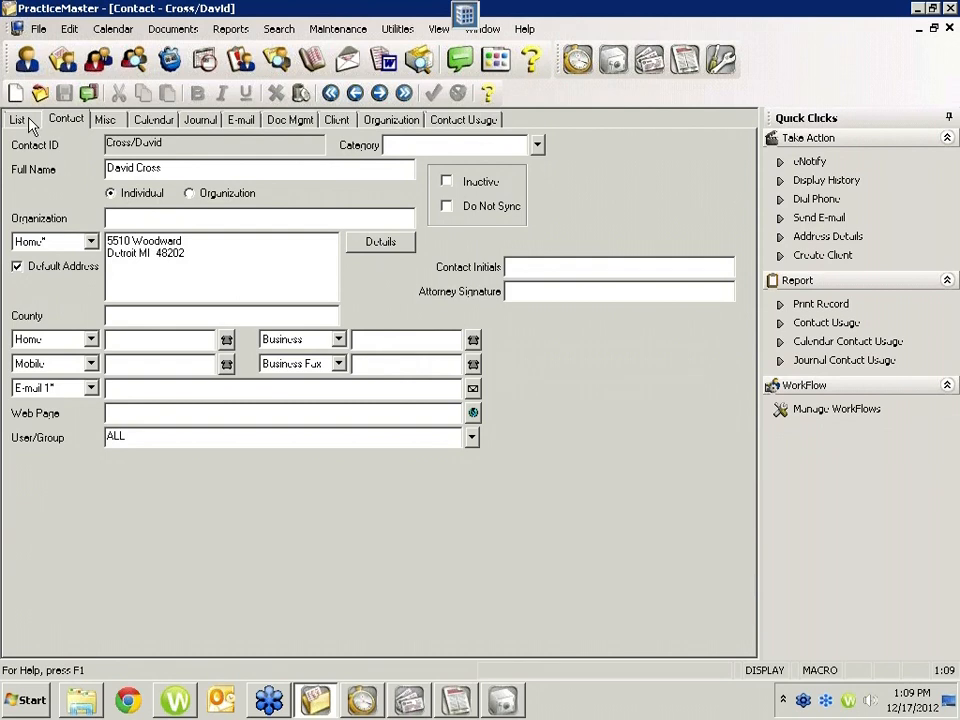
# Step: Create a client record from the contact using the proposed Specific Client ID, and close it without saving
pyautogui.click(816, 259)
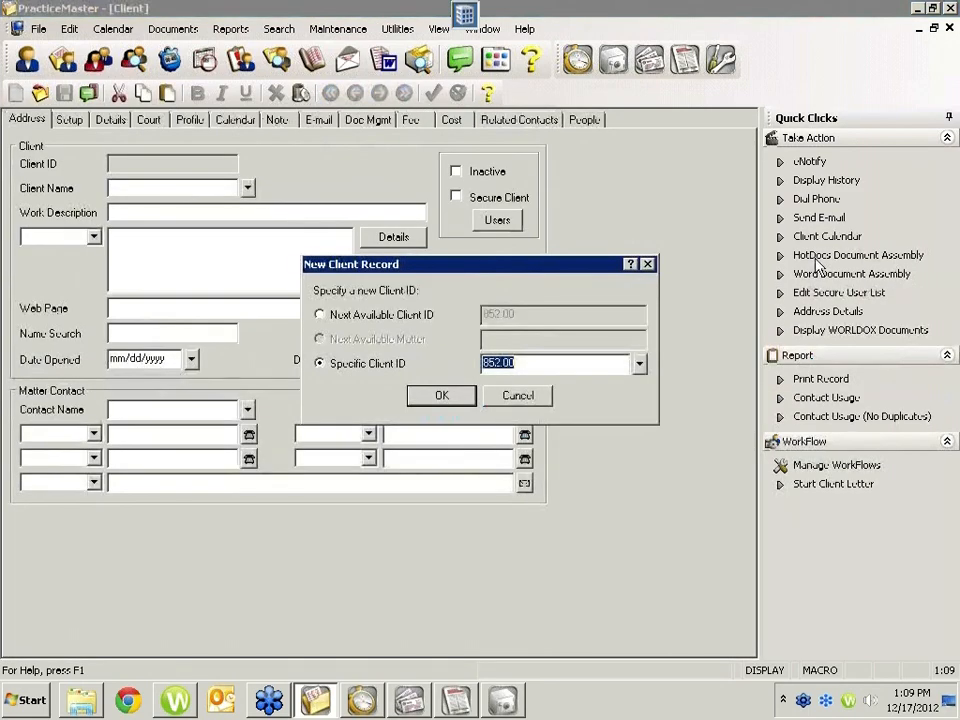
pyautogui.click(427, 397)
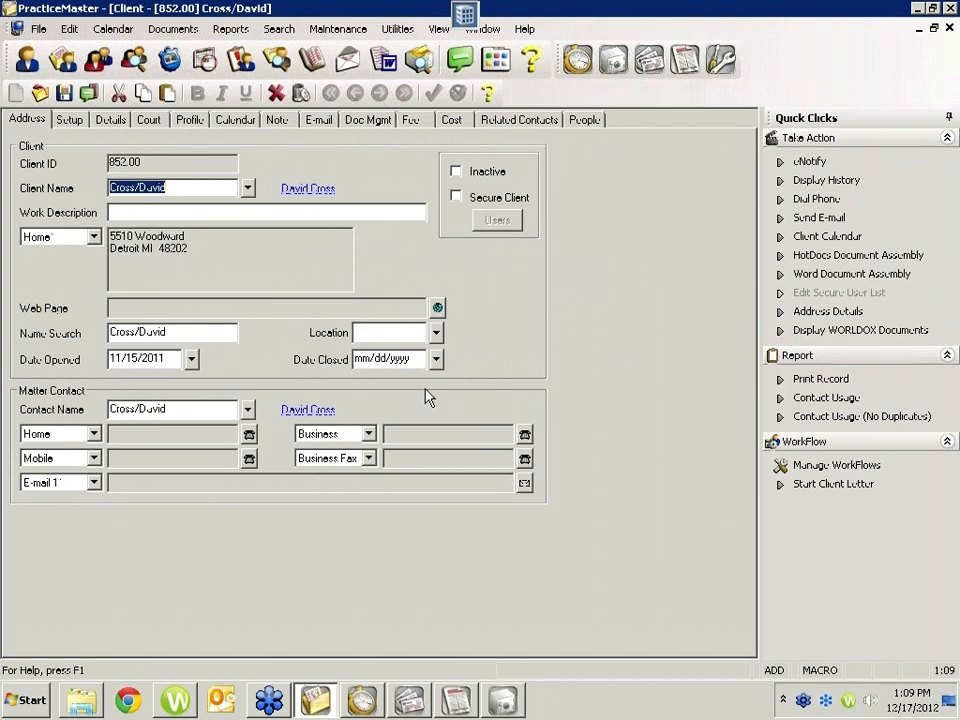
pyautogui.click(948, 28)
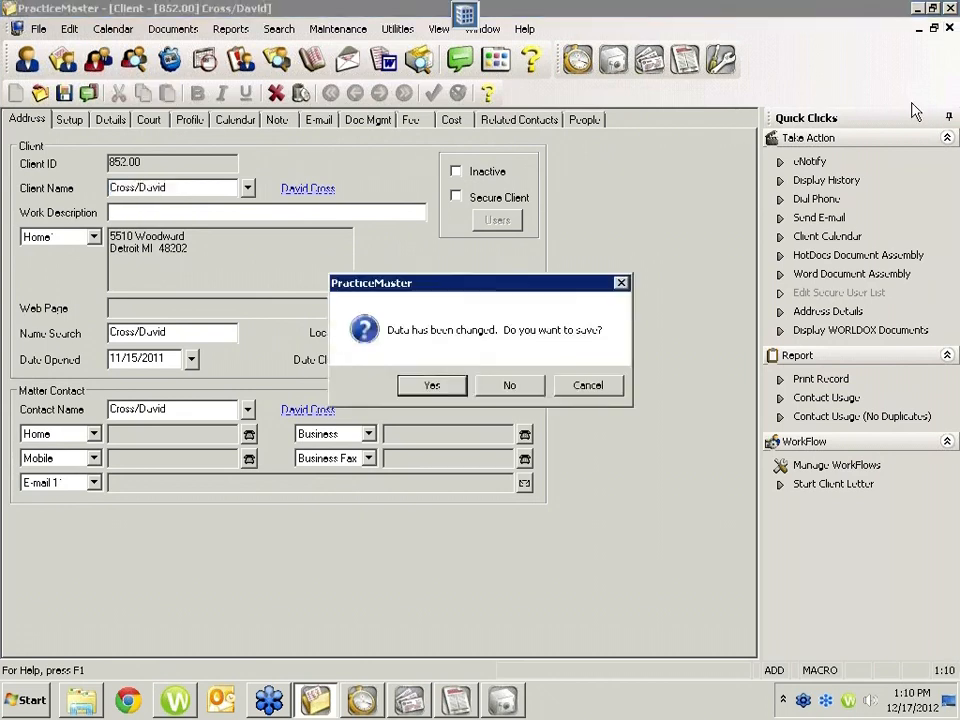
pyautogui.click(522, 386)
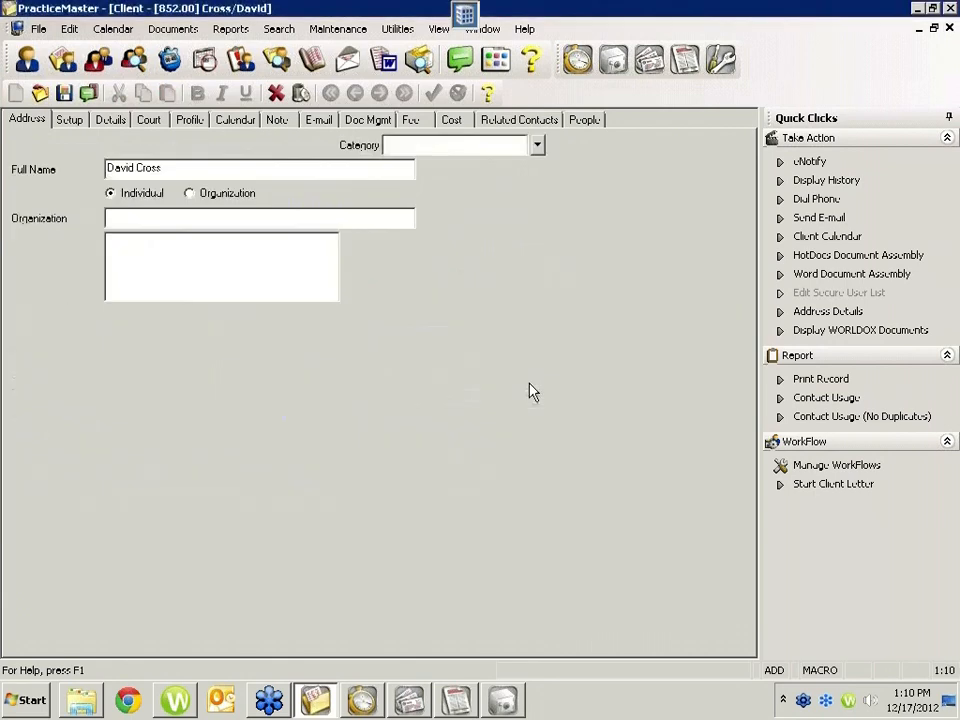
# Step: Start a new record from the Client file under the Administrative Account, begin entering the client's name, and discard the record
pyautogui.click(27, 62)
pyautogui.click(15, 93)
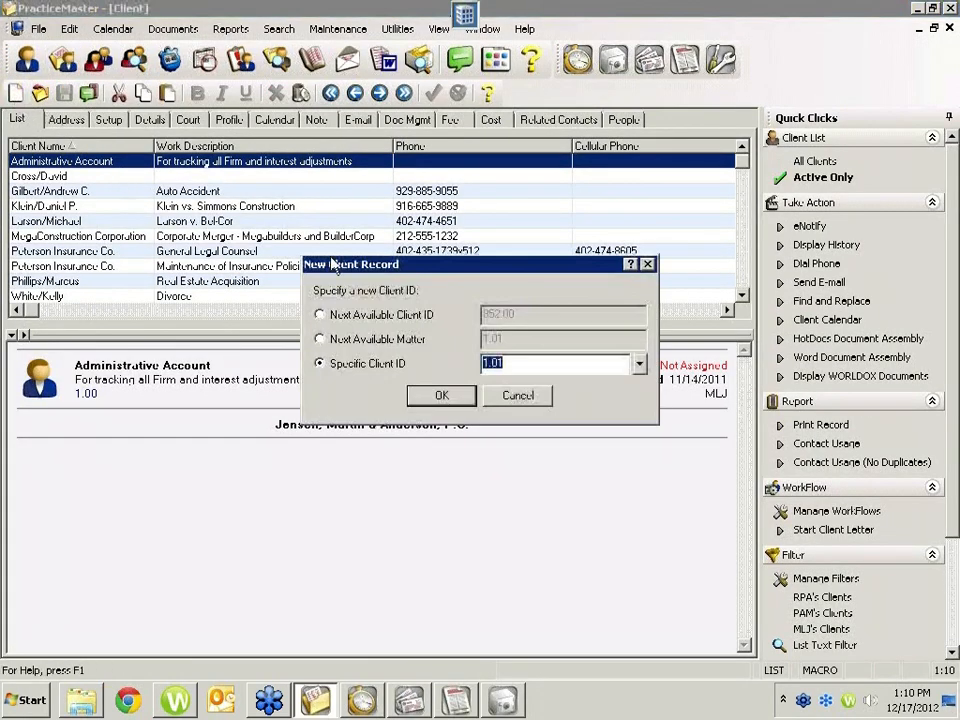
pyautogui.click(437, 398)
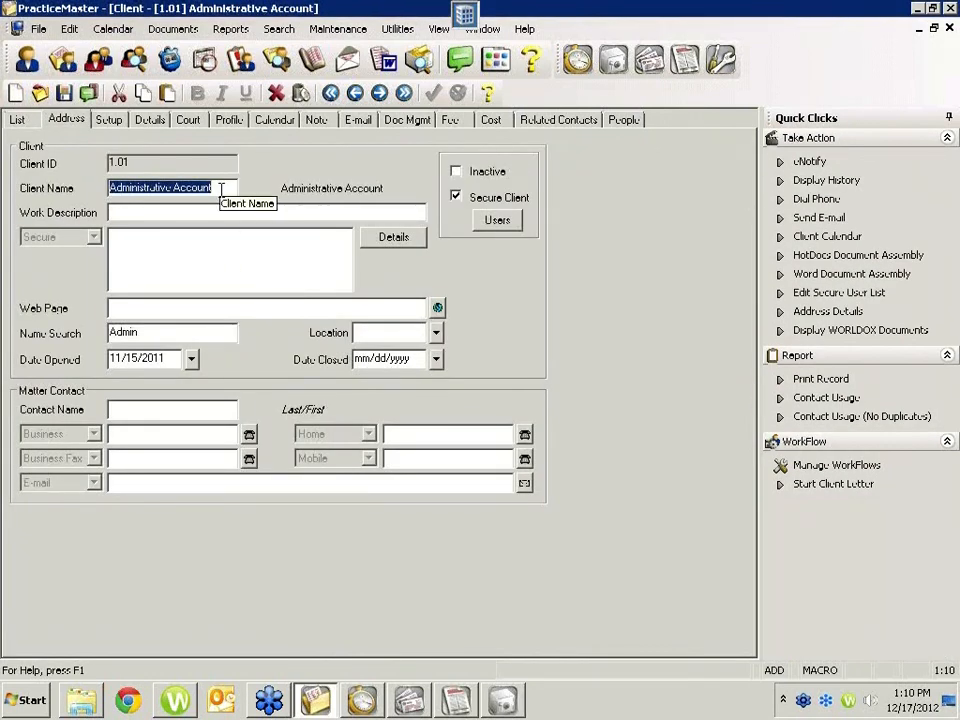
pyautogui.write('cross/d')
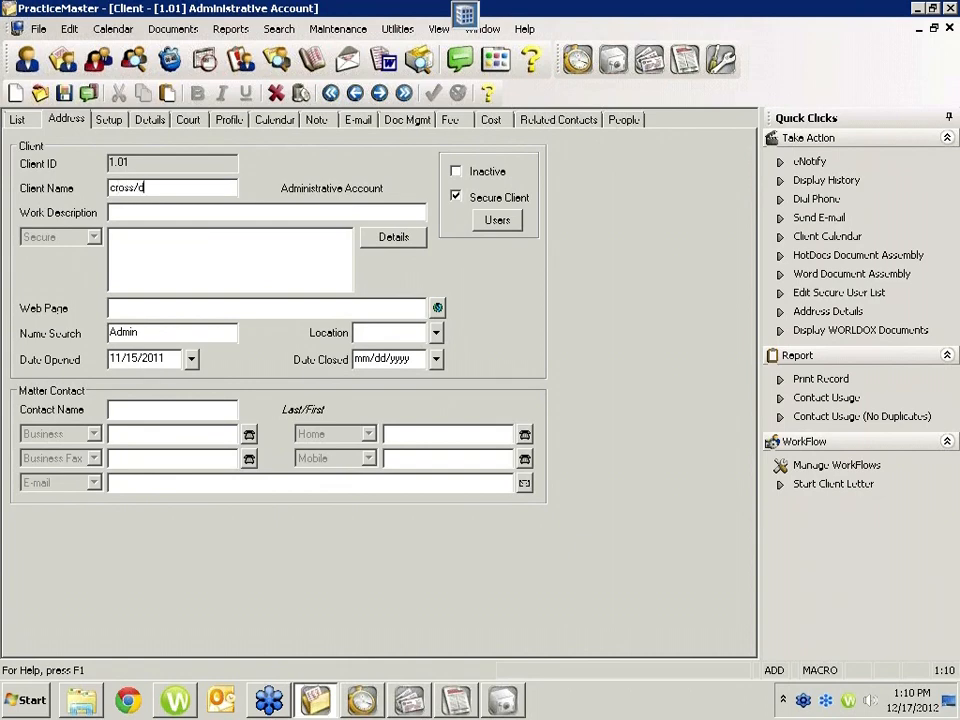
pyautogui.press('Escape')
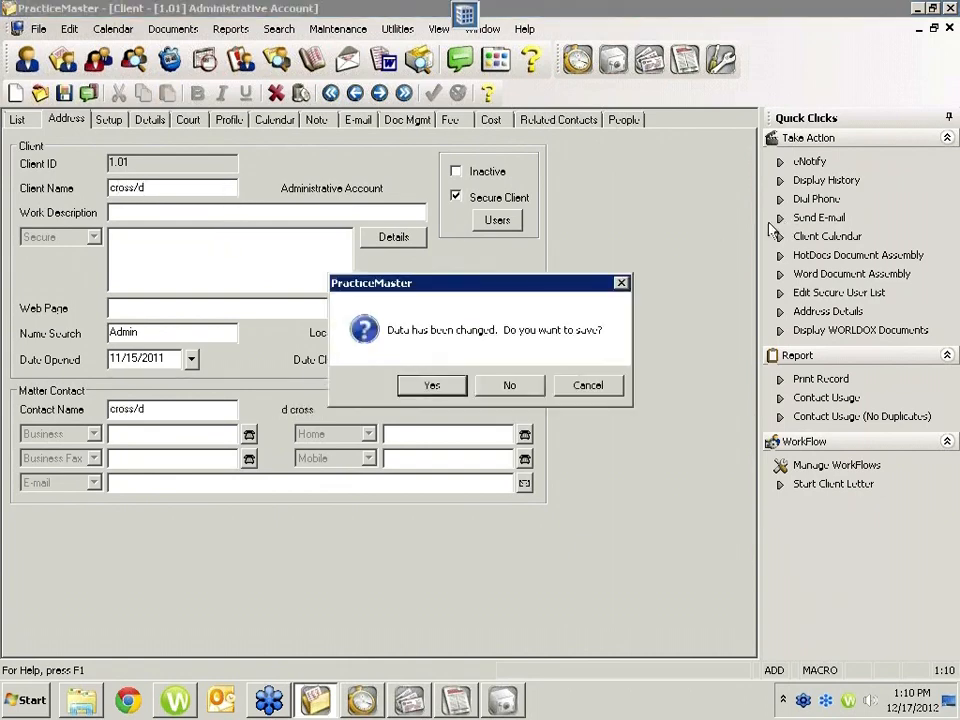
pyautogui.click(509, 385)
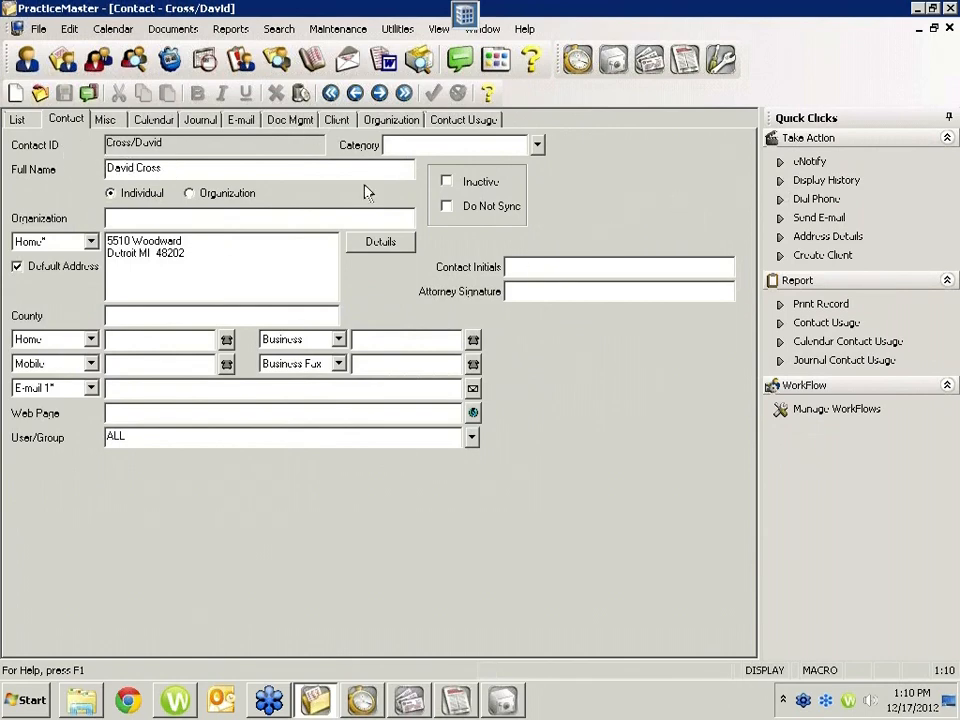
# Step: Create a client record from the open contact using the Next Available Client ID option, and switch to Tabs3
pyautogui.click(822, 256)
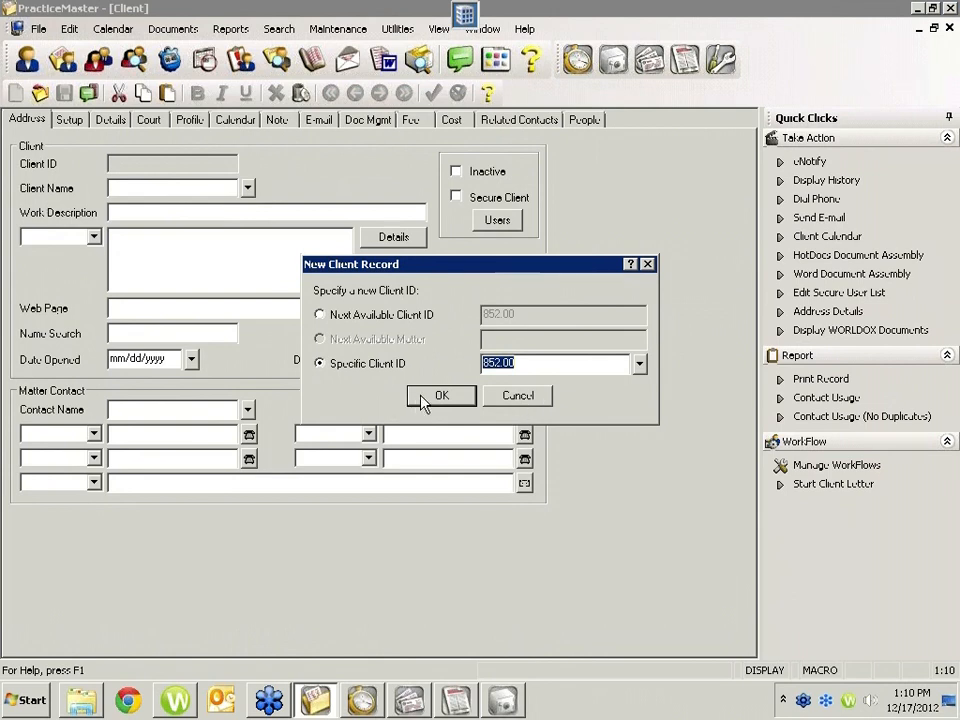
pyautogui.click(408, 314)
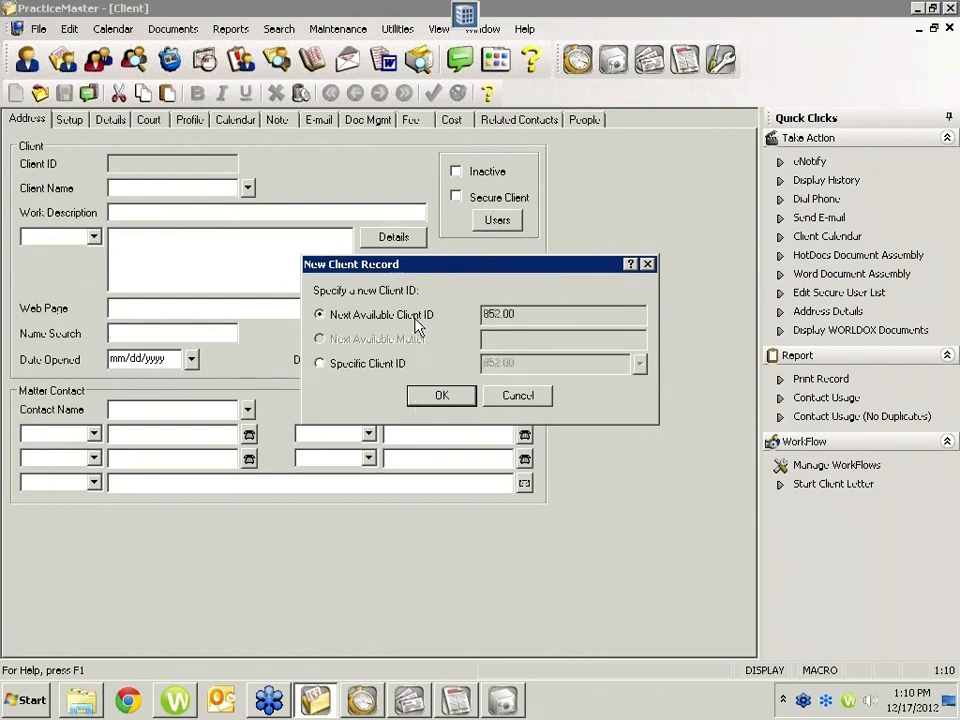
pyautogui.click(442, 396)
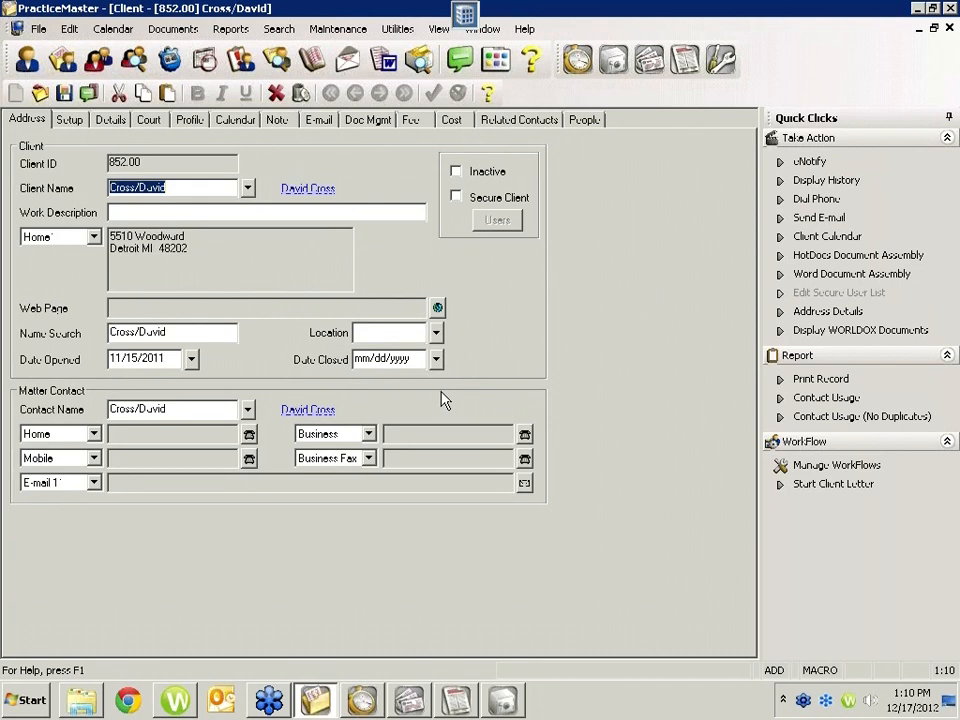
pyautogui.click(362, 699)
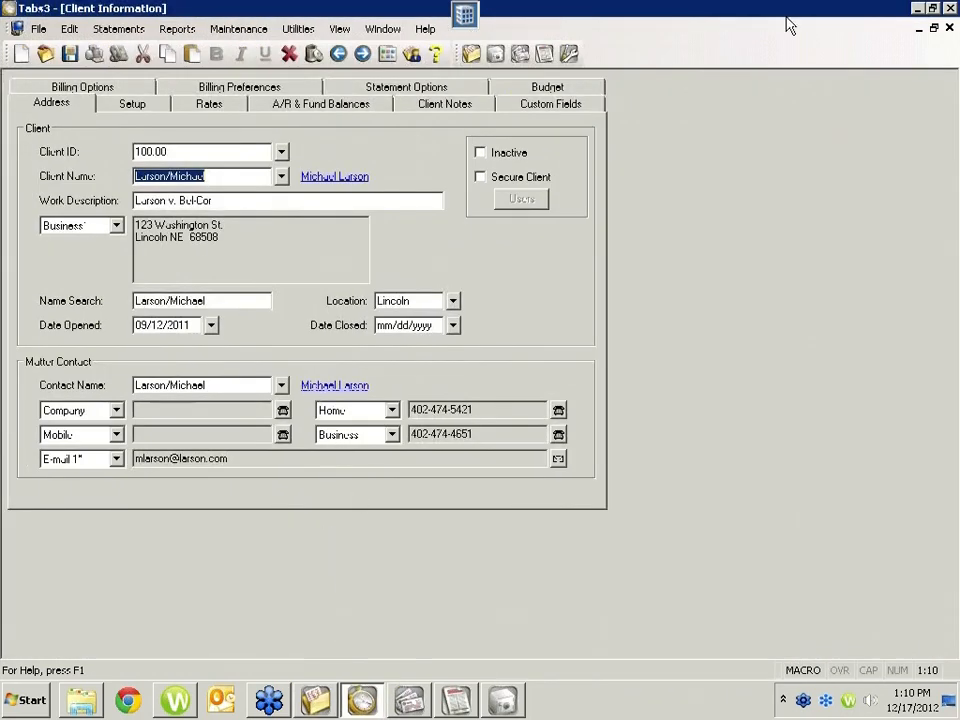
# Step: Close the client information and Client Manager, and open Pre-Bill Tracking from the statement tasks
pyautogui.click(949, 30)
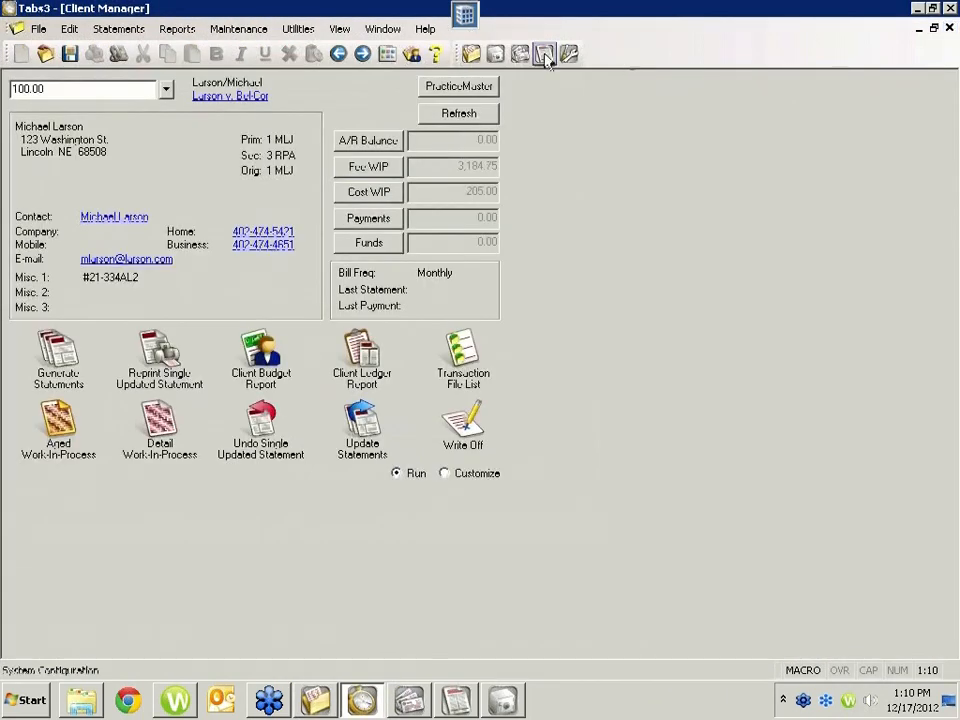
pyautogui.click(949, 28)
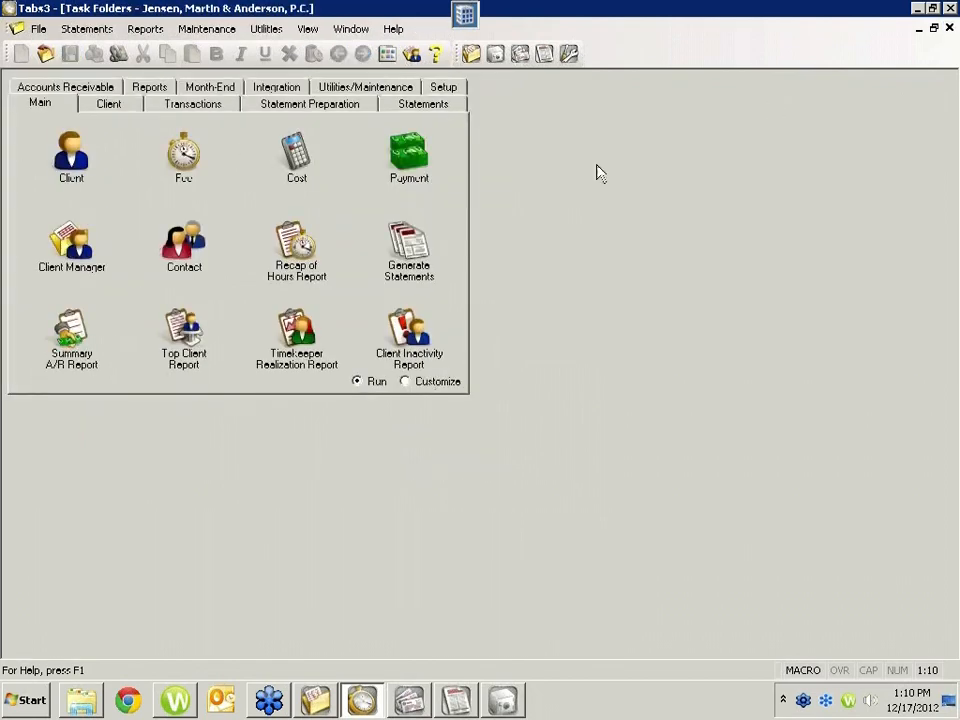
pyautogui.click(390, 106)
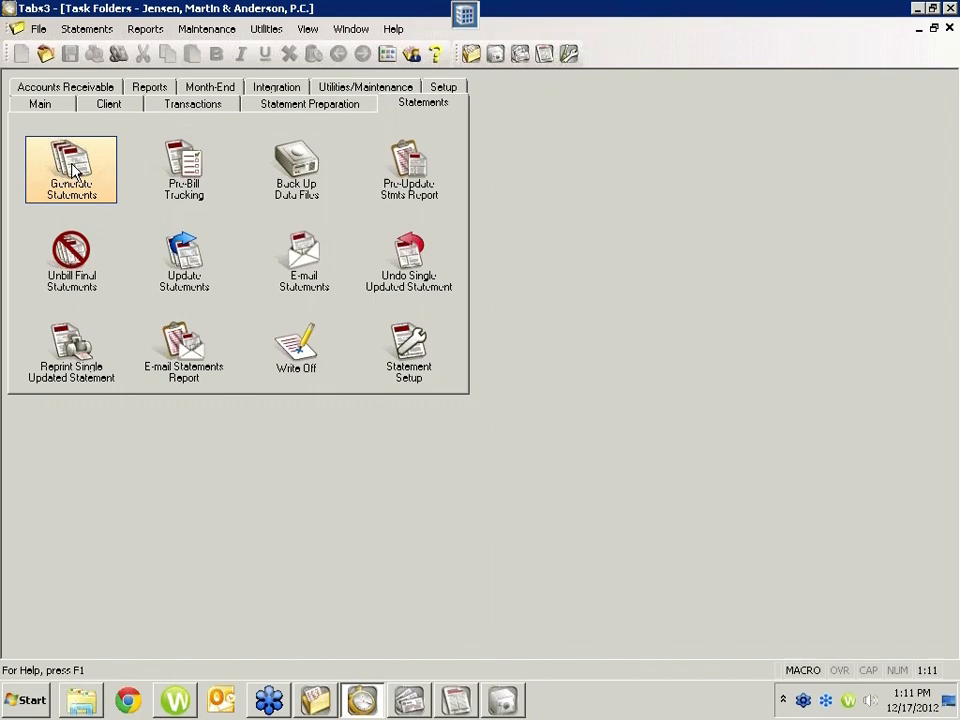
pyautogui.click(192, 181)
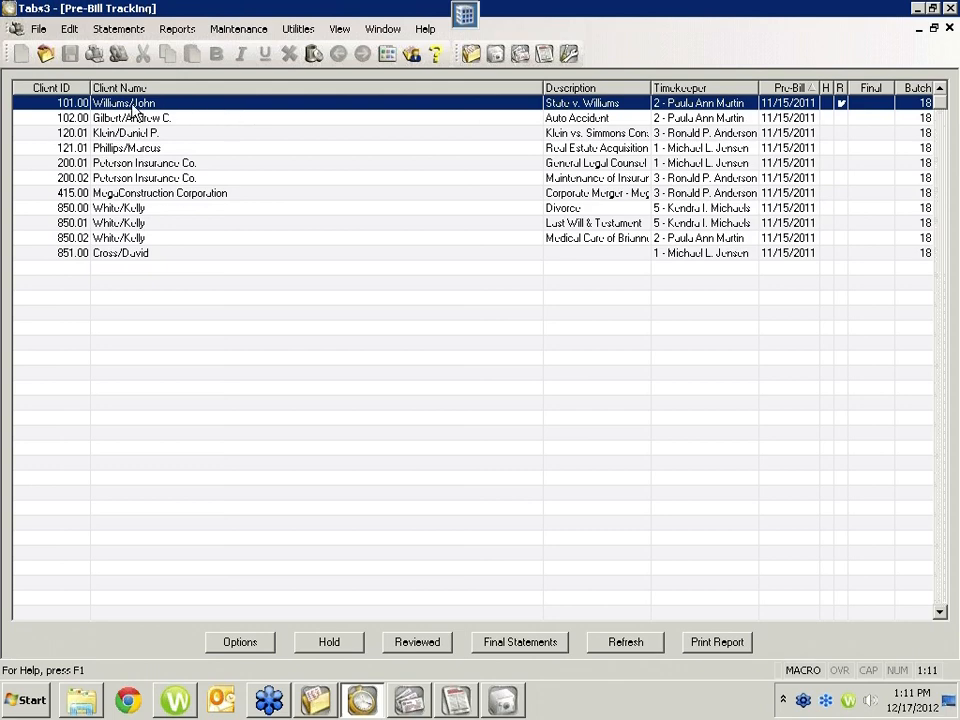
# Step: Review the Pre-Bill Tracking filter, batch number and timekeeper range options, and cancel without changing them
pyautogui.click(238, 642)
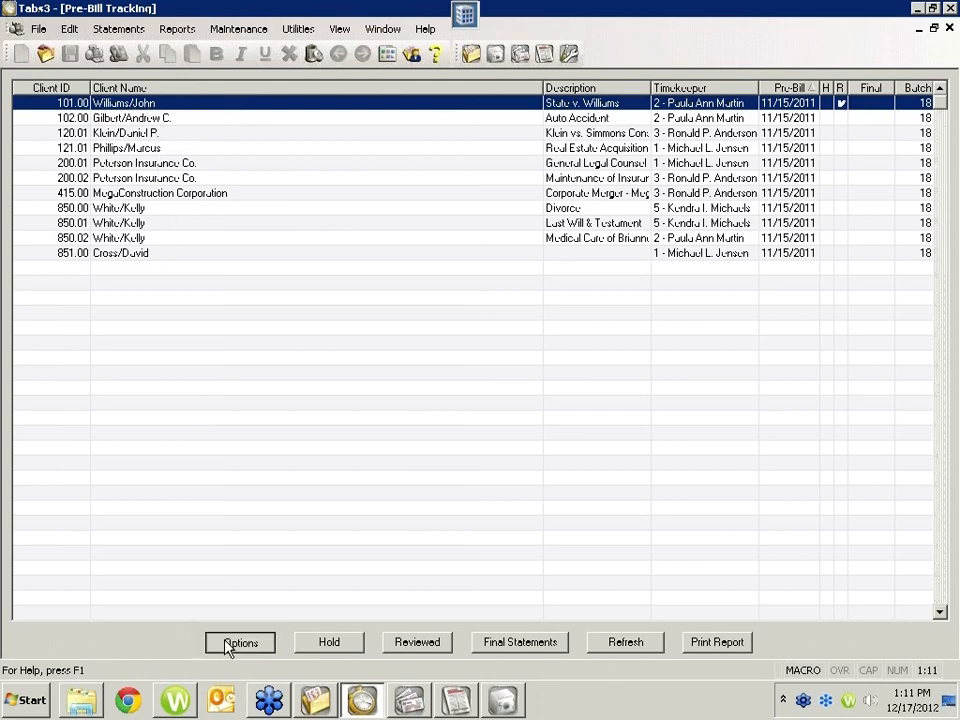
pyautogui.click(327, 416)
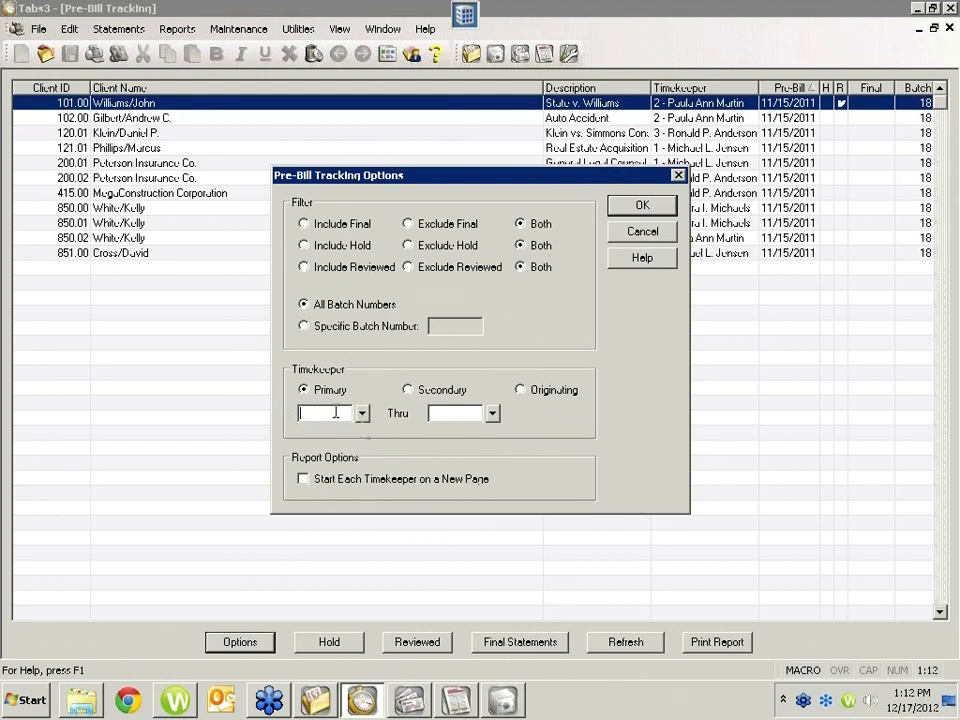
pyautogui.click(637, 233)
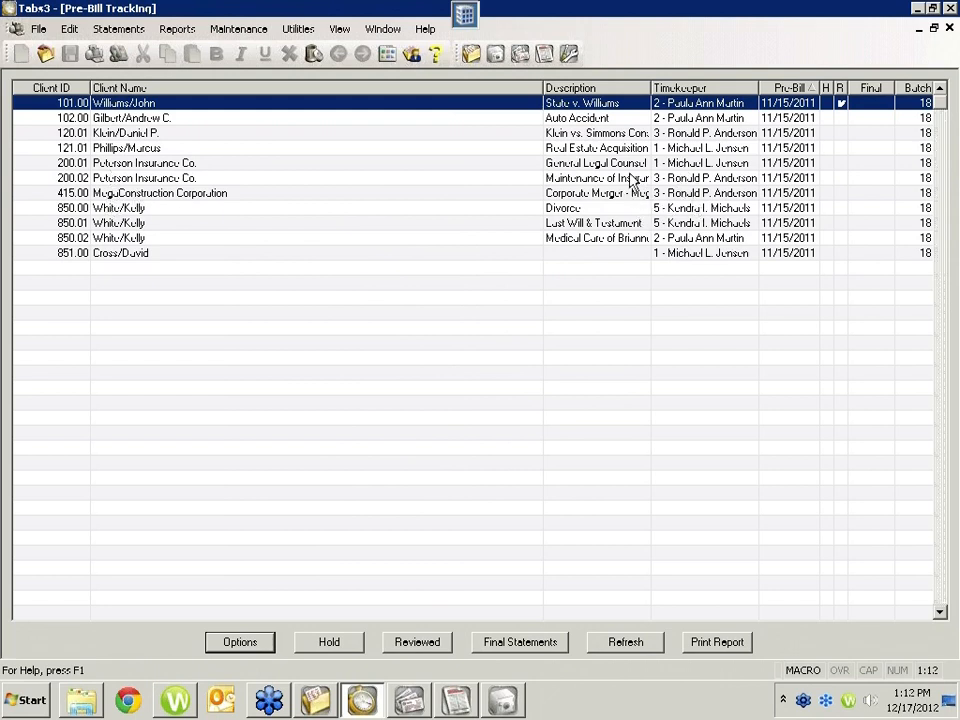
# Step: Mark the Auto Accident matter's pre-bill as reviewed
pyautogui.click(719, 120)
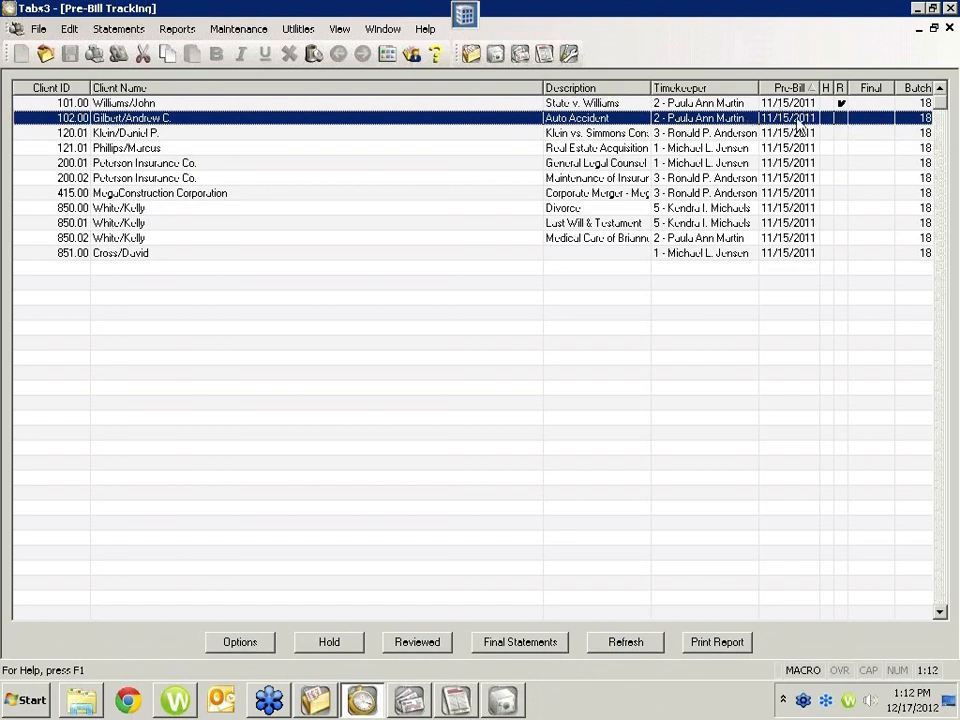
pyautogui.click(841, 102)
pyautogui.click(410, 643)
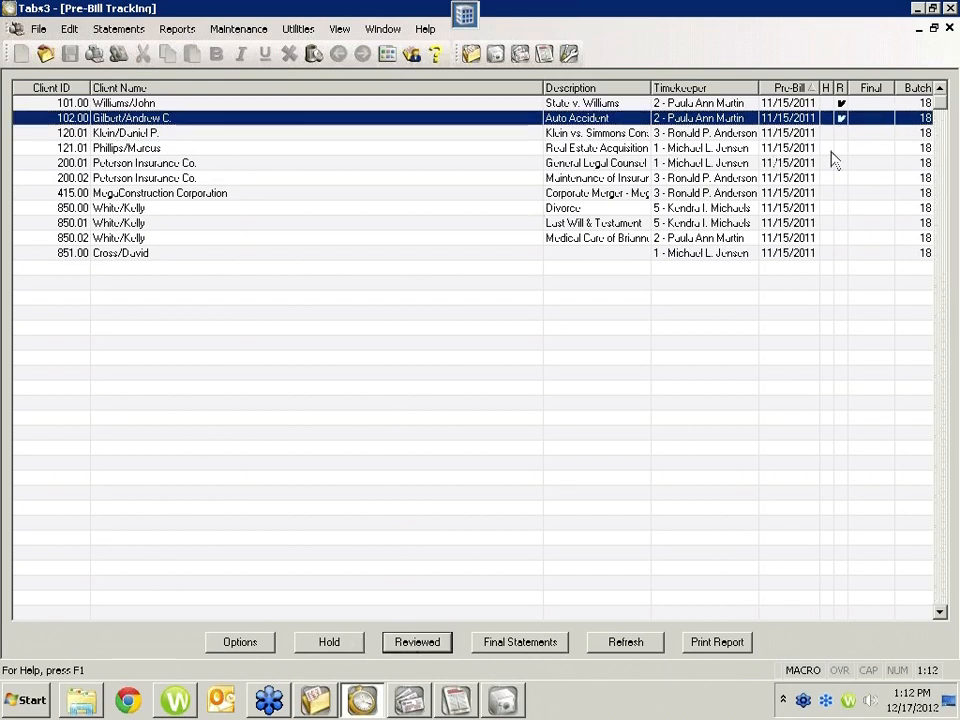
# Step: Select the five consecutive pre-bills ending with the Corporate Merger matter, add Last Will & Testament, and reduce the selection to that matter
pyautogui.click(627, 137)
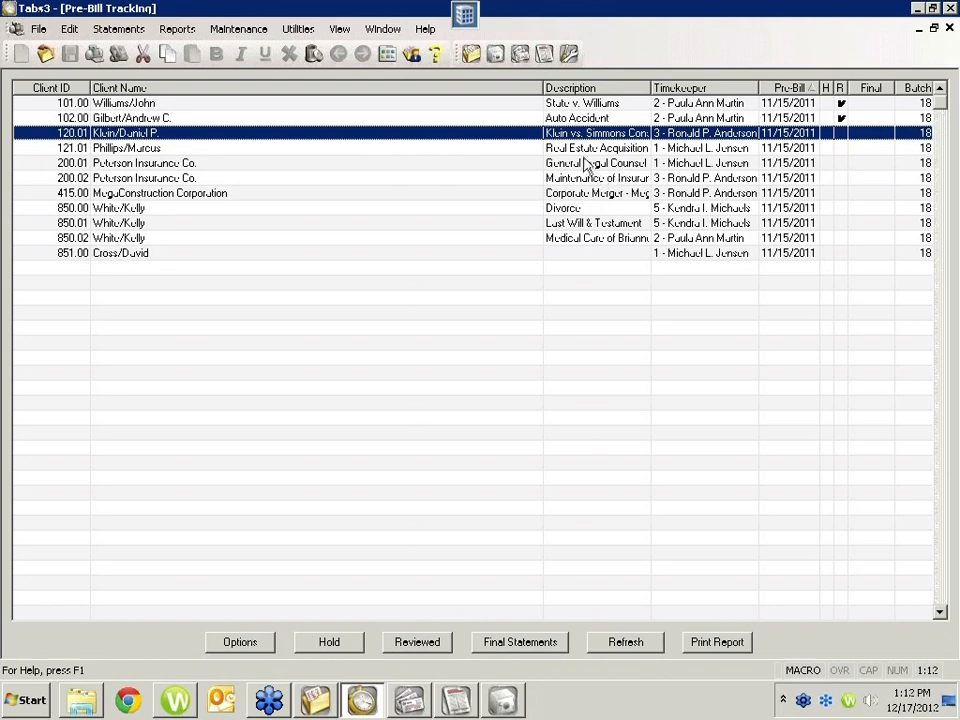
pyautogui.keyDown('shift'); pyautogui.click(578, 193); pyautogui.keyUp('shift')
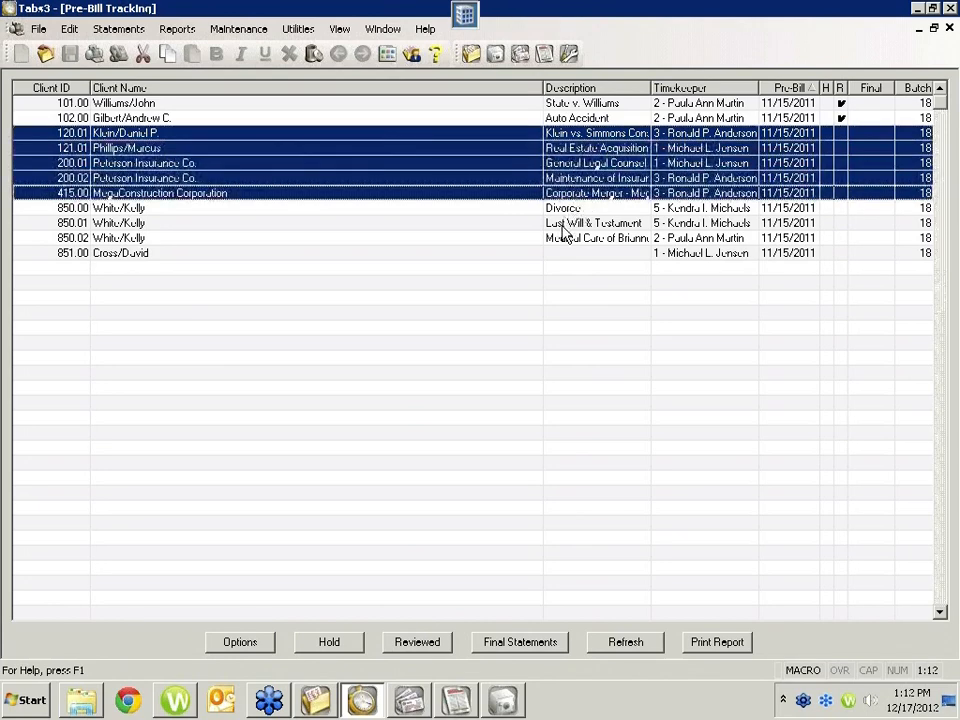
pyautogui.keyDown('ctrl'); pyautogui.click(566, 224); pyautogui.keyUp('ctrl')
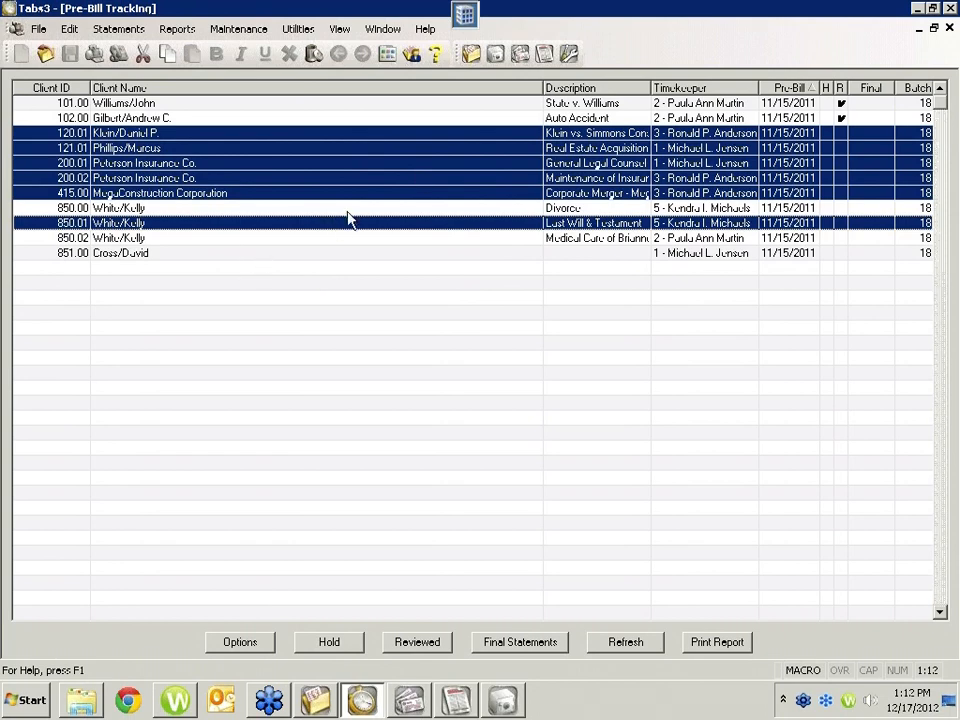
pyautogui.click(325, 226)
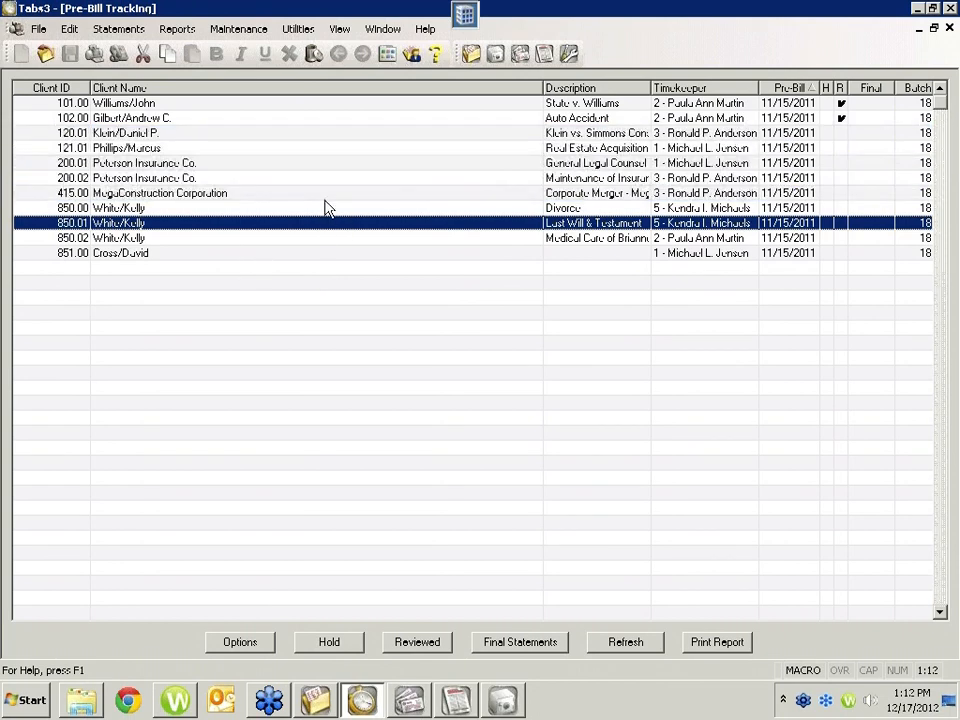
# Step: Mark the Divorce matter's pre-bill as reviewed and place it on hold
pyautogui.click(841, 118)
pyautogui.click(841, 117)
pyautogui.click(701, 209)
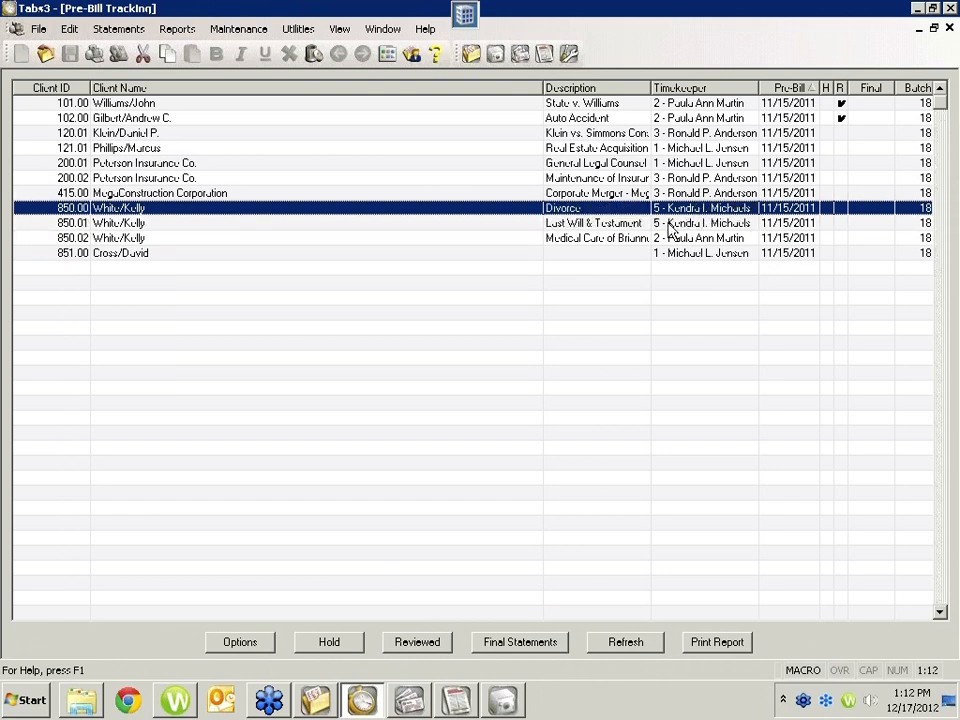
pyautogui.click(334, 647)
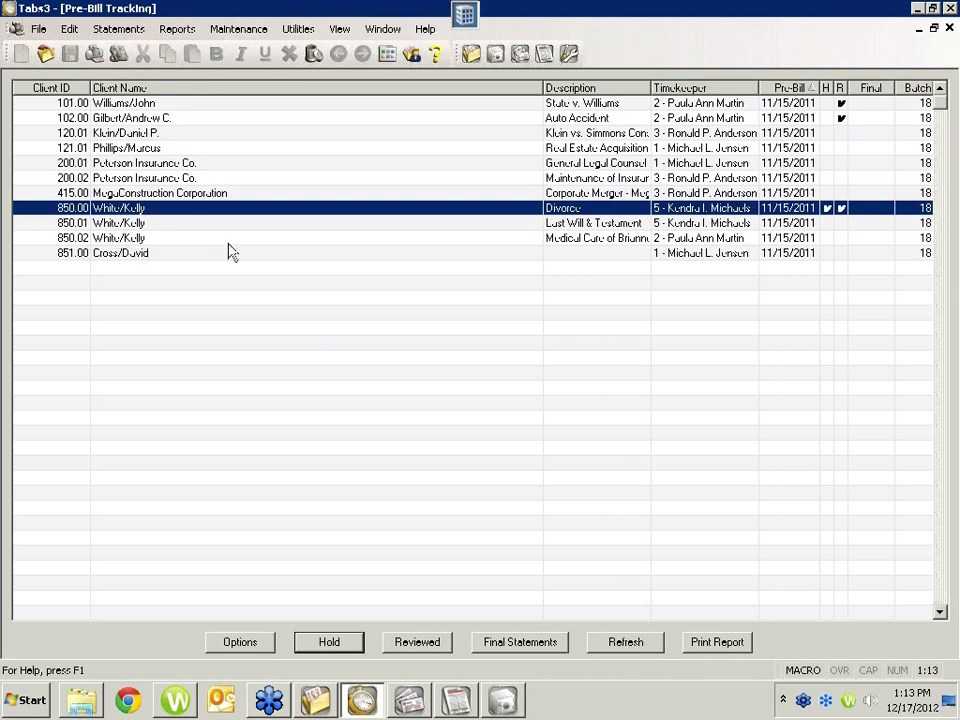
# Step: Start final statements from Pre-Bill Tracking, check the transaction ranges and statement options, and accept the existing settings
pyautogui.click(518, 643)
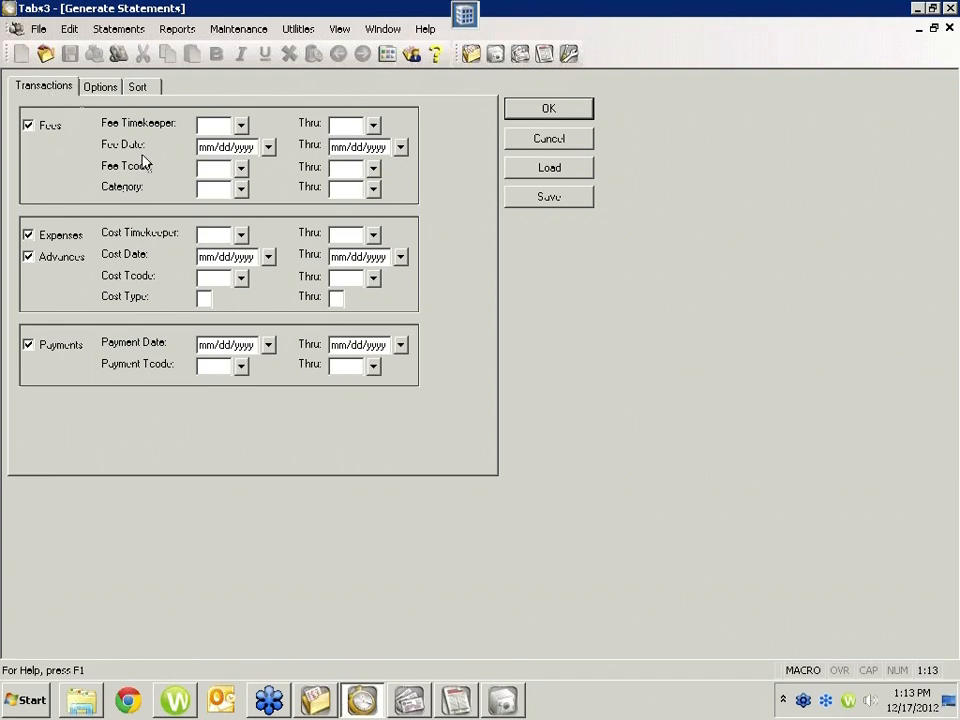
pyautogui.click(336, 148)
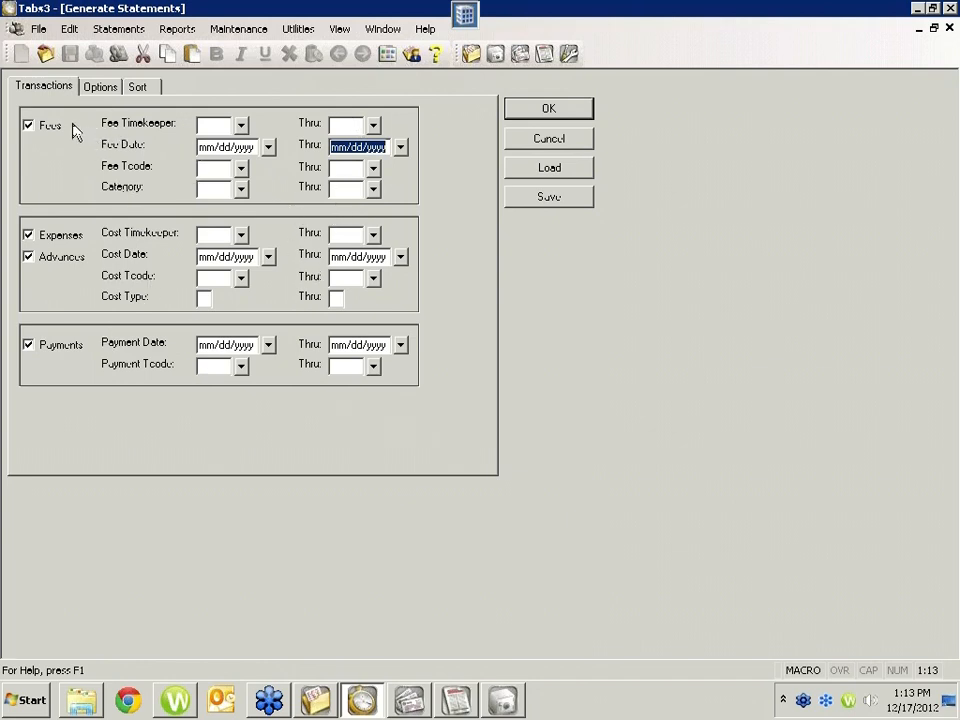
pyautogui.click(96, 88)
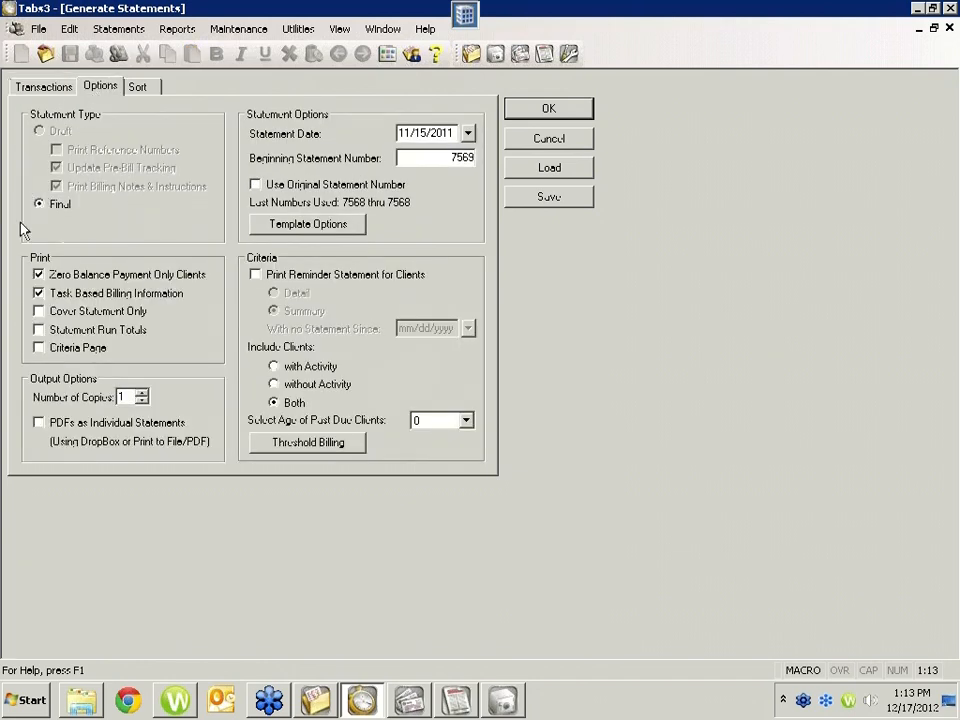
pyautogui.click(540, 114)
# Step: Preview the final statements with the Dell MFP Laser 3115cn PCL6 (redirected 2) printer selected, and return to Pre-Bill Tracking
pyautogui.click(520, 281)
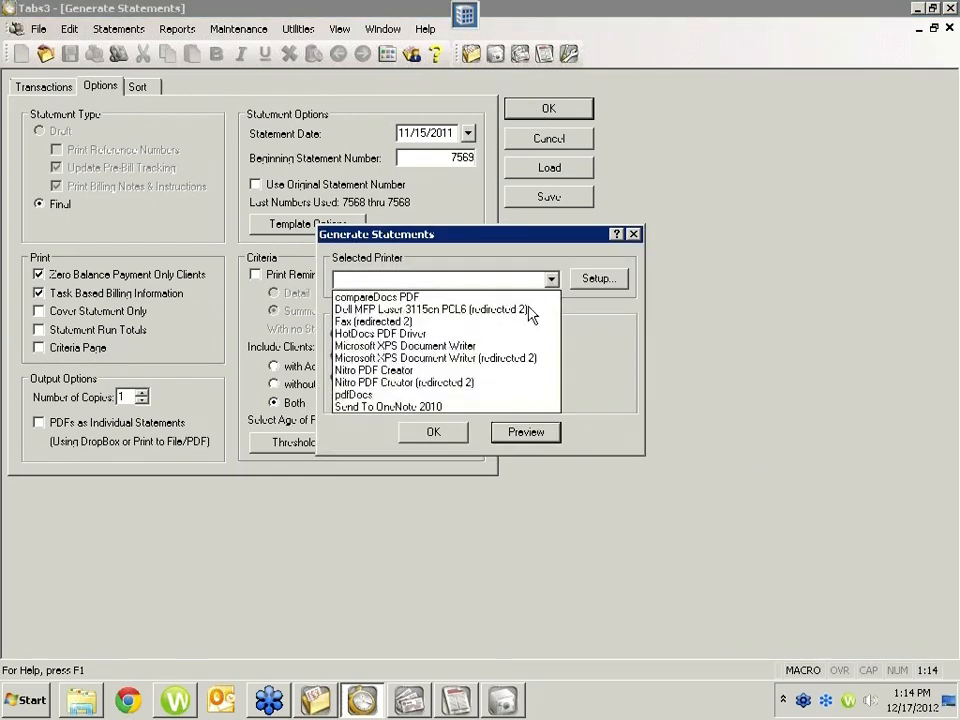
pyautogui.click(531, 307)
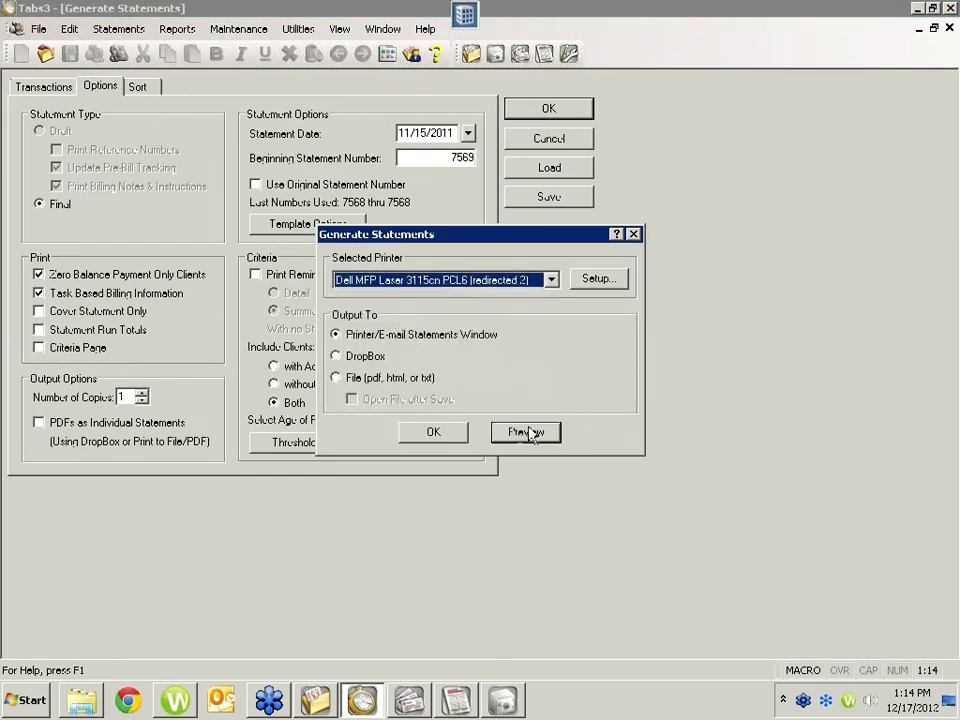
pyautogui.click(527, 431)
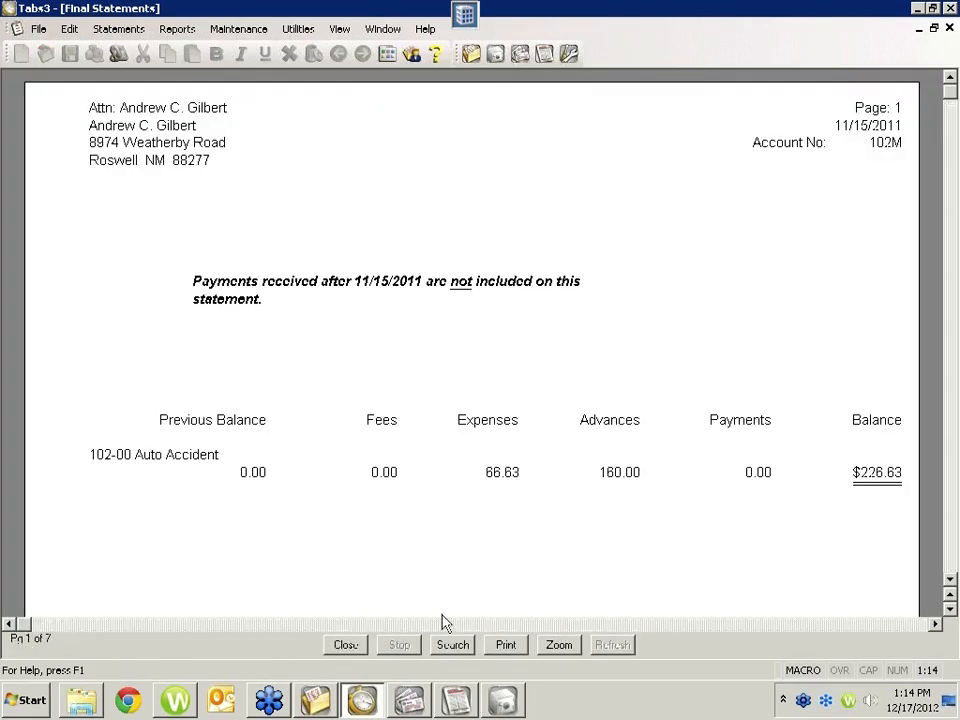
pyautogui.click(345, 645)
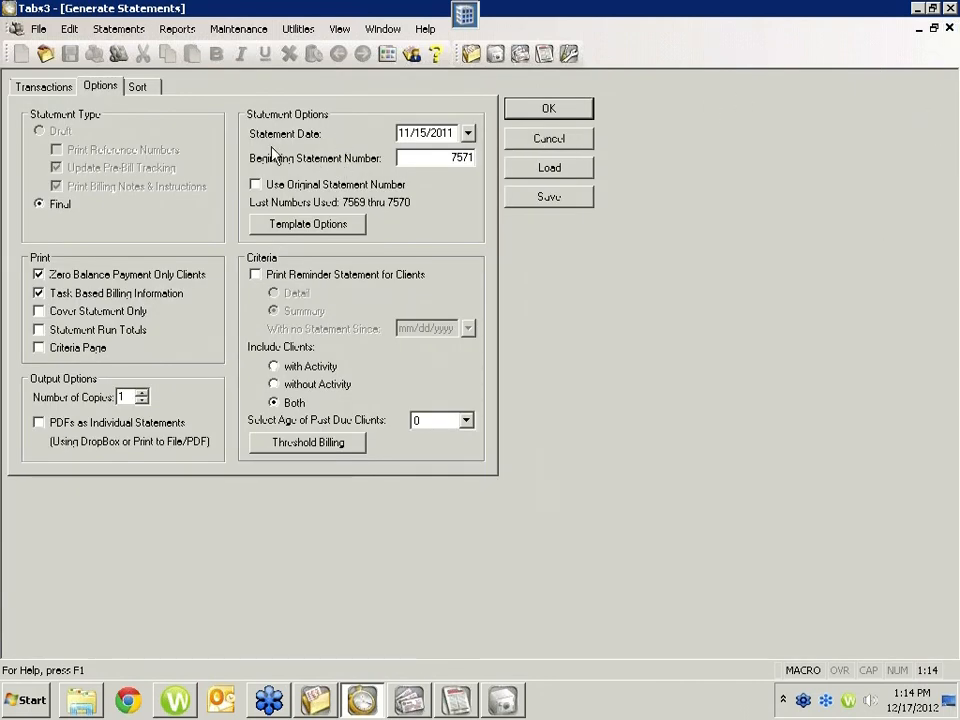
pyautogui.click(950, 28)
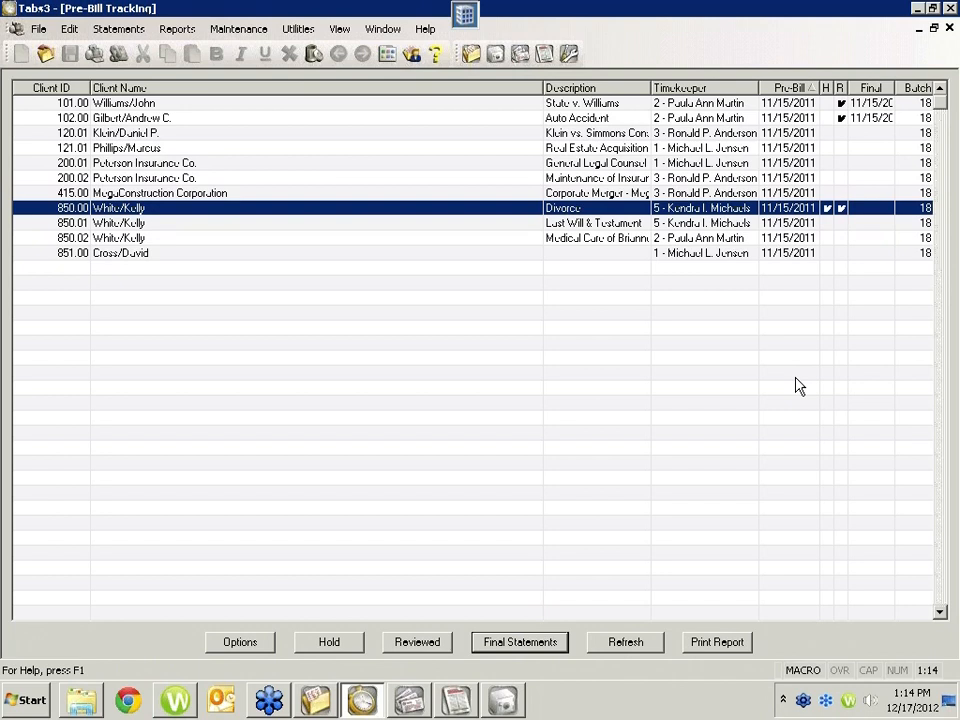
# Step: Switch to PracticeMaster and close the unsaved new client record without saving it
pyautogui.click(333, 702)
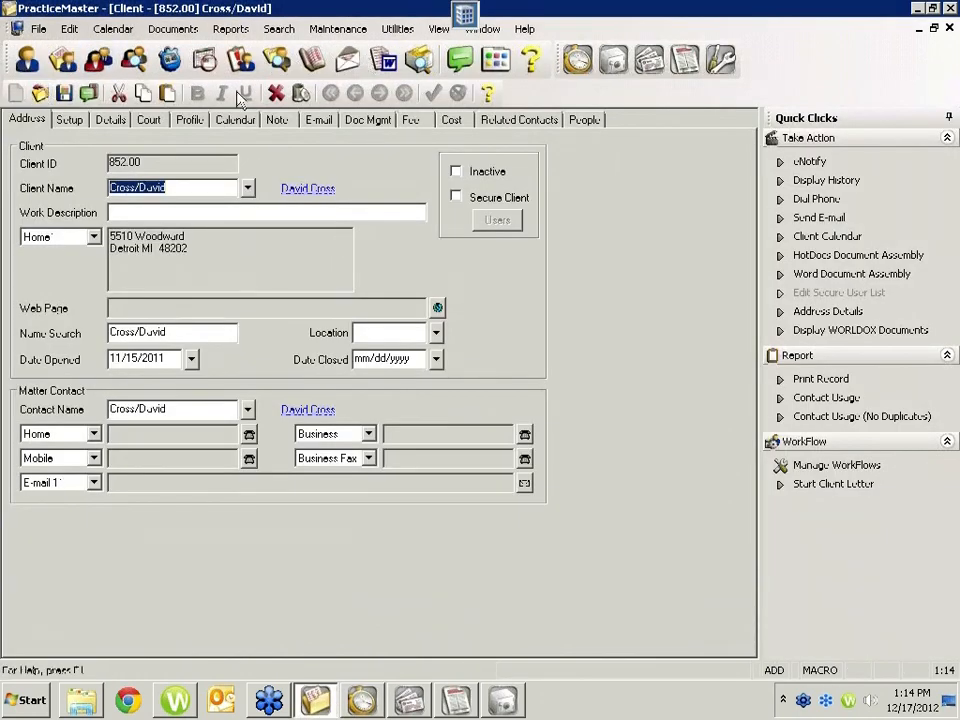
pyautogui.click(333, 120)
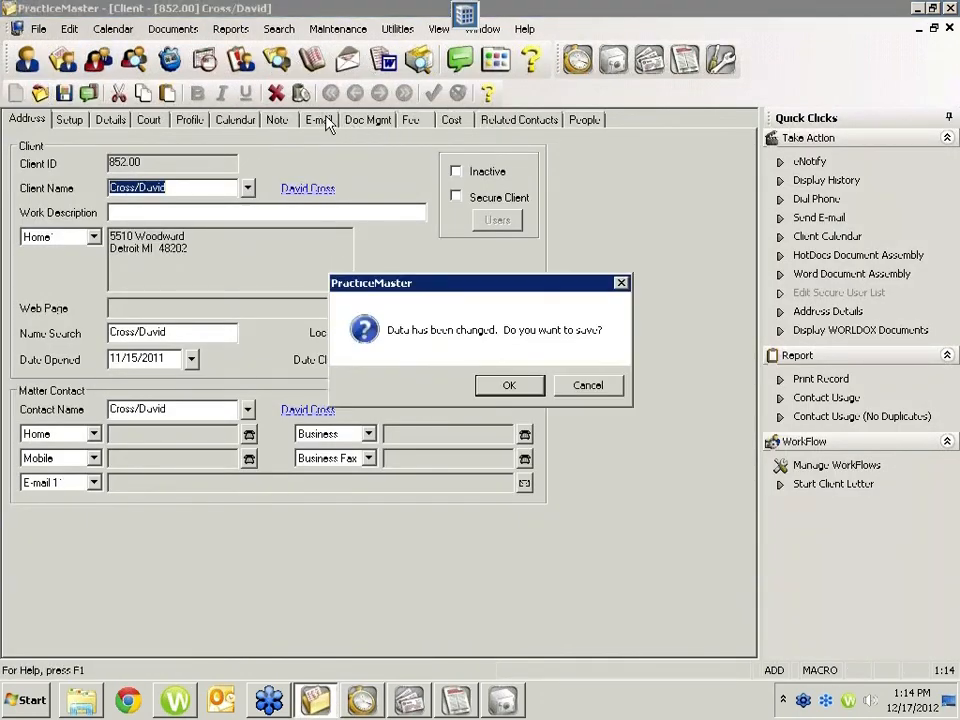
pyautogui.click(585, 323)
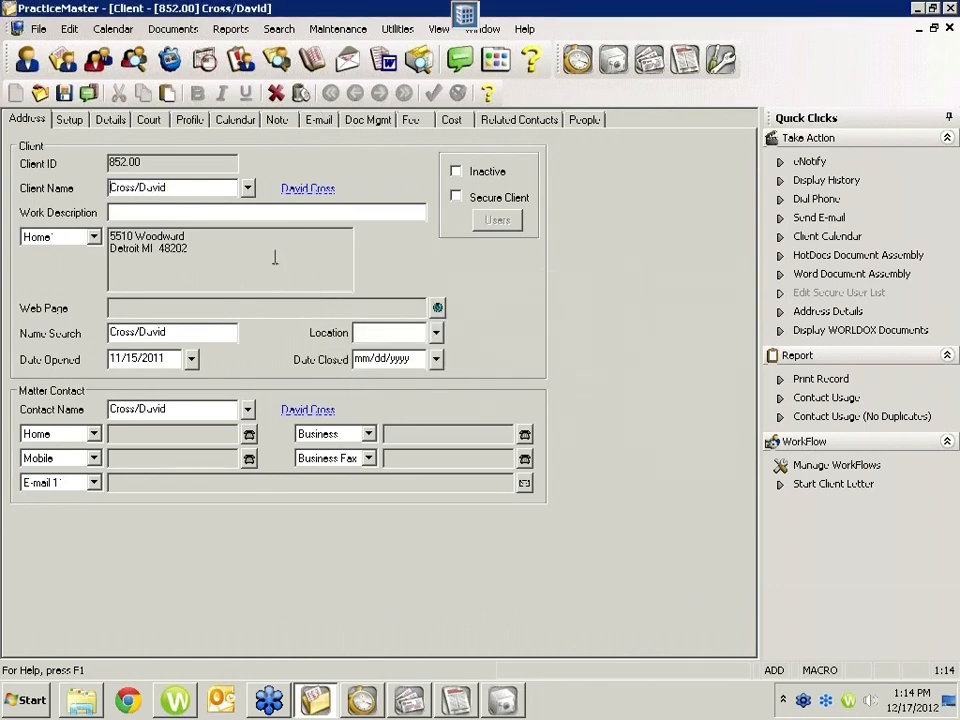
pyautogui.click(952, 30)
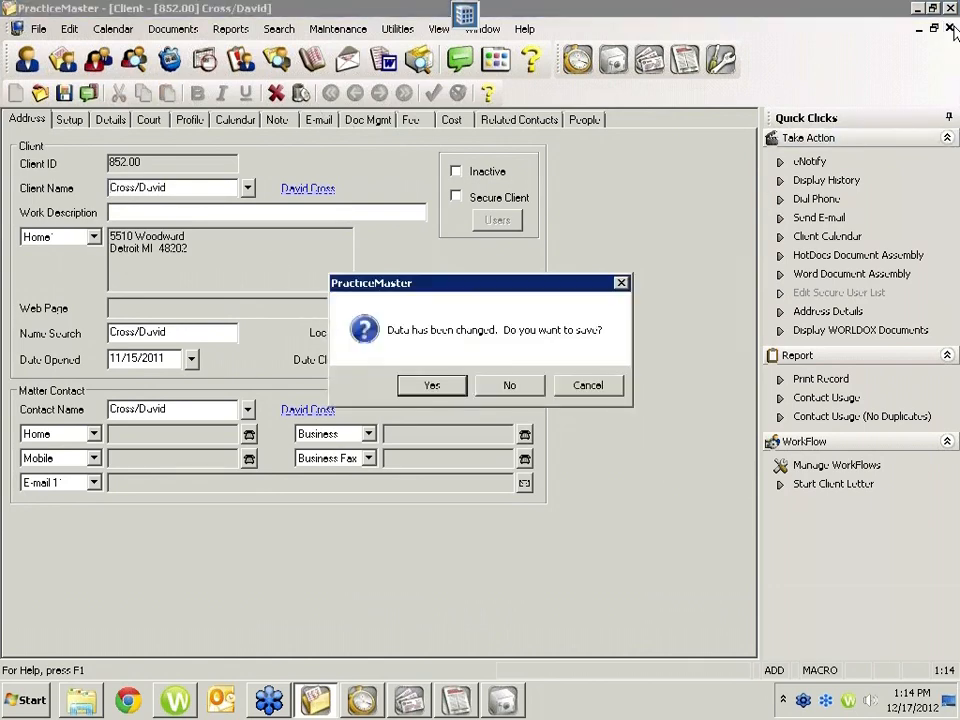
pyautogui.press('n')
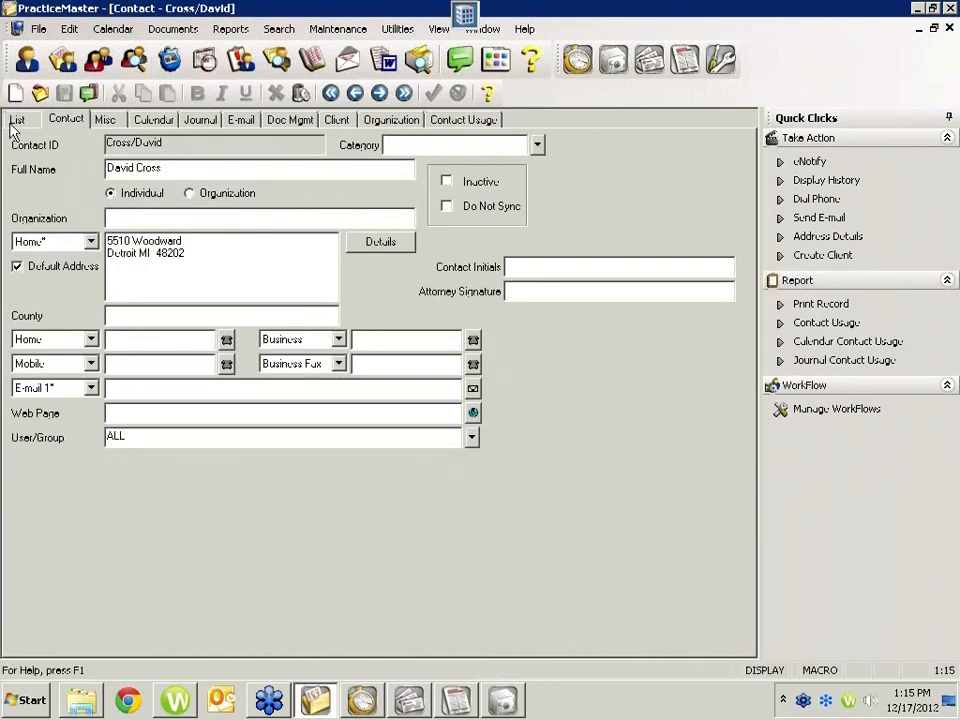
# Step: Open the Larson v. Bel-Cor client record from the Client file and display its e-mail records
pyautogui.click(25, 62)
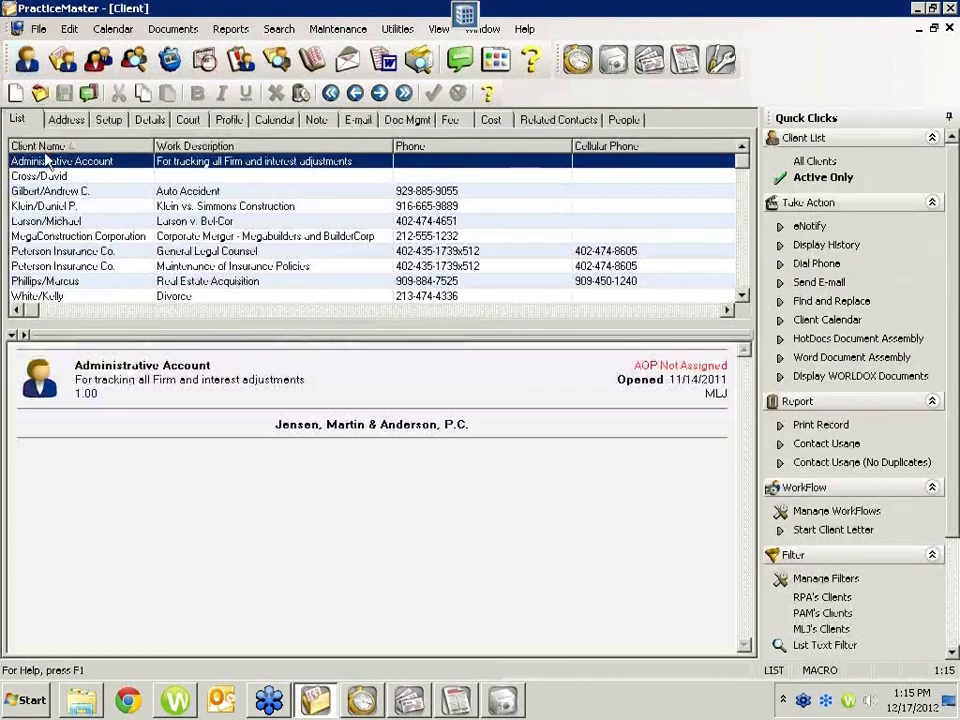
pyautogui.click(40, 222)
pyautogui.doubleClick(42, 228)
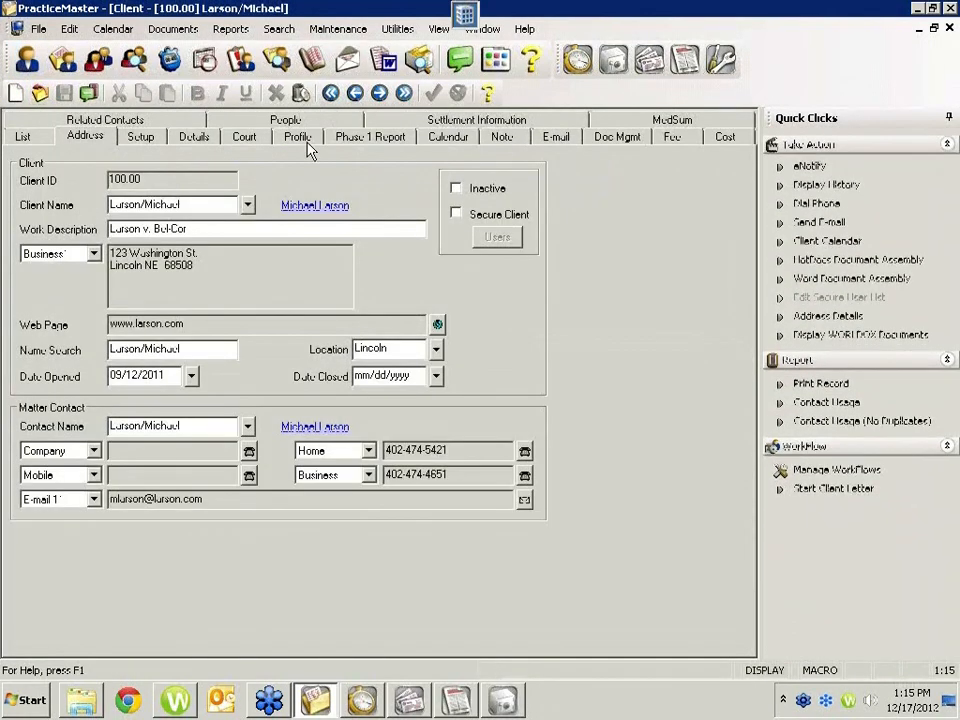
pyautogui.click(558, 138)
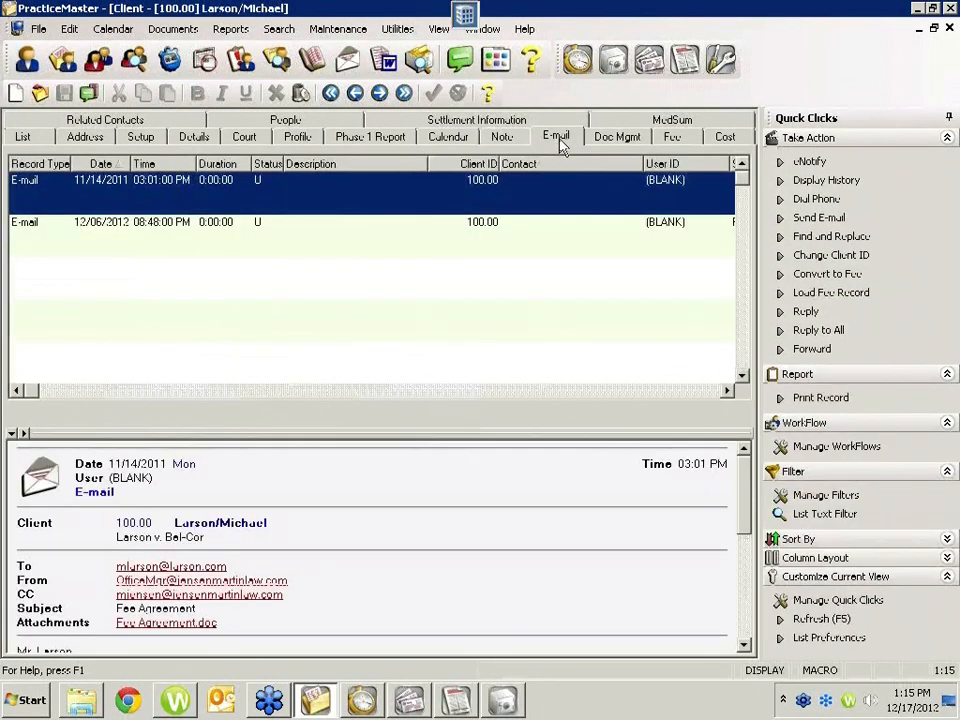
# Step: Preview the client's 12/06/2012 e-mail, and open the 11/14/2011 Fee Agreement e-mail to view its message and attachment
pyautogui.click(414, 228)
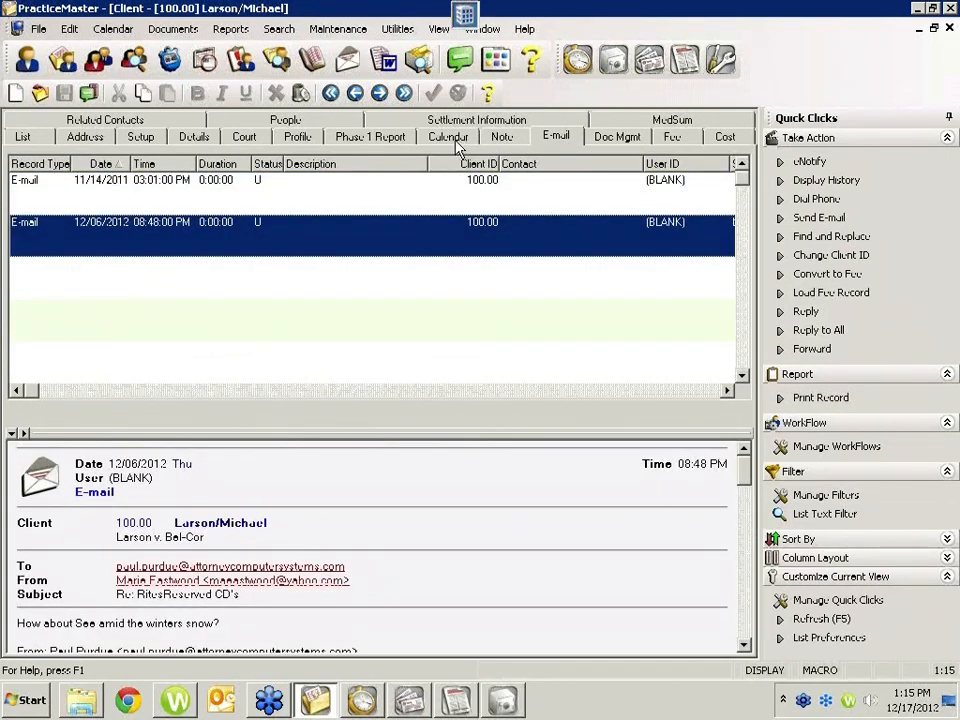
pyautogui.doubleClick(347, 210)
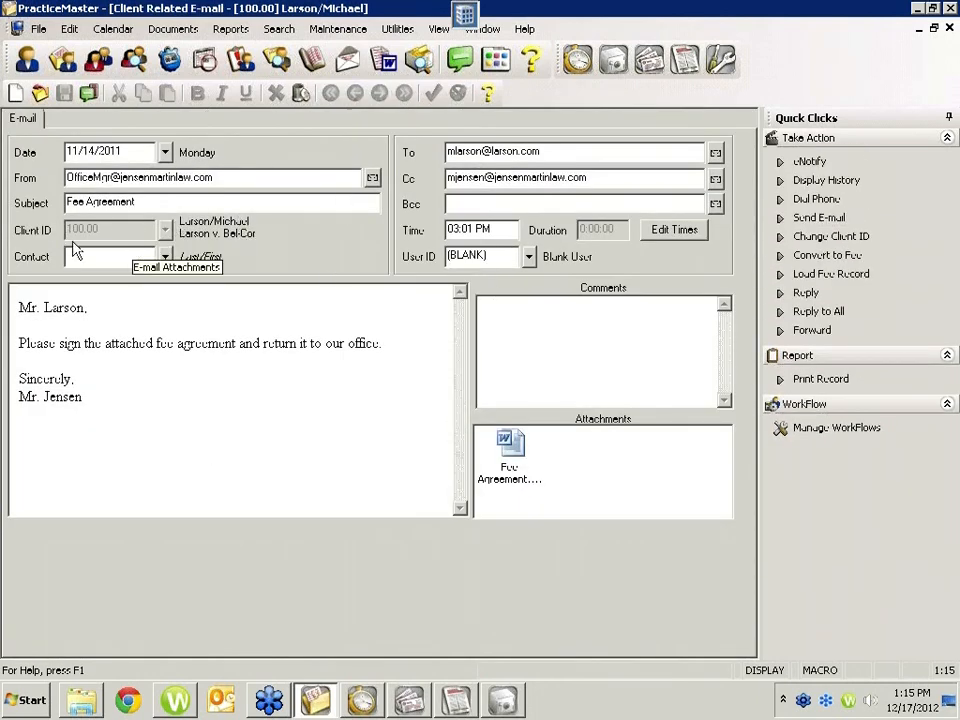
pyautogui.click(949, 28)
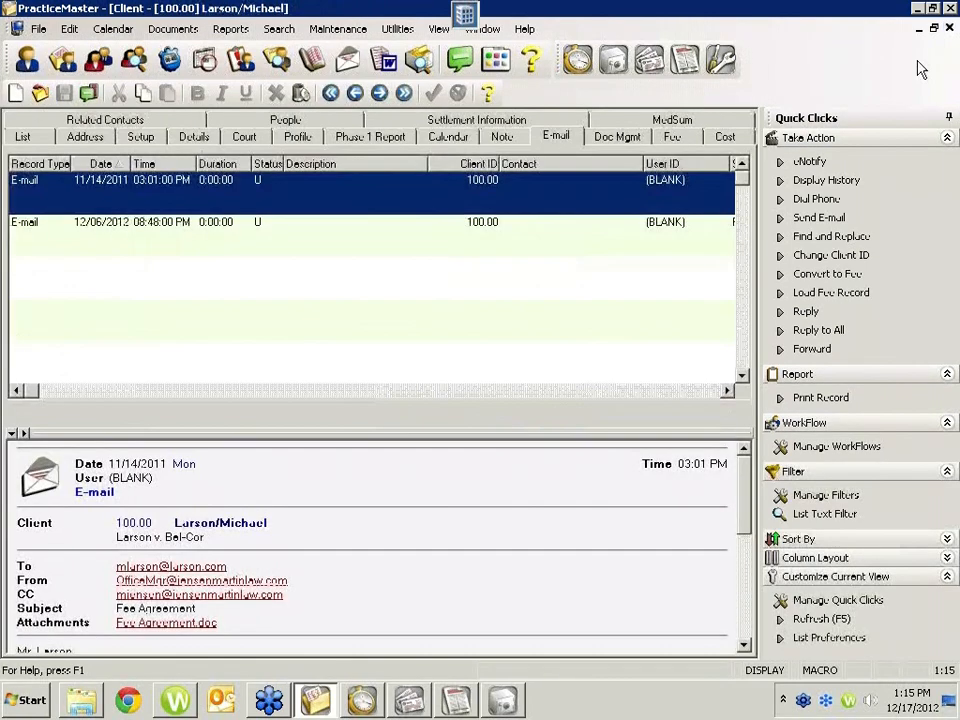
pyautogui.click(517, 234)
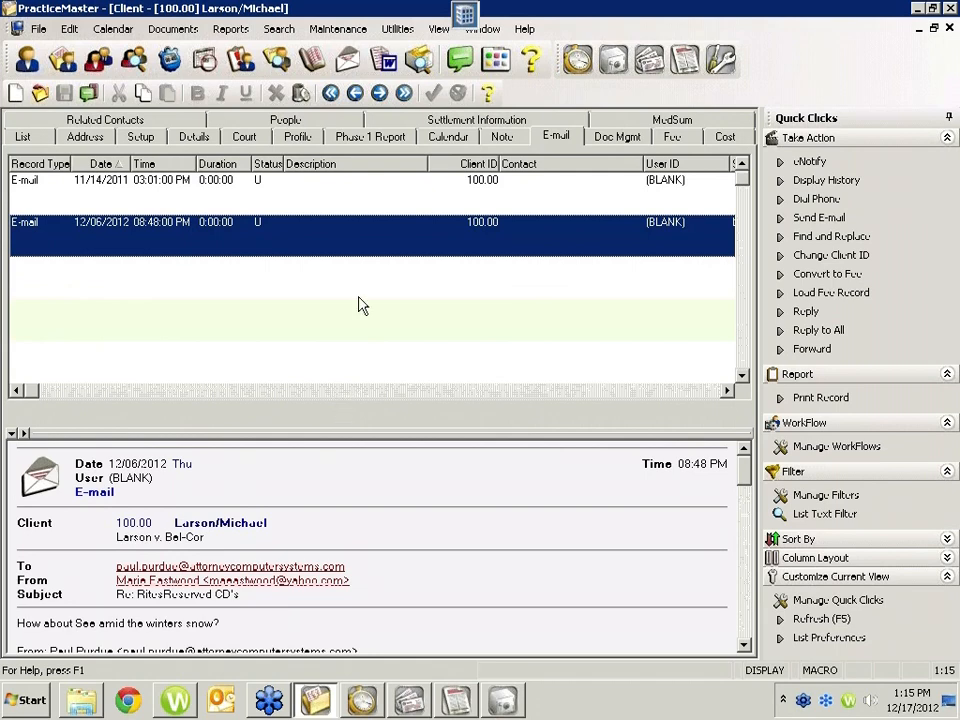
# Step: Open the client's 12/06/2012 e-mail record to view its full message, and return to the e-mail list
pyautogui.doubleClick(352, 229)
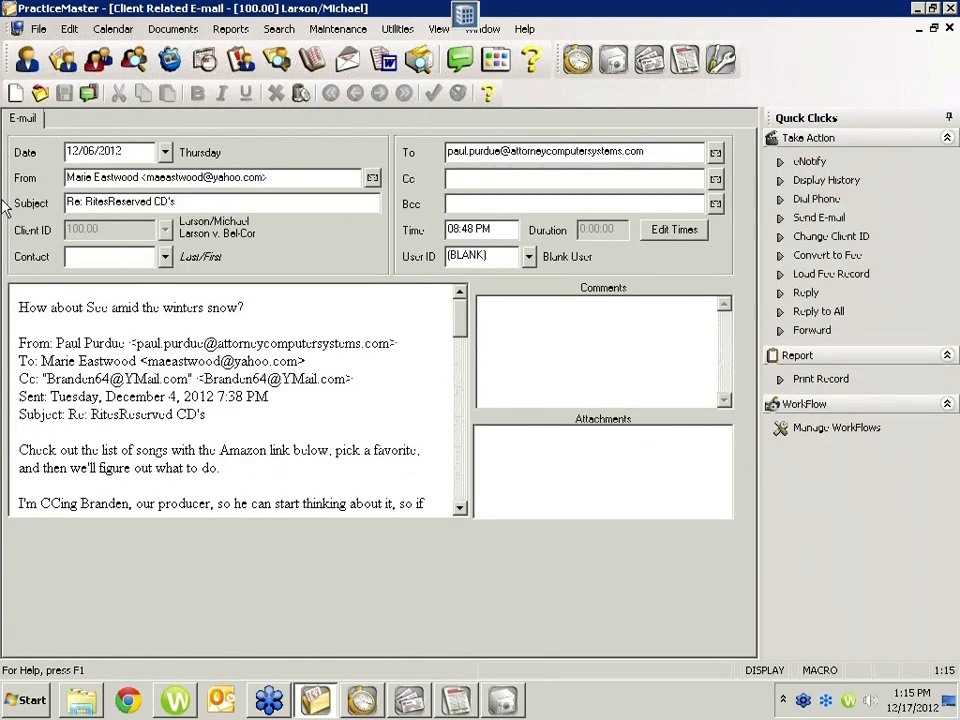
pyautogui.click(949, 29)
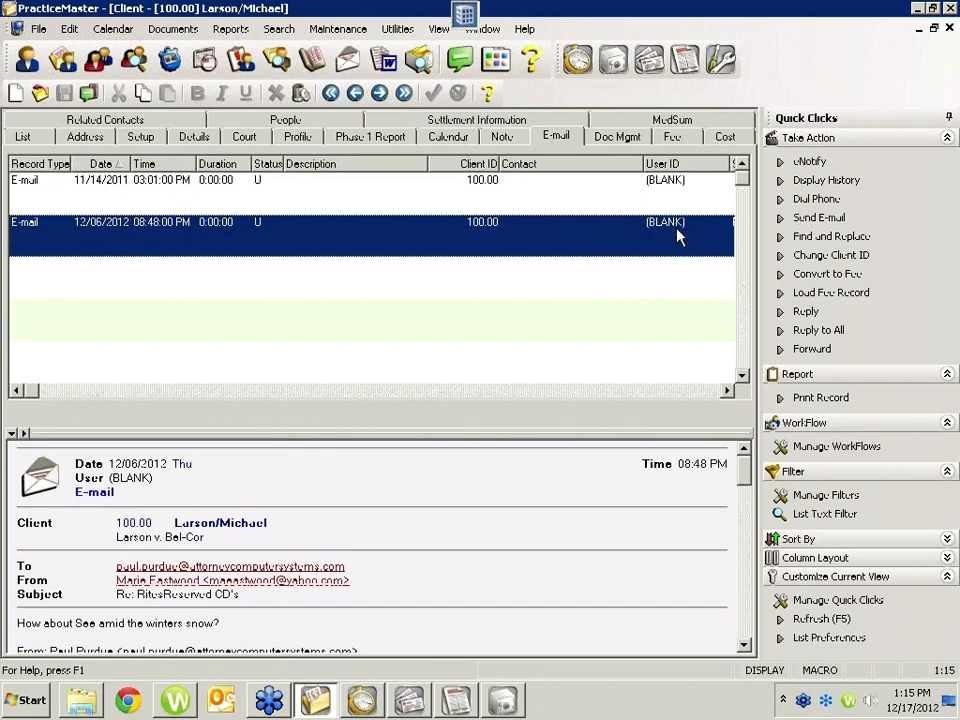
# Step: Reassign the 11/14/2011 Fee Agreement e-mail to the client record described as Divorce by changing its client ID
pyautogui.click(490, 199)
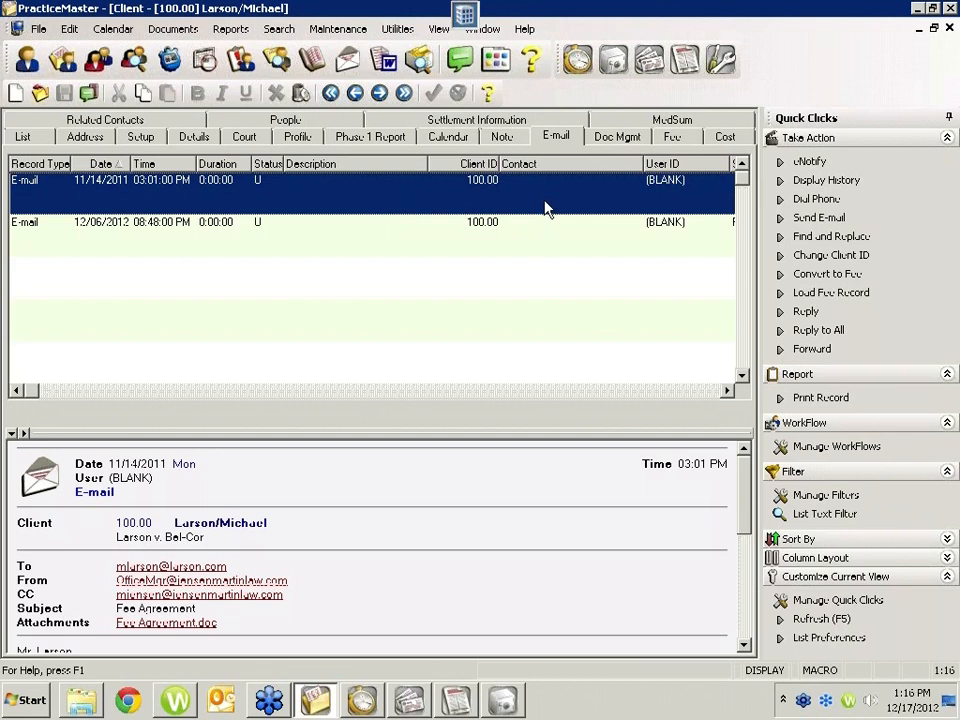
pyautogui.click(822, 258)
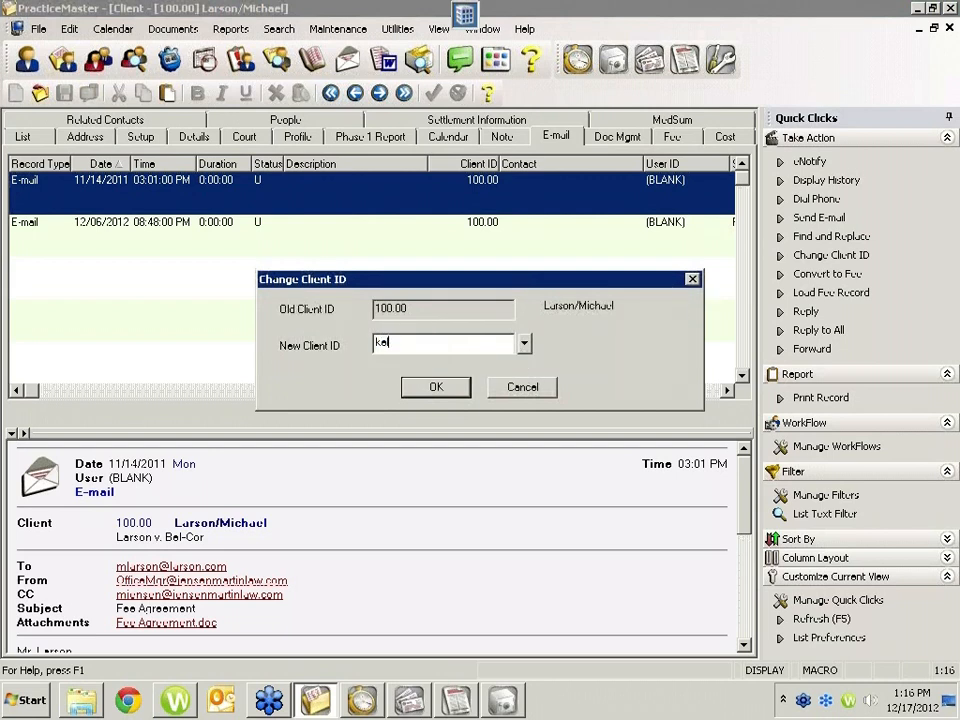
pyautogui.write('ke')
pyautogui.press('BackSpace')
pyautogui.press('BackSpace')
pyautogui.write('white')
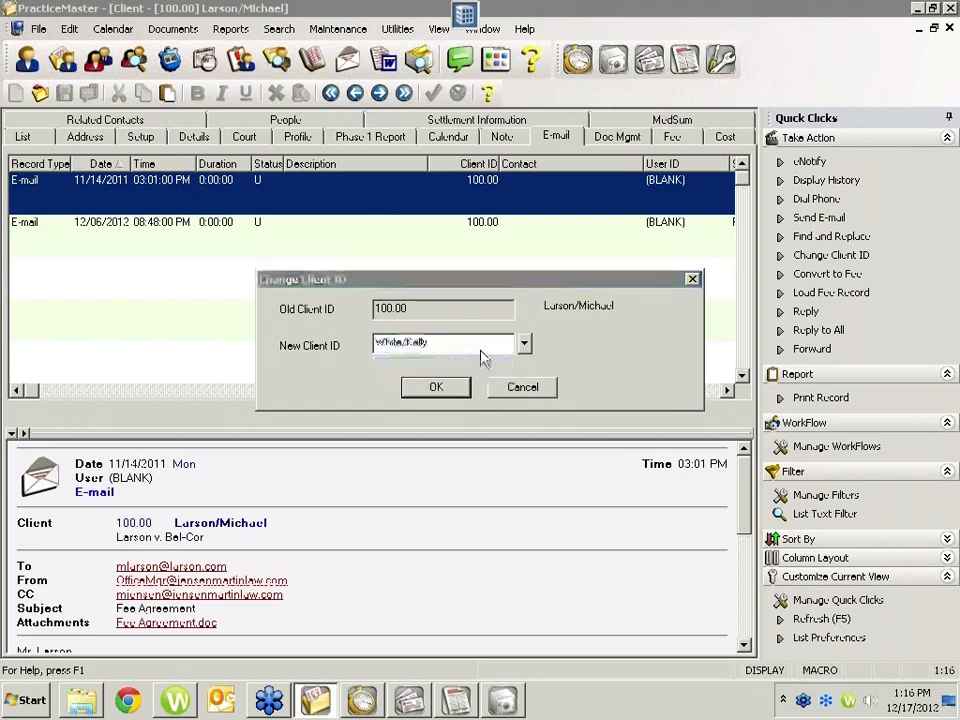
pyautogui.press('Tab')
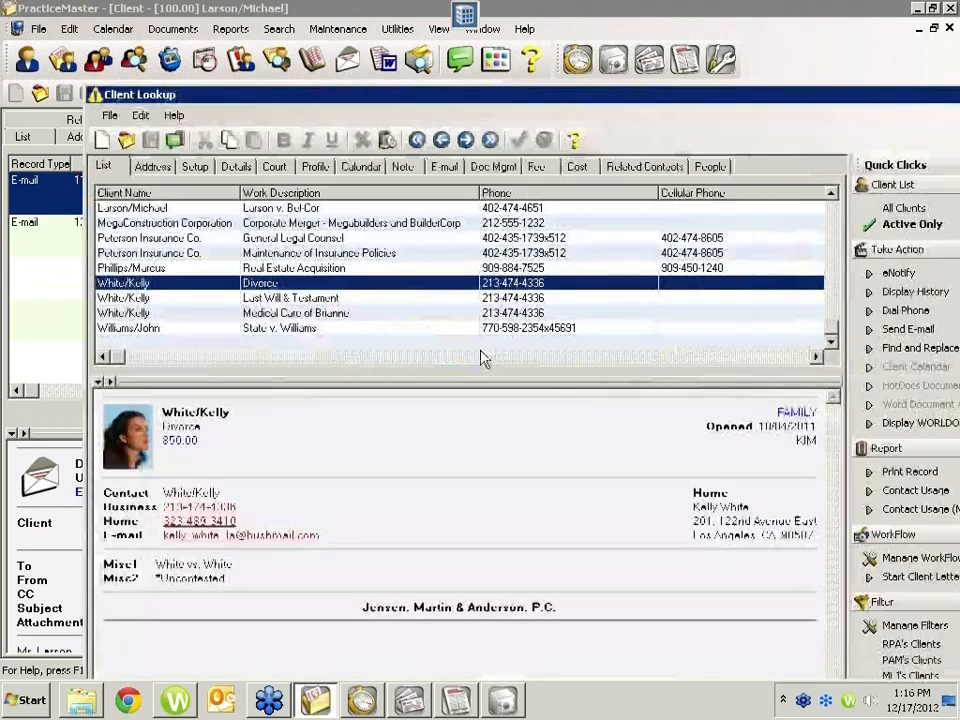
pyautogui.doubleClick(307, 285)
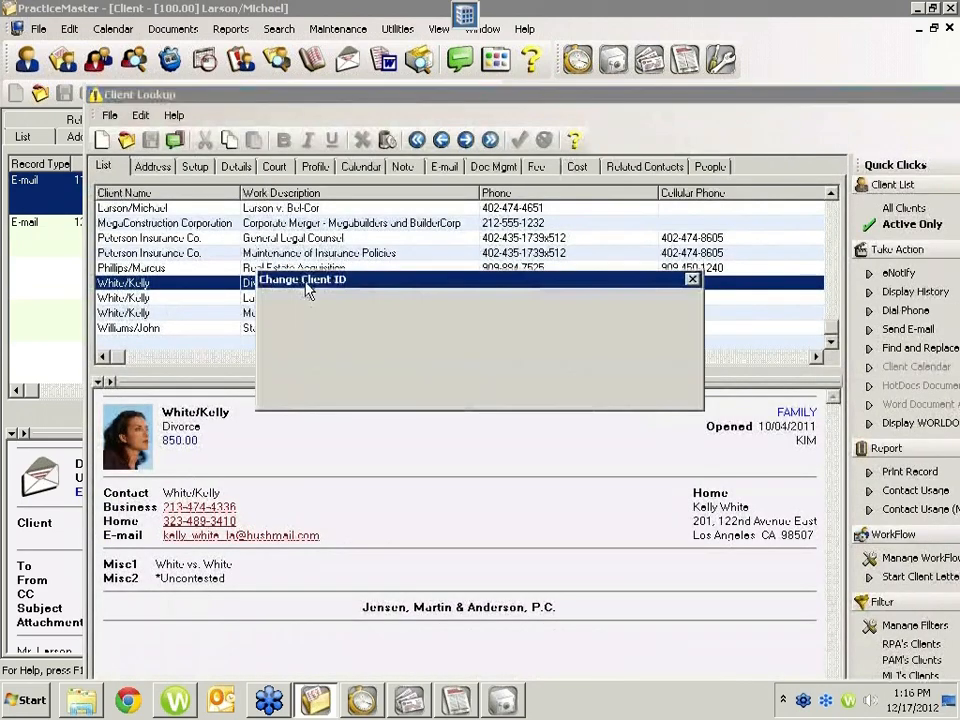
pyautogui.click(433, 388)
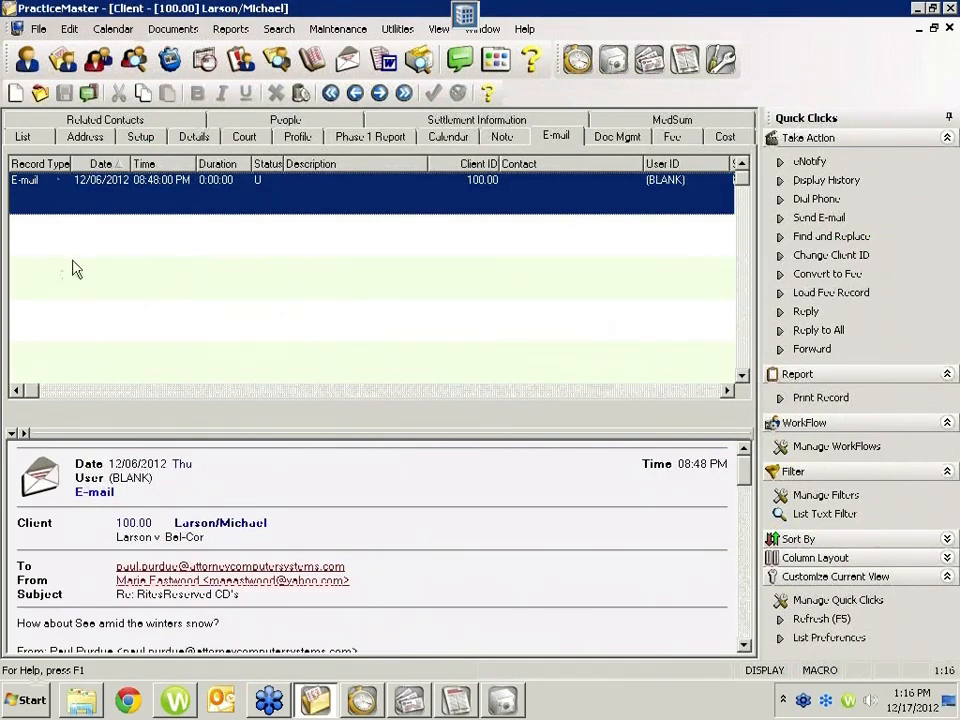
# Step: Find the Divorce client record in the client list, open it, and display its e-mail records
pyautogui.click(40, 136)
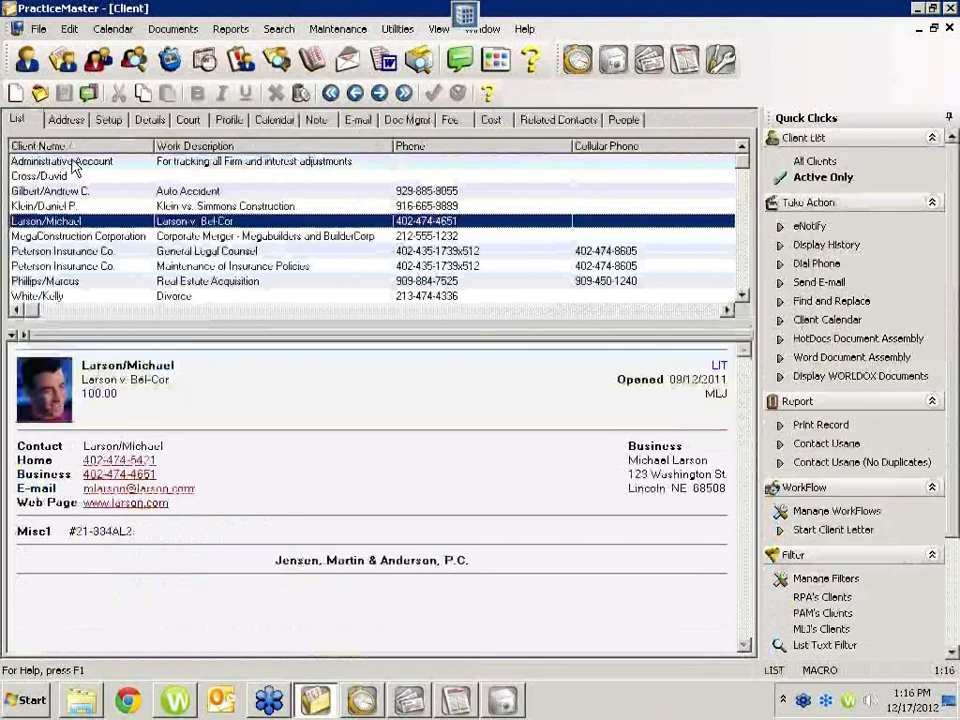
pyautogui.write('white')
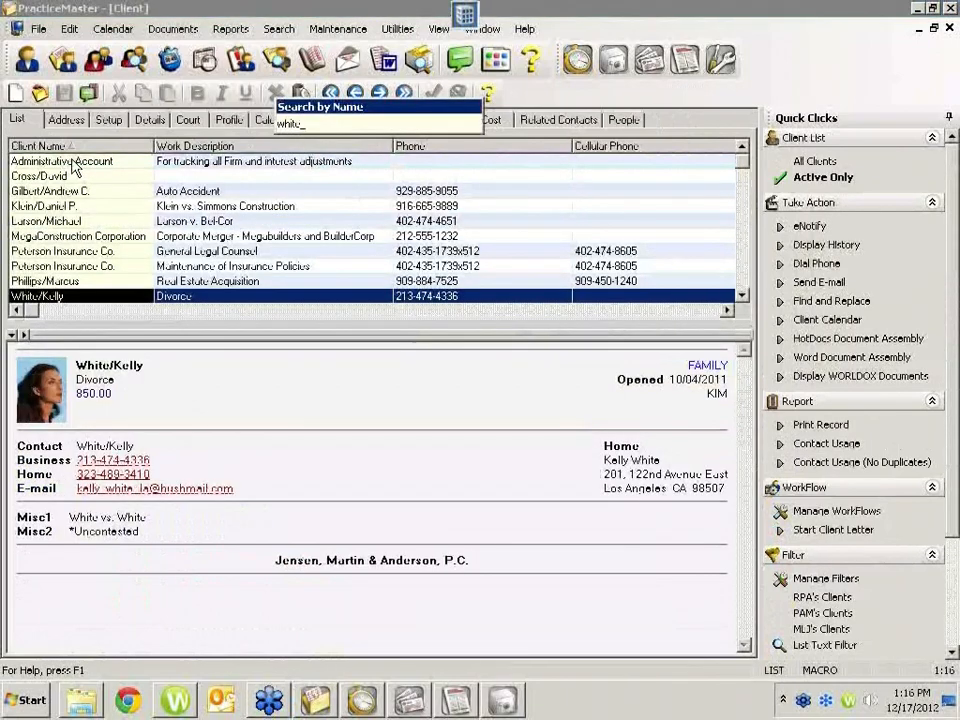
pyautogui.press('Return')
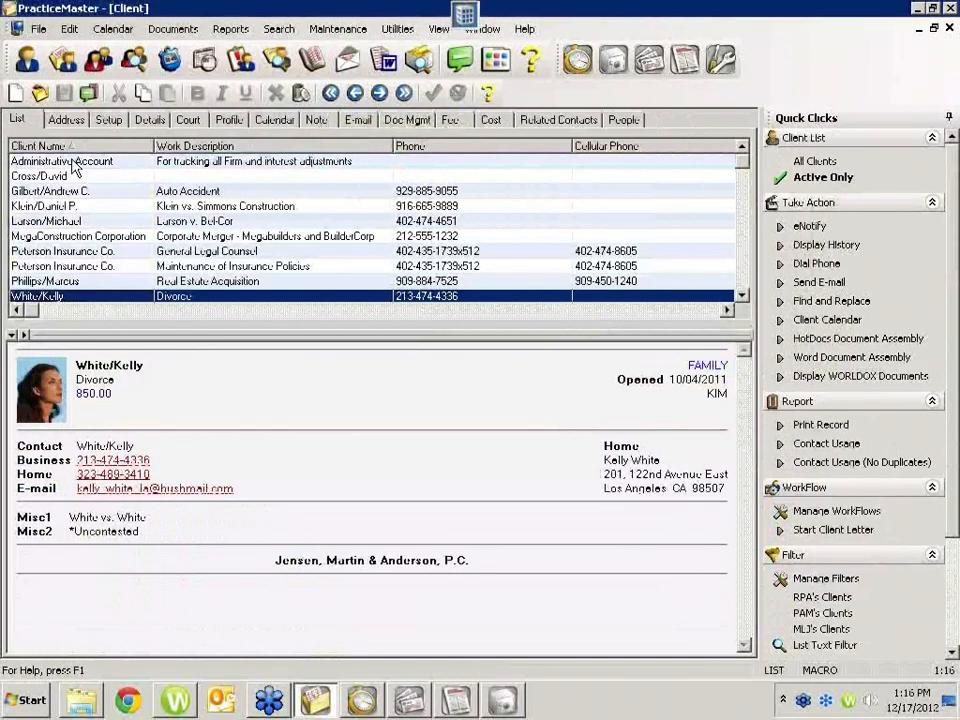
pyautogui.press('Return')
pyautogui.click(540, 155)
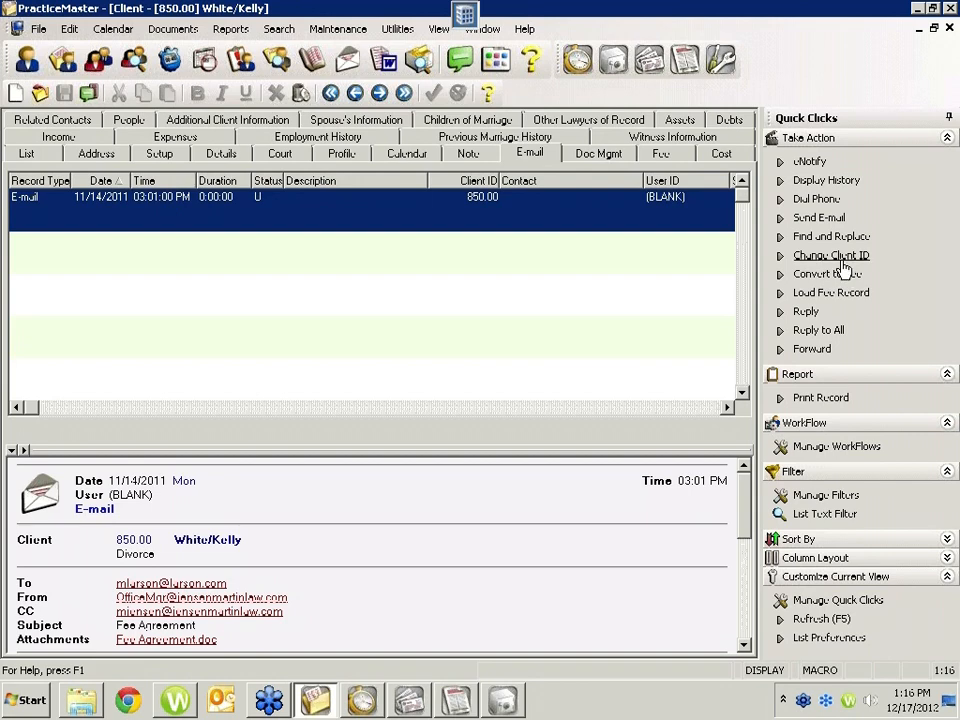
# Step: Switch to Tabs3, close Pre-Bill Tracking, and preview the Pre-Update Statements Report without client restrictions
pyautogui.click(367, 706)
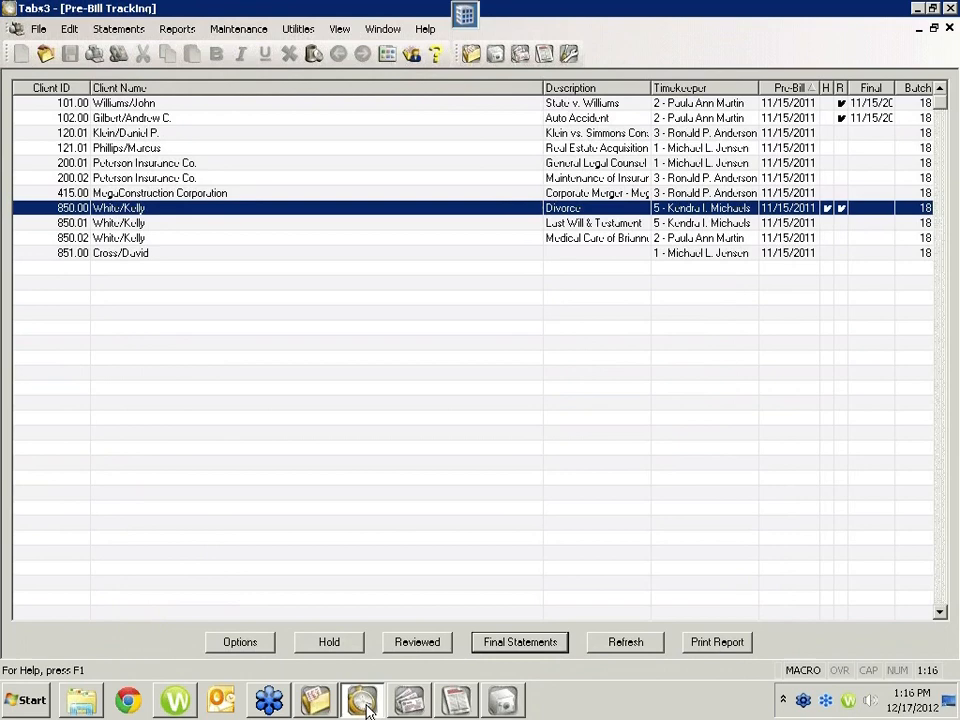
pyautogui.click(949, 28)
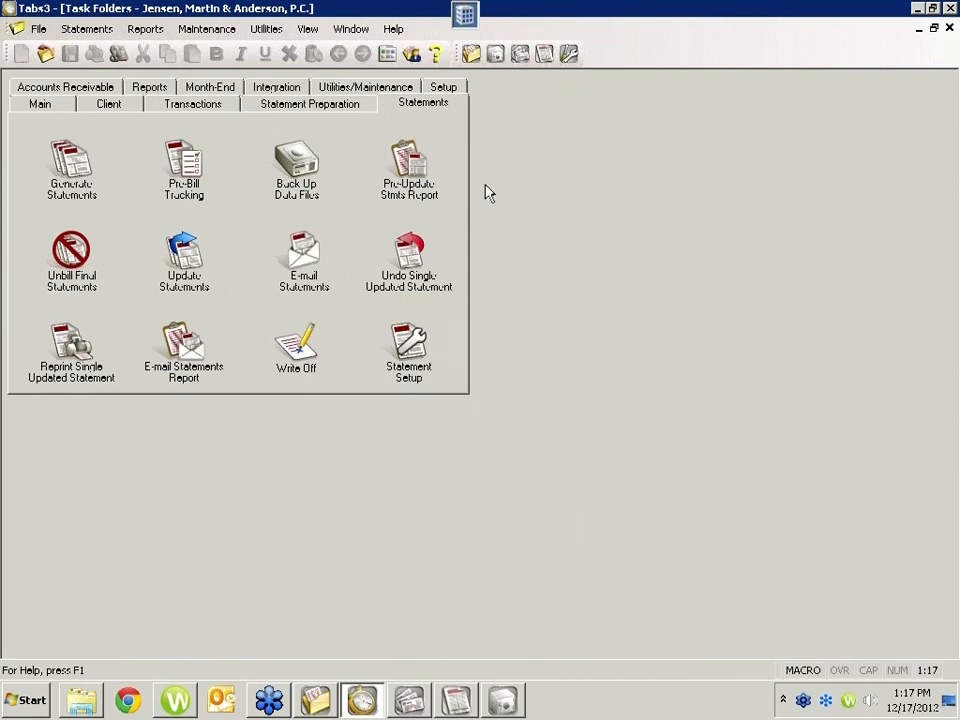
pyautogui.click(417, 172)
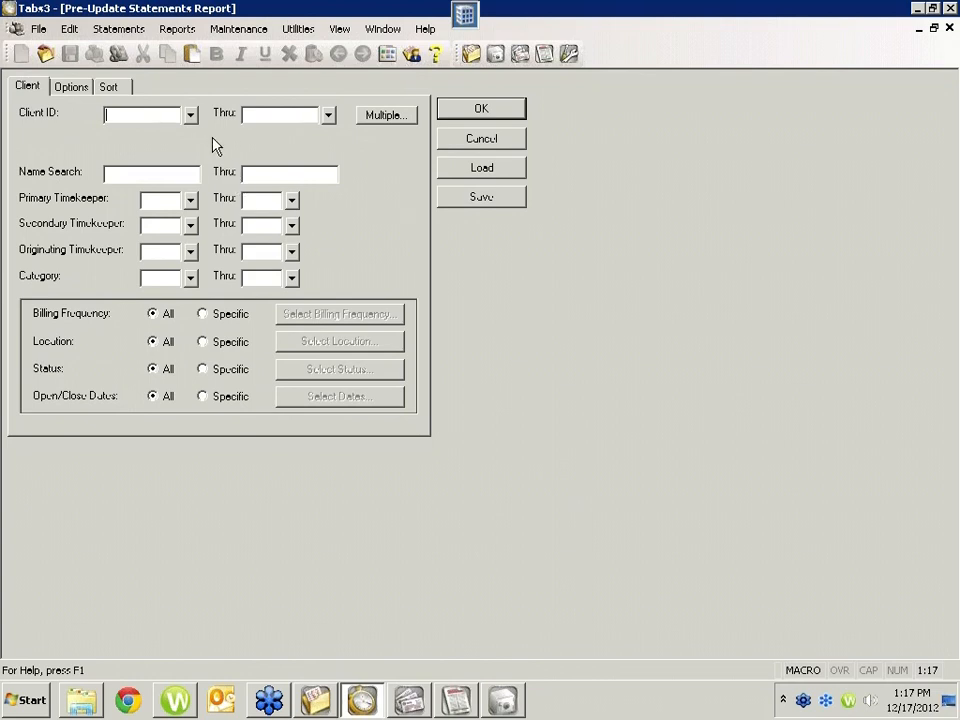
pyautogui.click(440, 112)
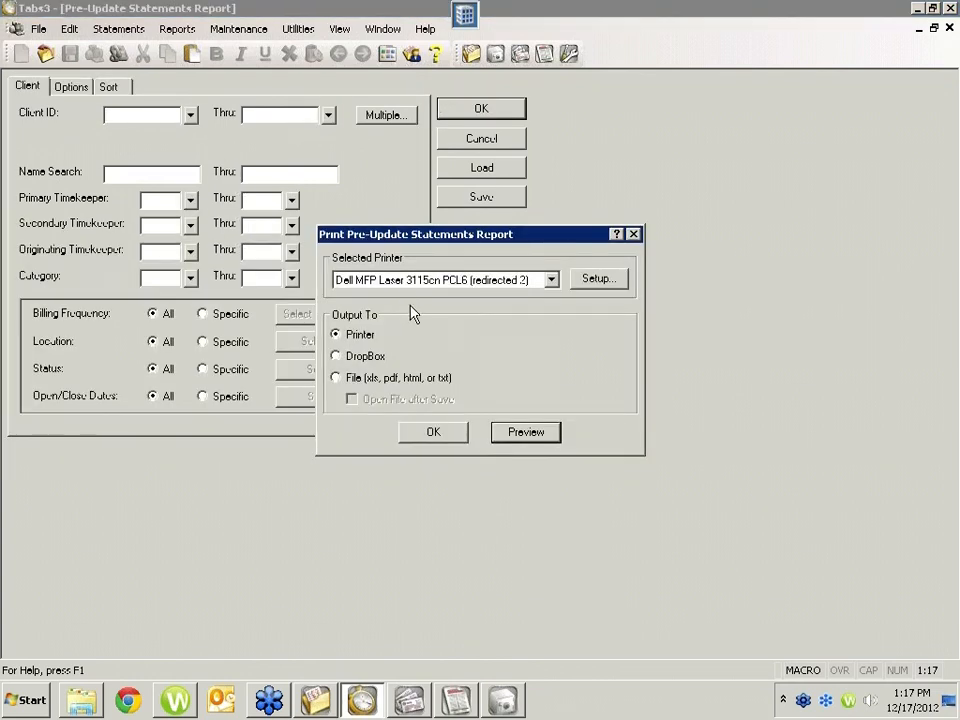
pyautogui.click(524, 436)
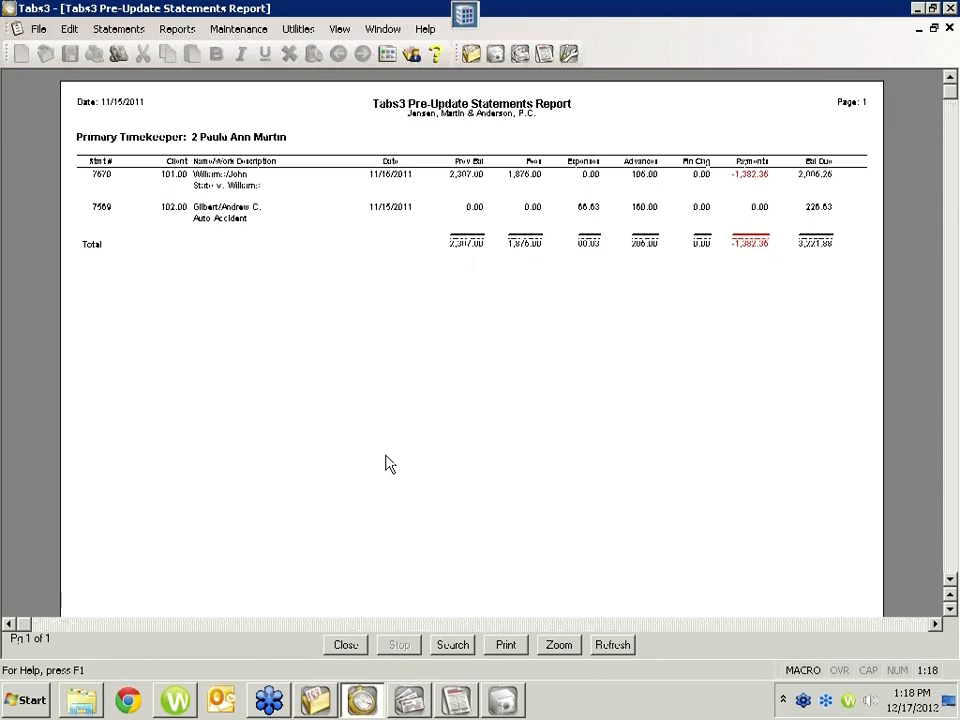
# Step: Switch to PracticeMaster, open the Larson v. Bel-Cor client record from the client list, and display its calendar records
pyautogui.moveTo(361, 706)
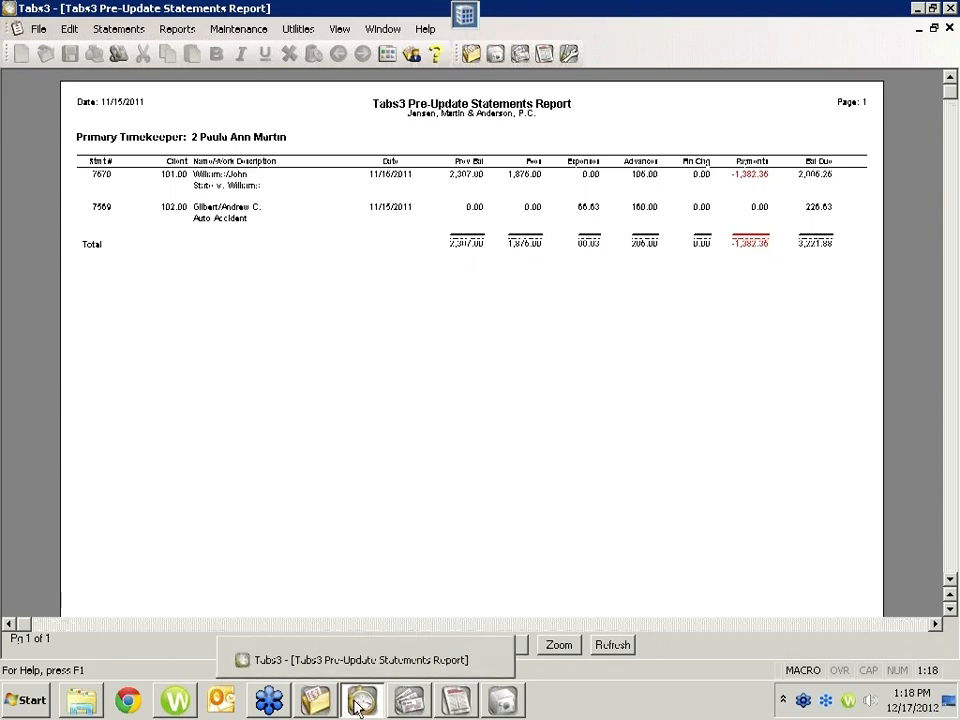
pyautogui.click(318, 706)
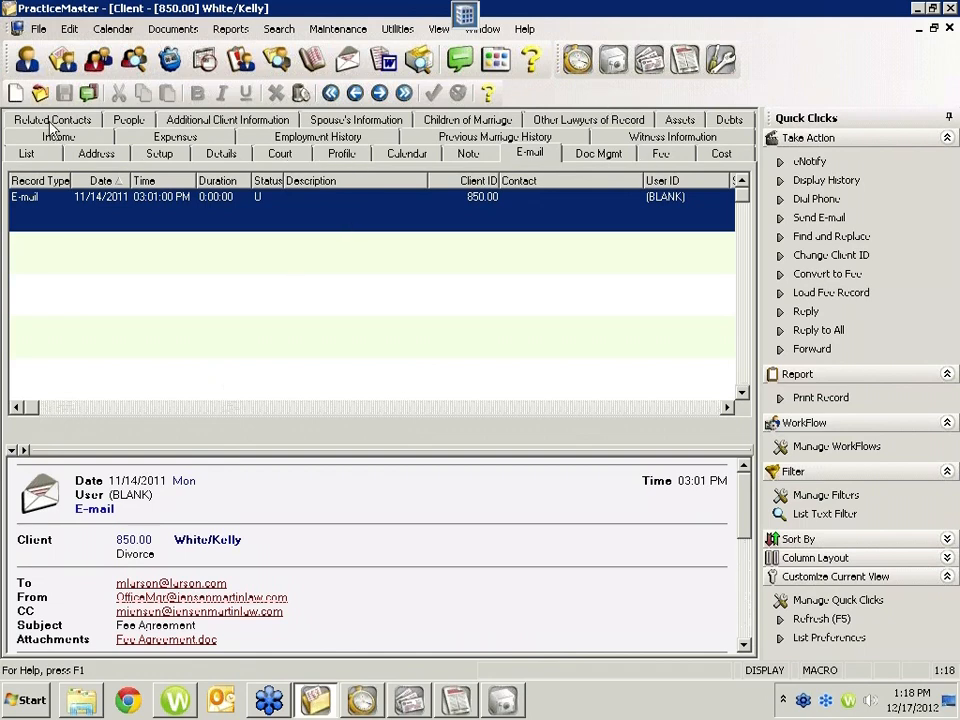
pyautogui.click(36, 155)
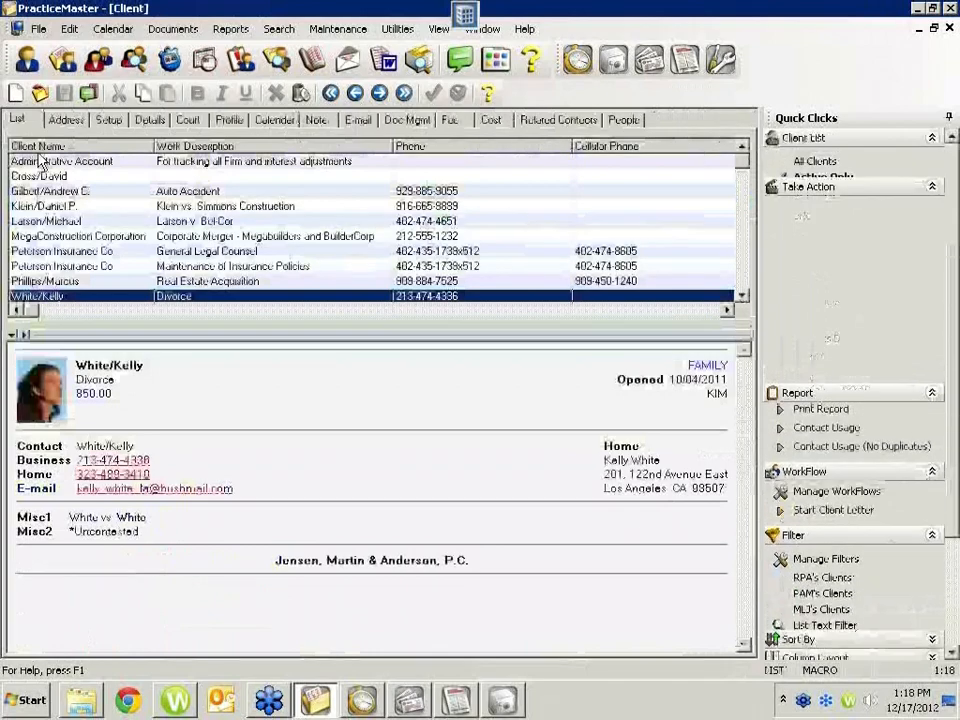
pyautogui.write('lrson')
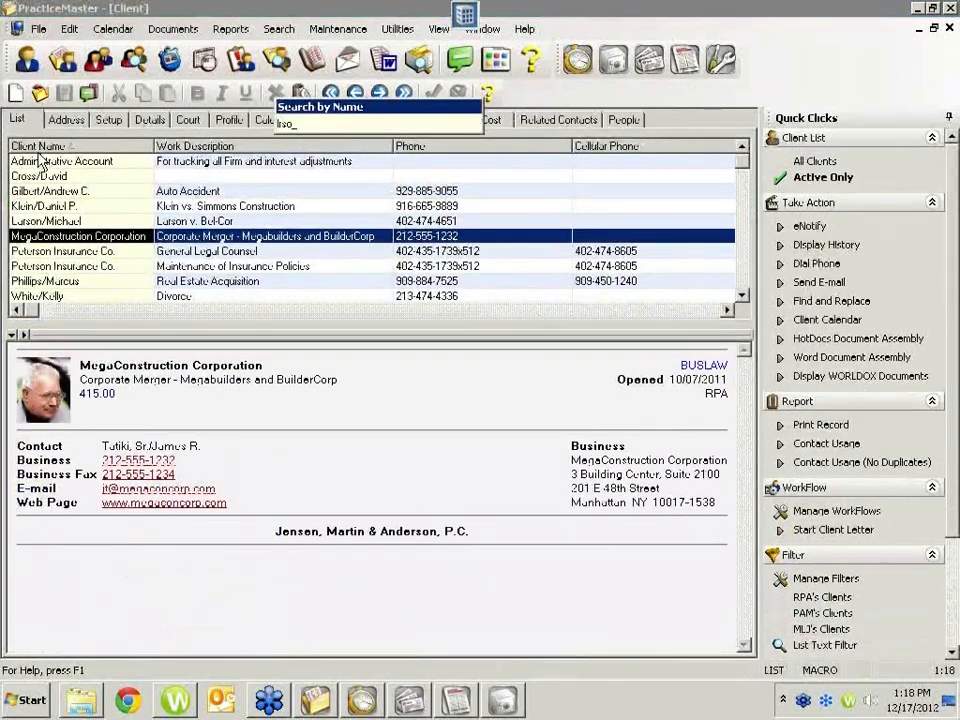
pyautogui.press('BackSpace')
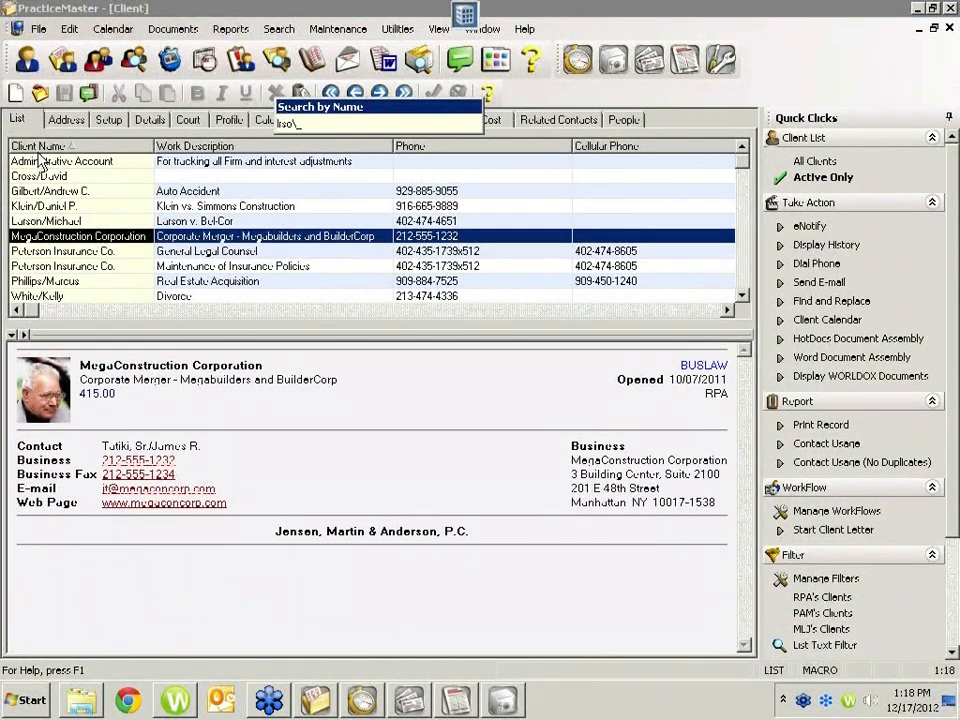
pyautogui.doubleClick(105, 222)
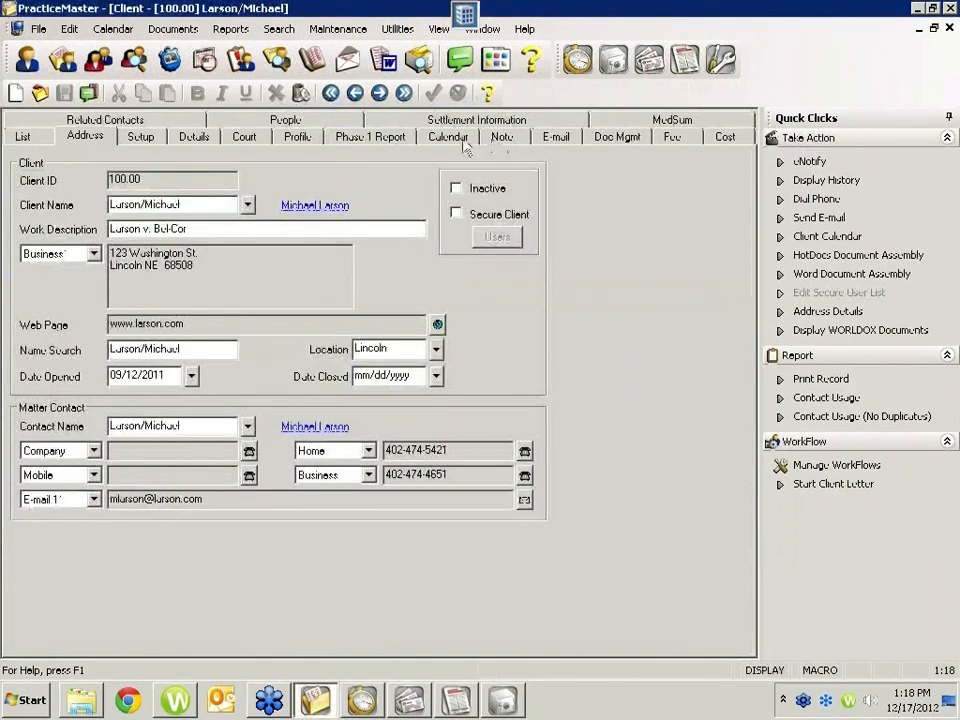
pyautogui.click(458, 140)
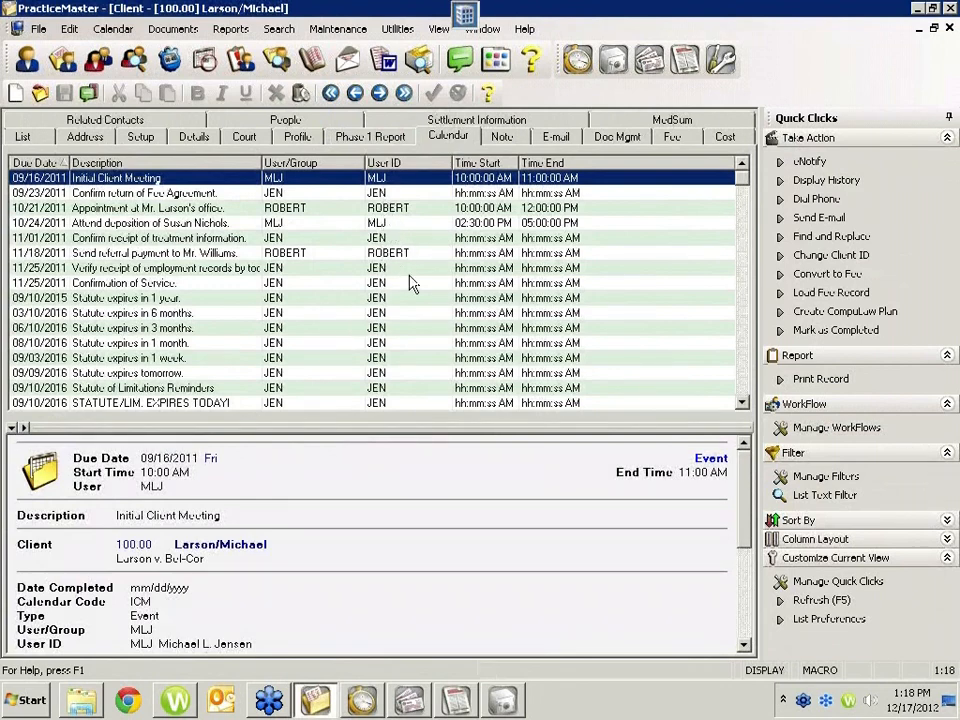
# Step: Open the 10/21/2011 appointment, view the users available for its User/Group, and close the record without changes
pyautogui.doubleClick(300, 208)
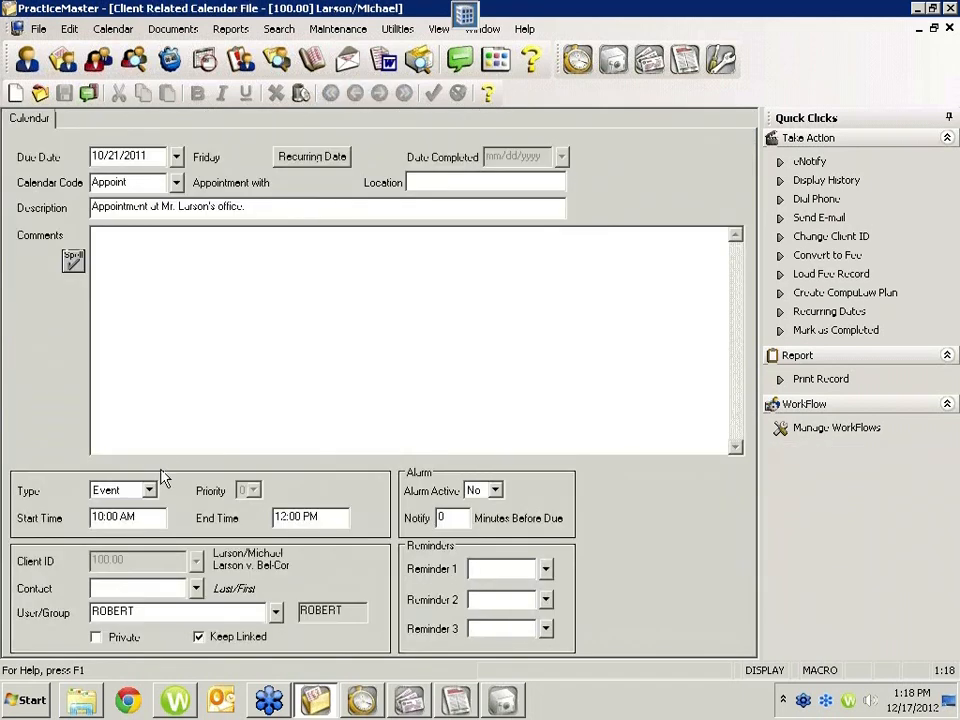
pyautogui.click(156, 610)
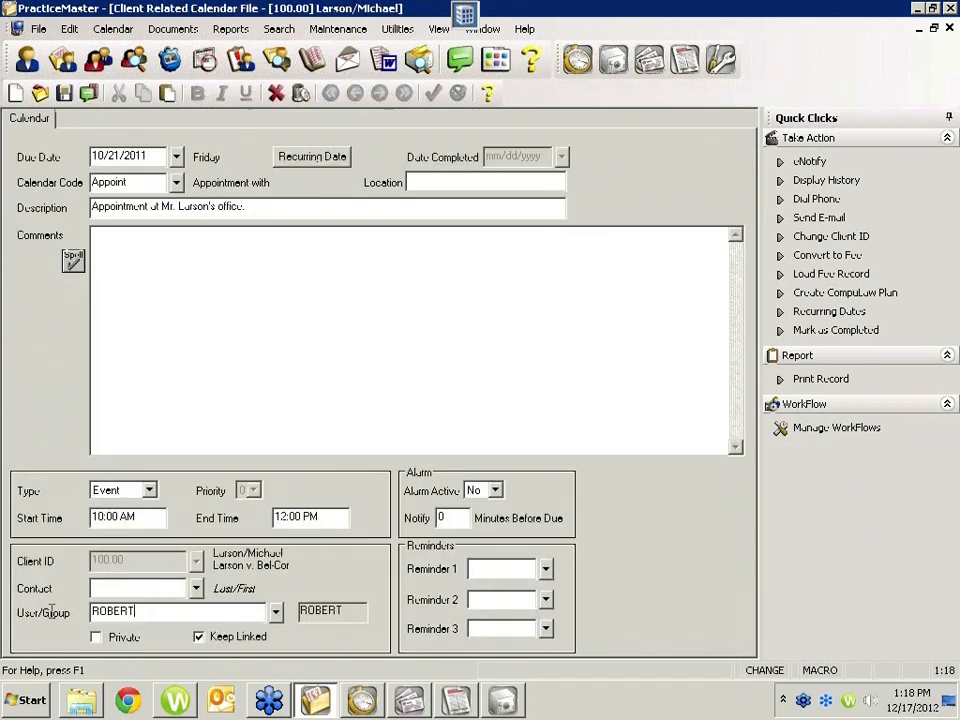
pyautogui.click(276, 611)
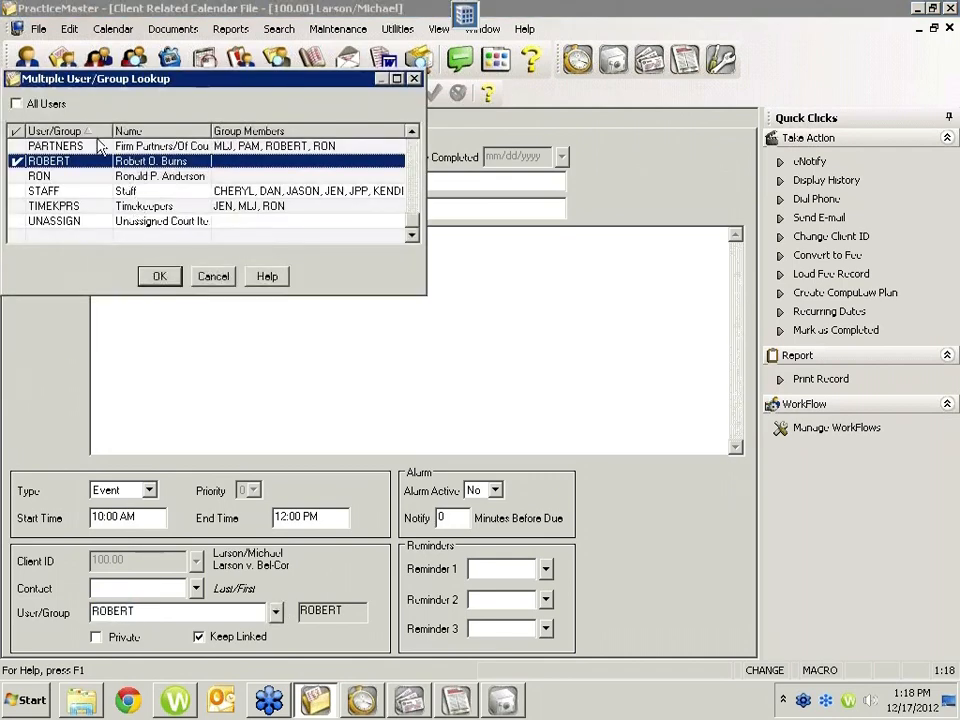
pyautogui.click(214, 276)
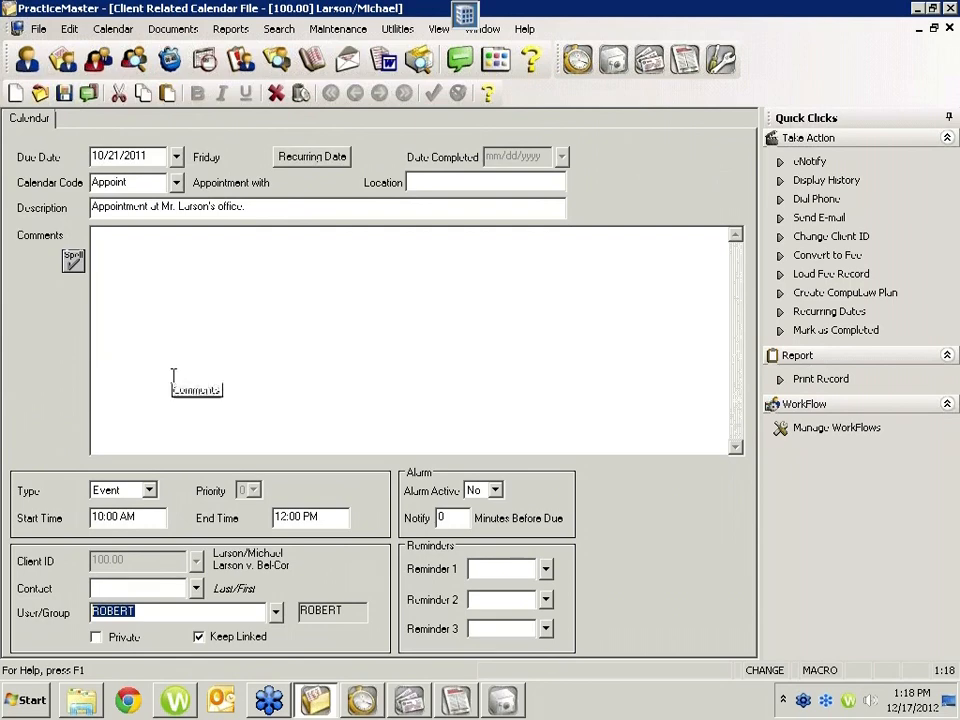
pyautogui.press('Escape')
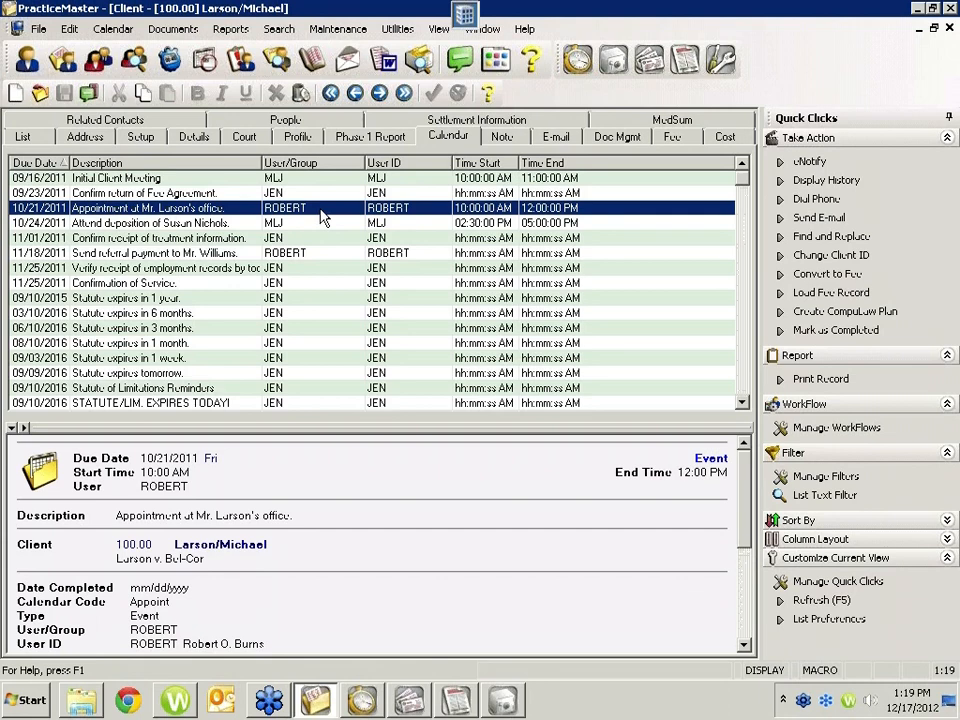
# Step: Replace all occurrences of the 10/21/2011 appointment's user ID with PAM across the current calendar list, searching only the User/Group field
pyautogui.click(822, 240)
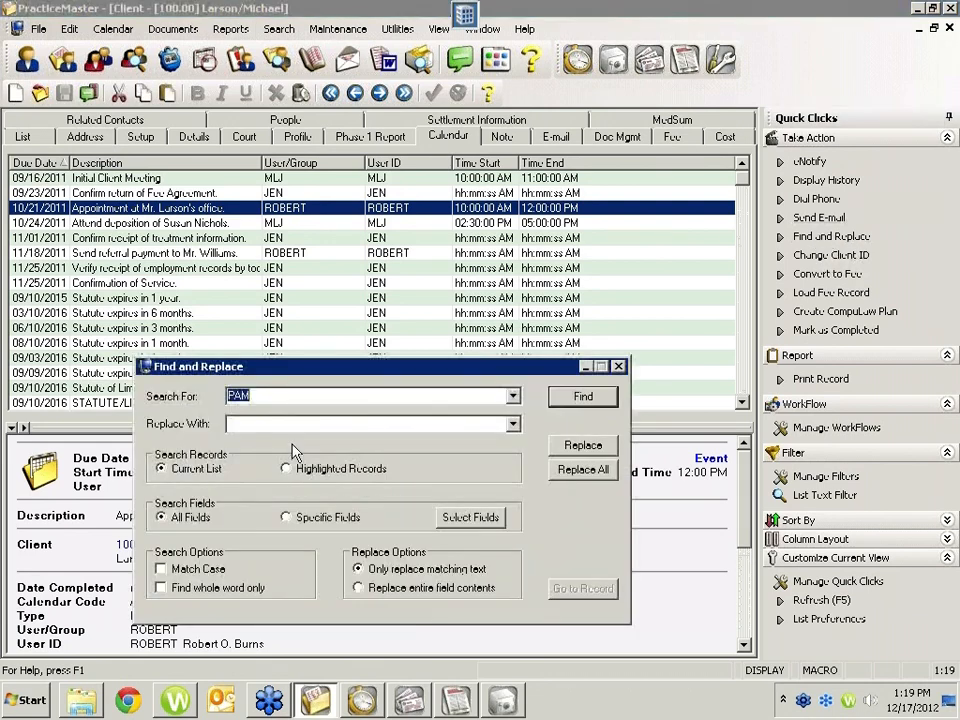
pyautogui.write('ROBERT')
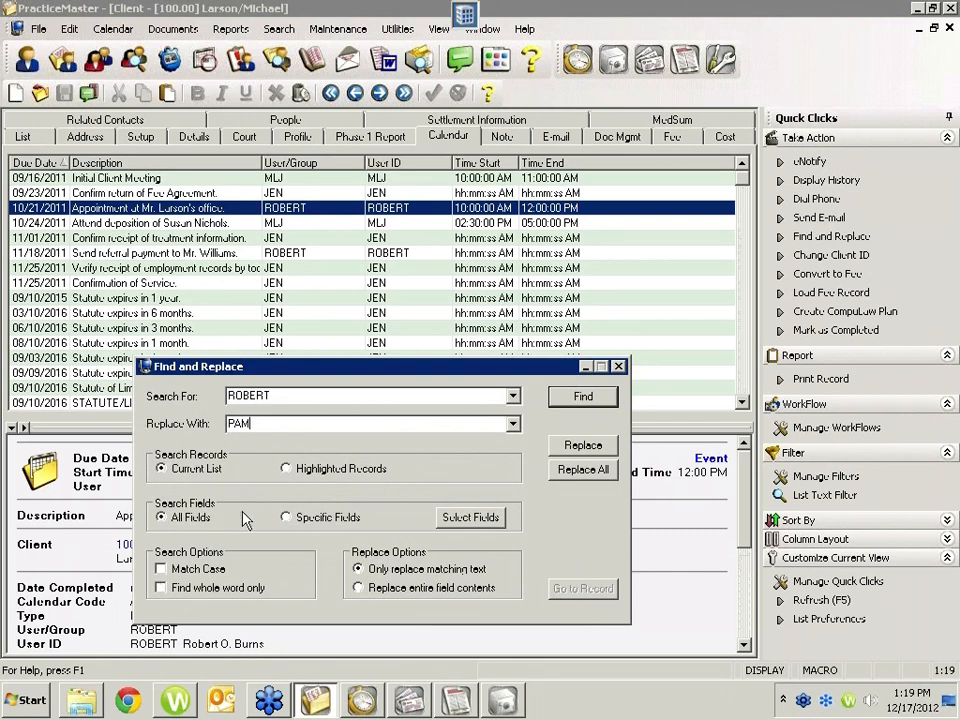
pyautogui.click(287, 518)
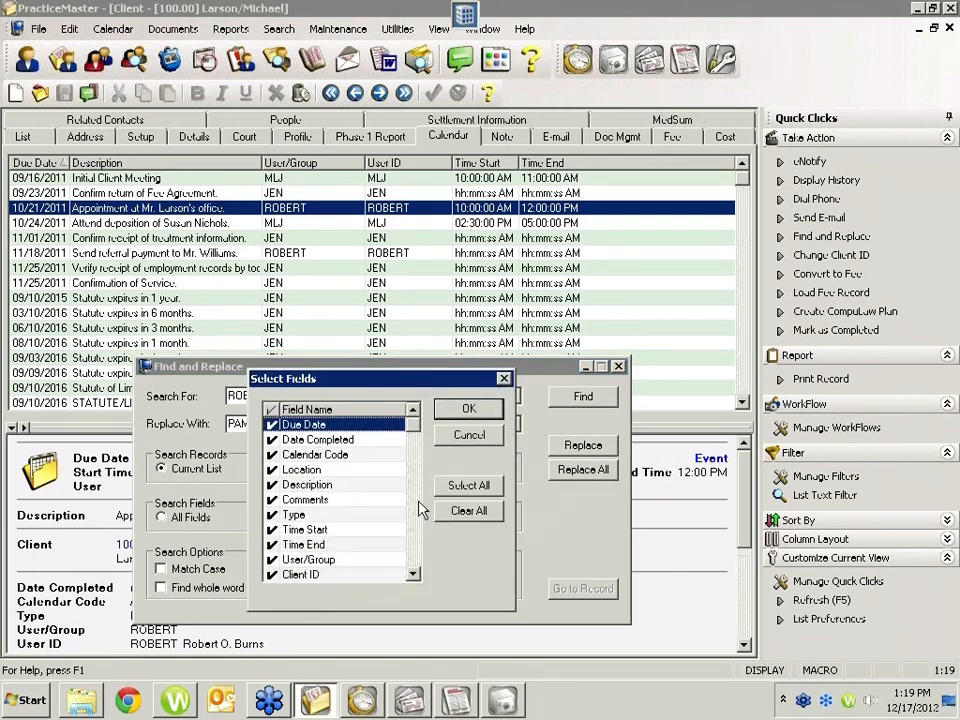
pyautogui.click(458, 512)
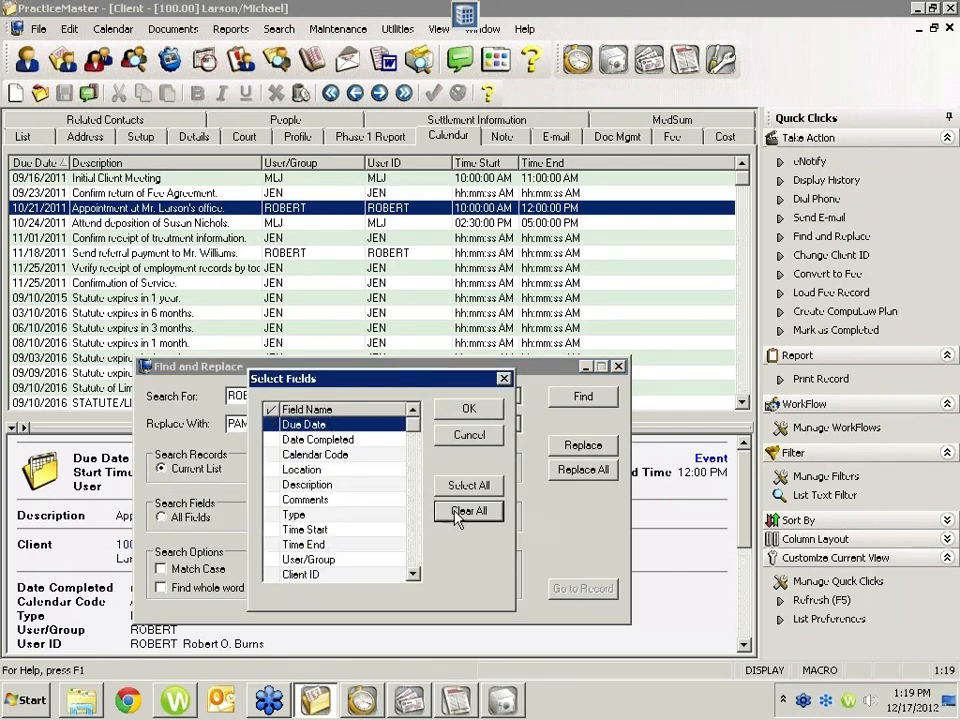
pyautogui.click(285, 560)
pyautogui.click(469, 408)
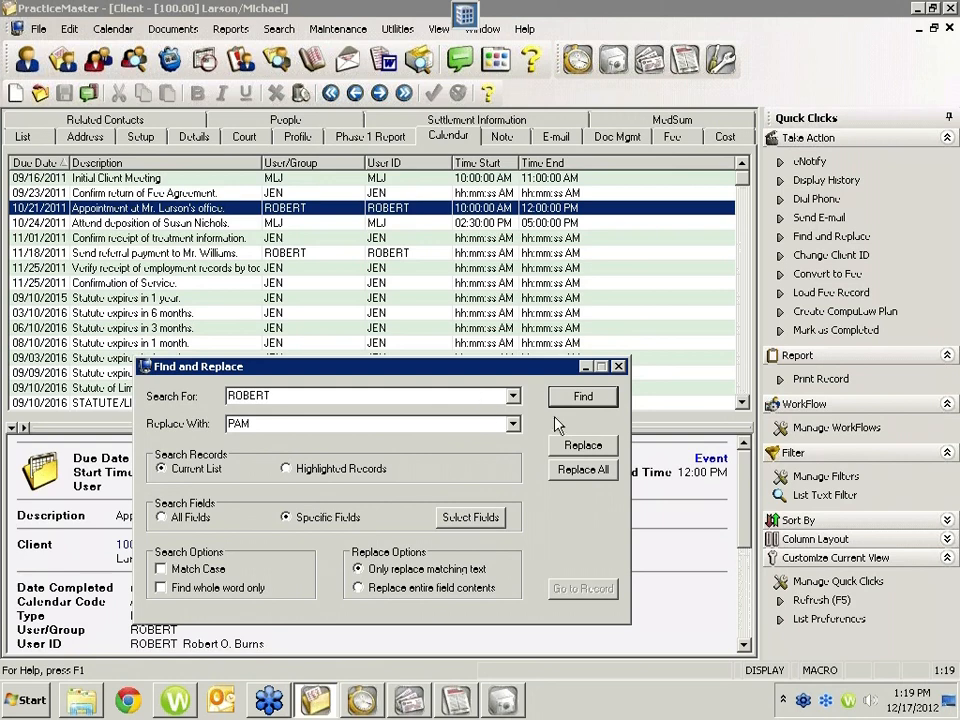
pyautogui.click(576, 472)
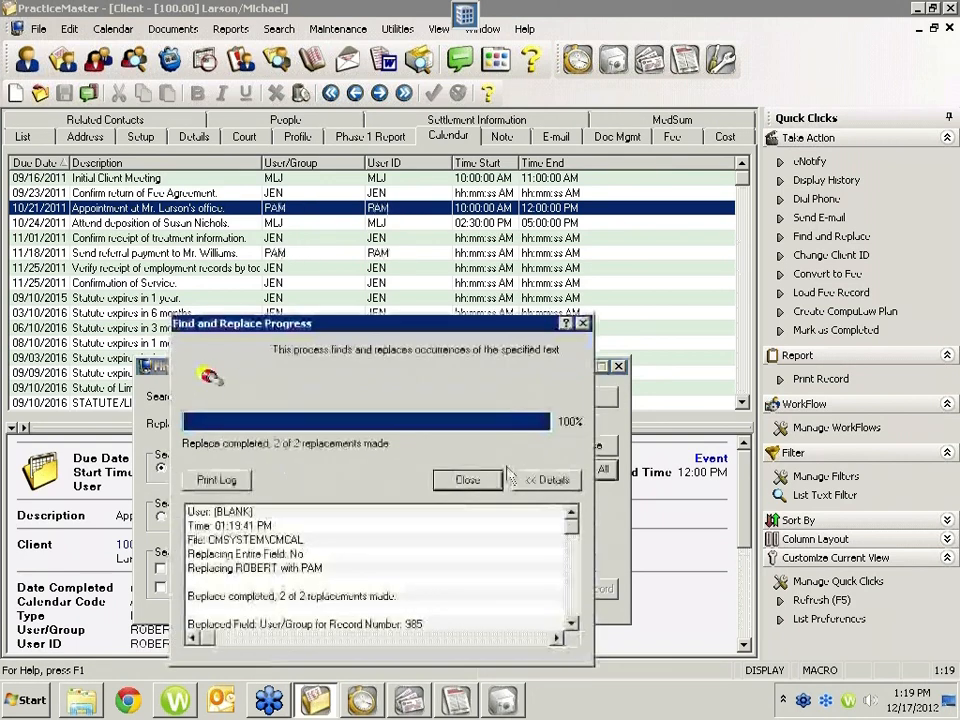
# Step: Close the completed replacement's progress report and the Find and Replace window
pyautogui.click(466, 481)
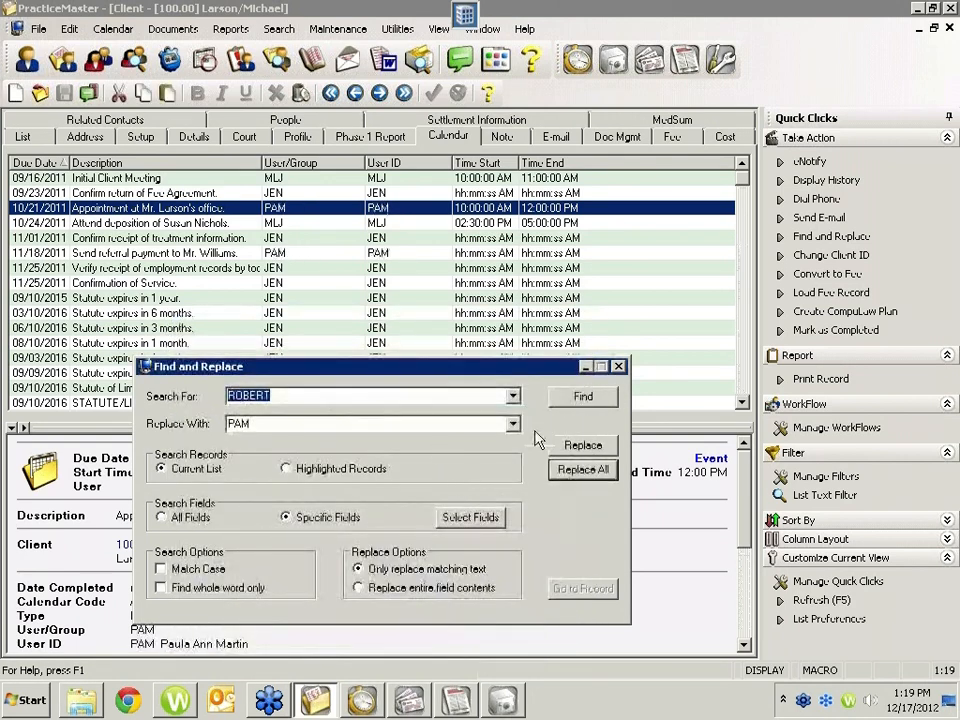
pyautogui.click(618, 366)
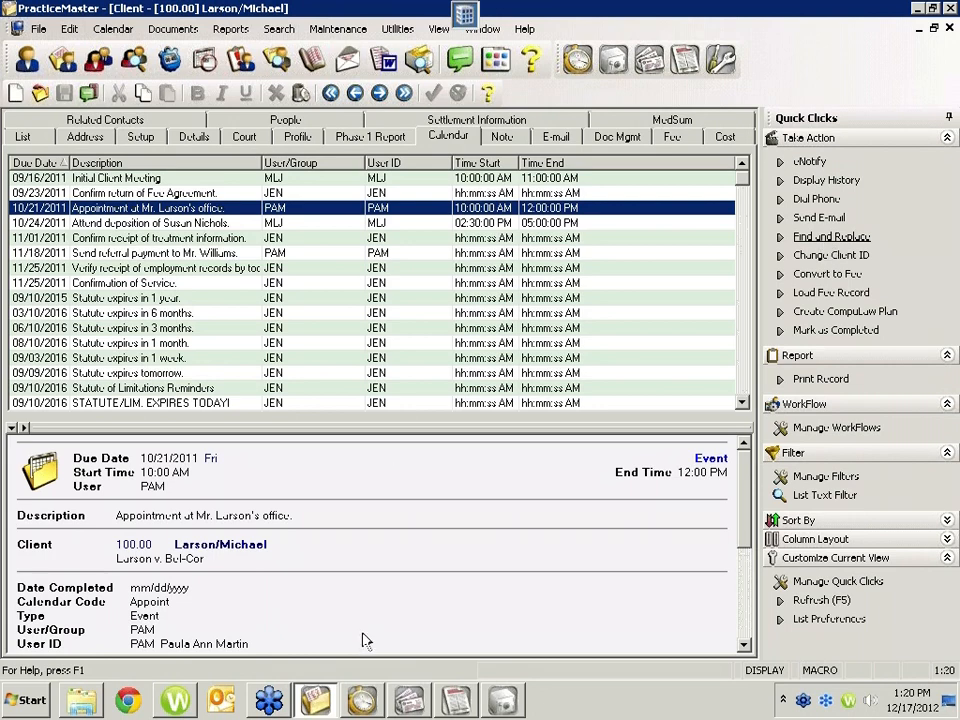
# Step: Switch to APS, start Invoice/Manual Check Entry, and load the Clerk of the District Court's filing fee invoice with reference 2
pyautogui.click(407, 700)
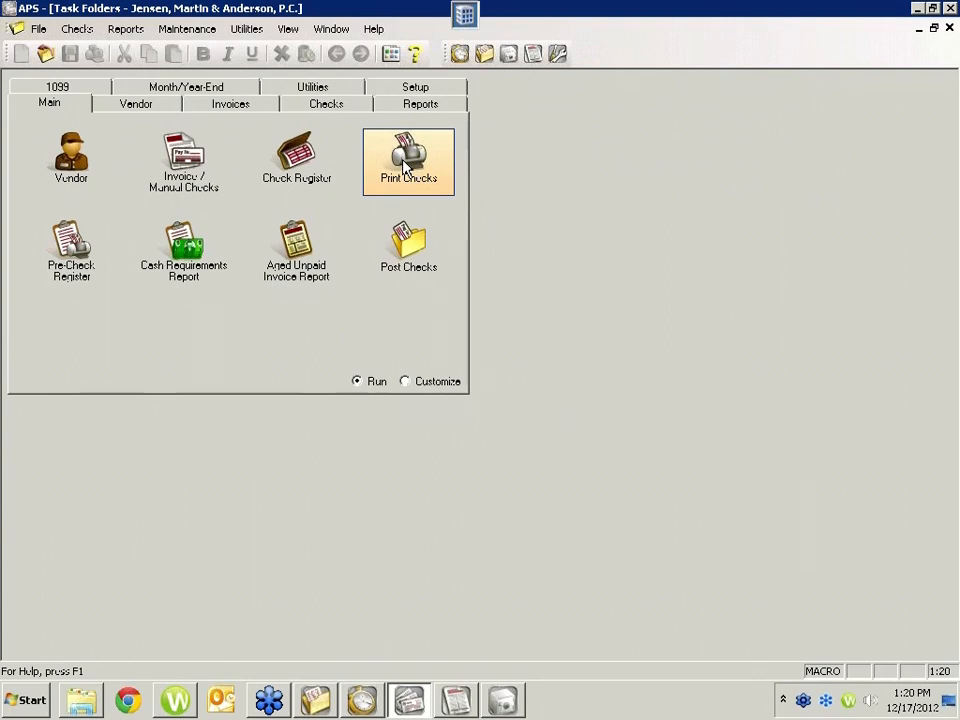
pyautogui.click(193, 170)
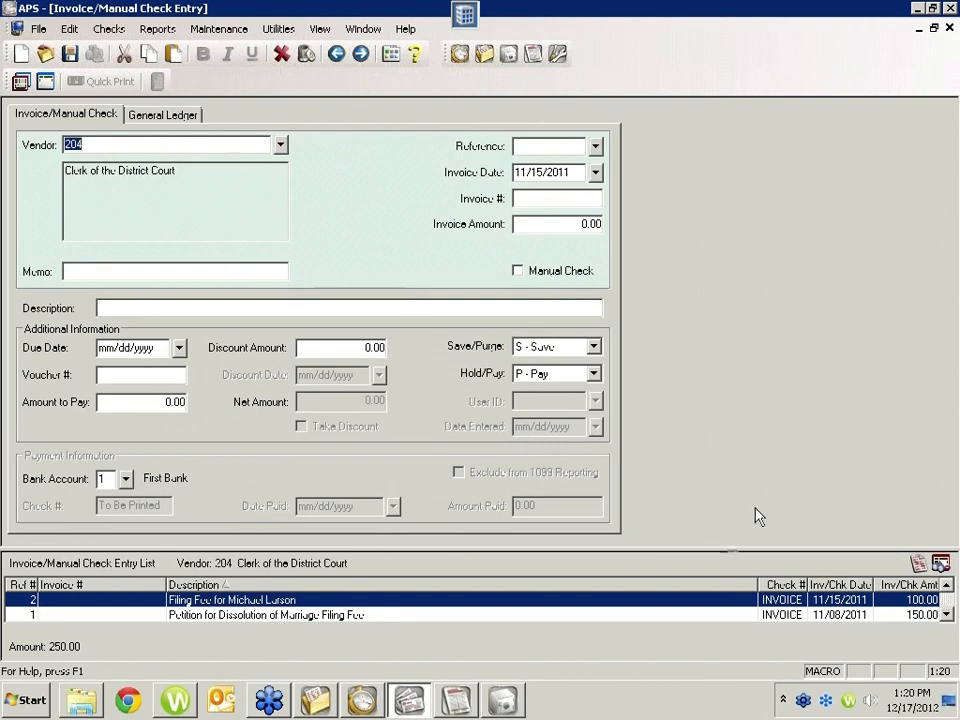
pyautogui.click(229, 602)
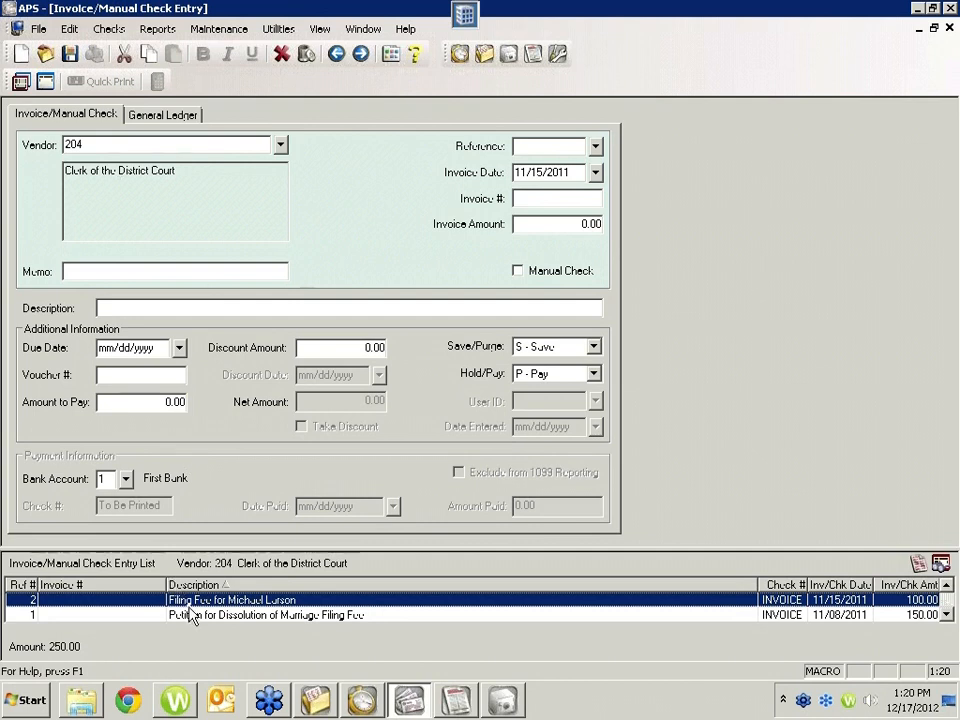
pyautogui.doubleClick(318, 604)
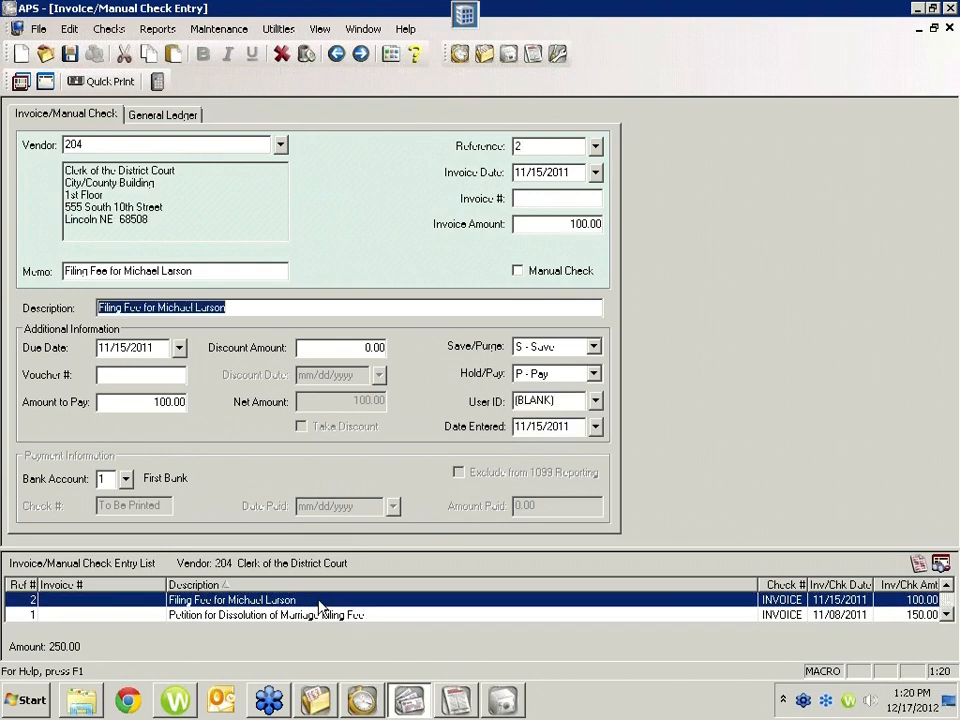
# Step: Start Quick Print for the invoice's check, select the Fax (redirected 2) printer, and close the dialog without printing
pyautogui.click(103, 84)
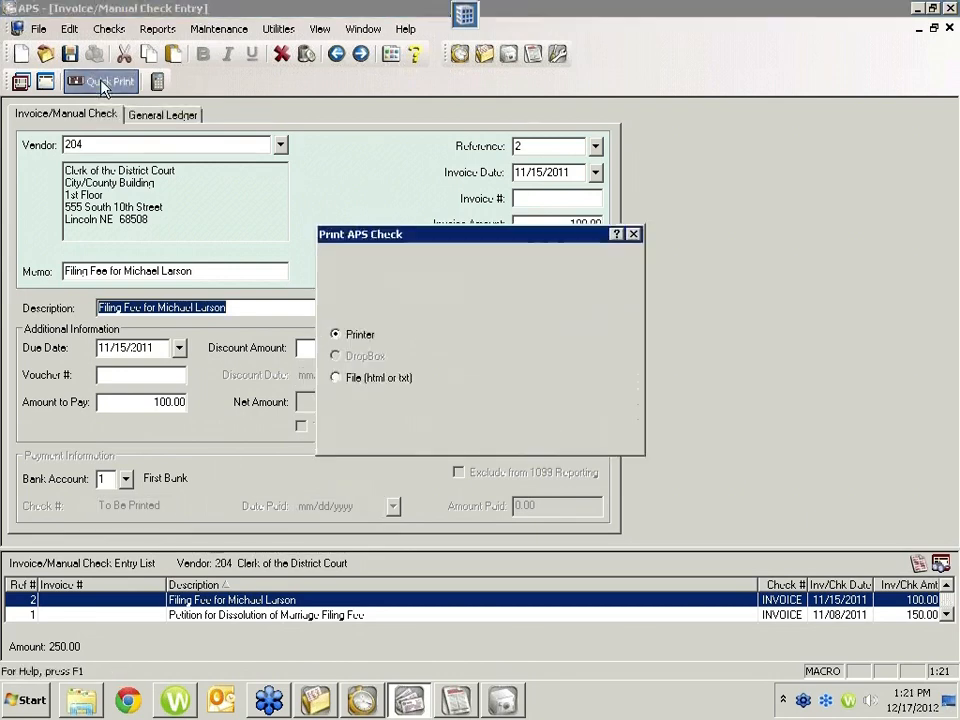
pyautogui.click(550, 280)
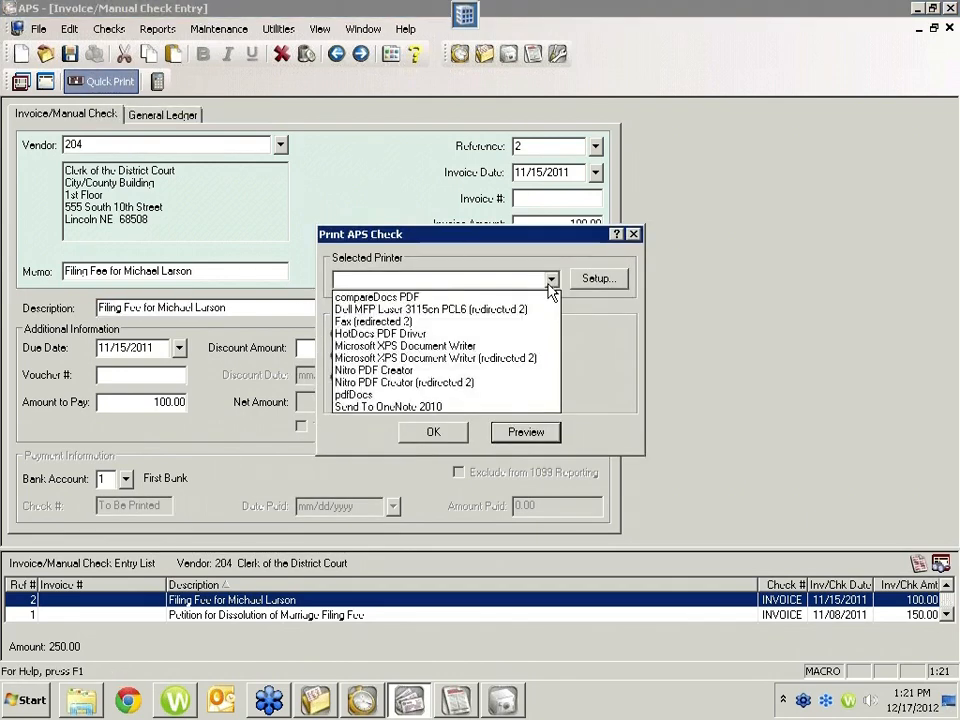
pyautogui.click(381, 322)
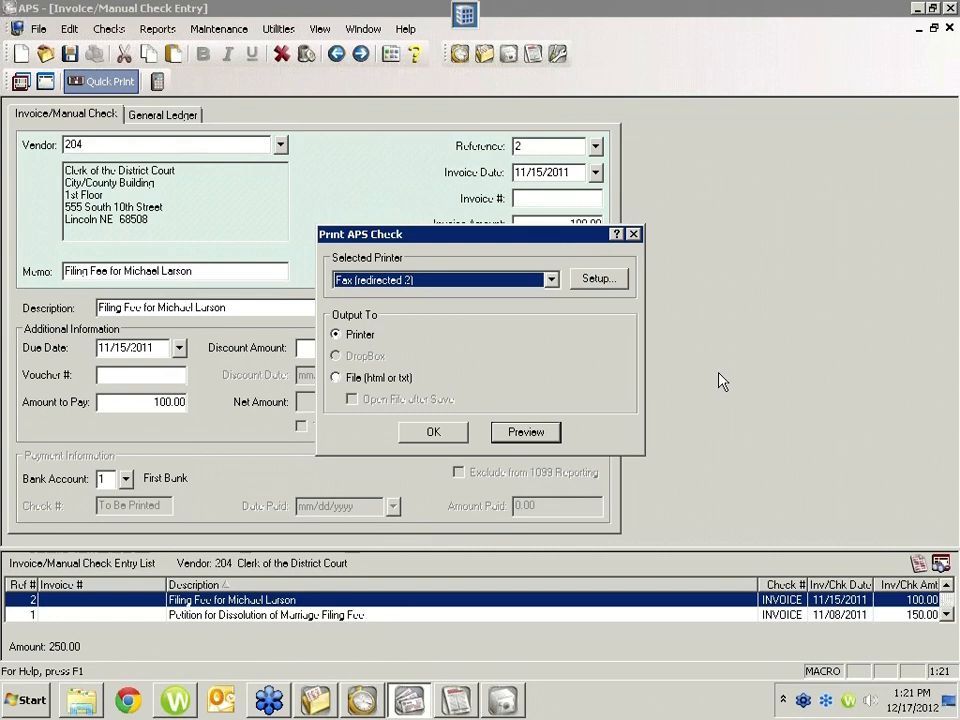
pyautogui.click(633, 234)
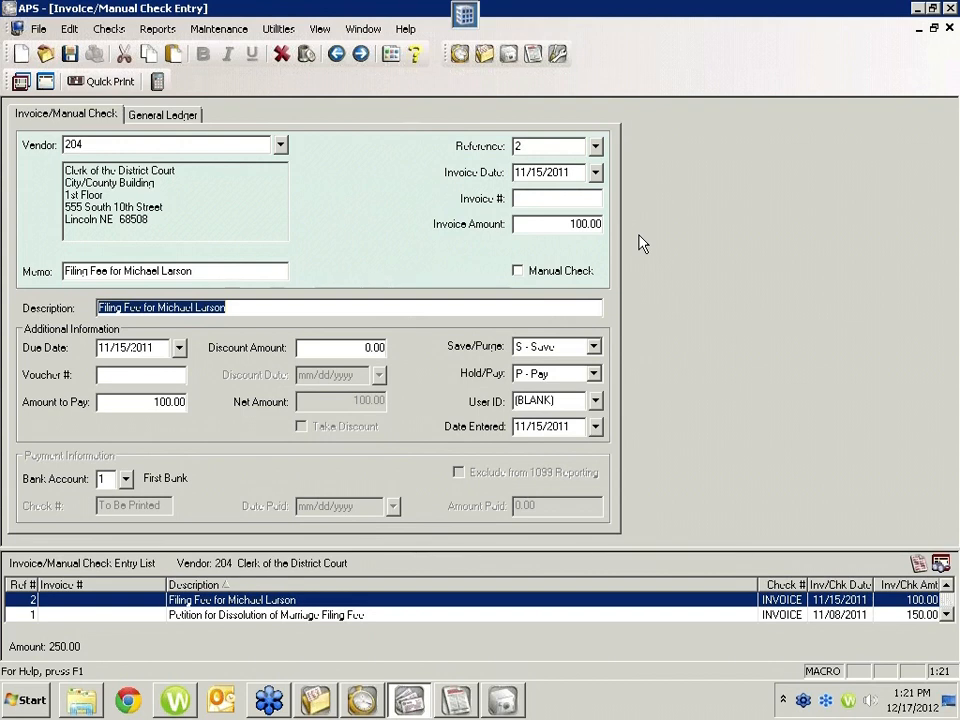
# Step: Switch to PracticeMaster, bring up Find and Replace for the client's calendar records, and close it along with the client record
pyautogui.click(332, 704)
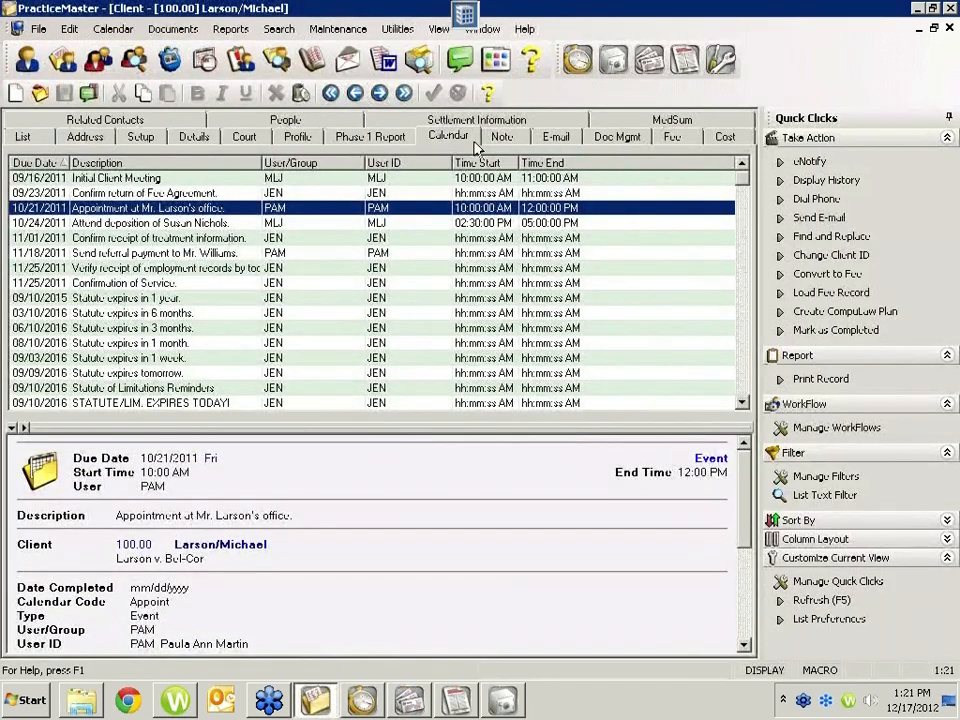
pyautogui.hotkey('ctrl', 'f')
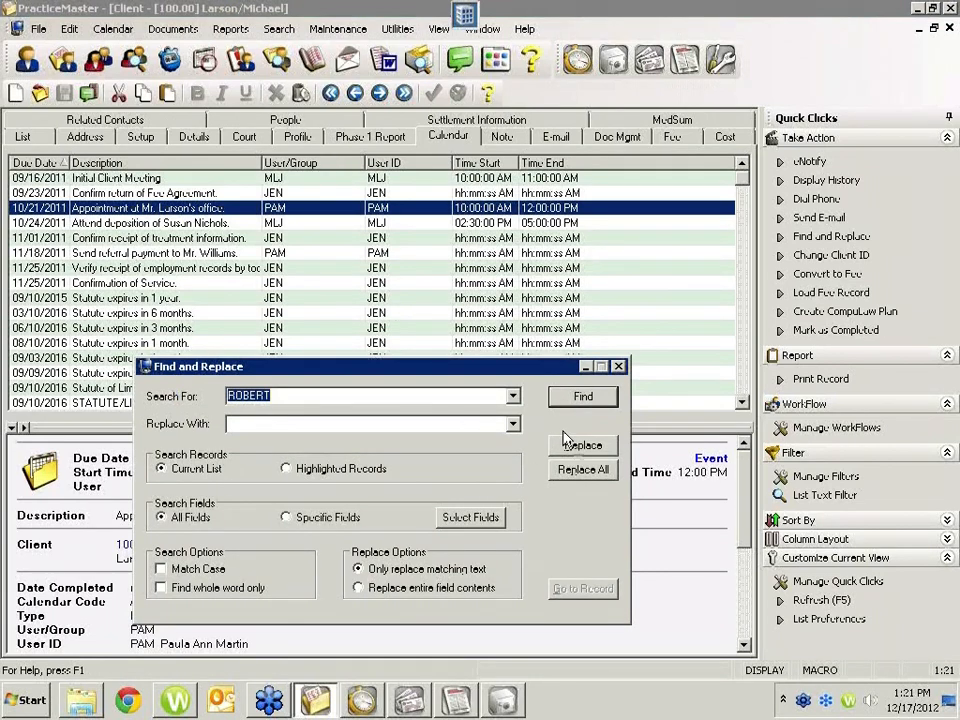
pyautogui.click(949, 28)
pyautogui.click(949, 28)
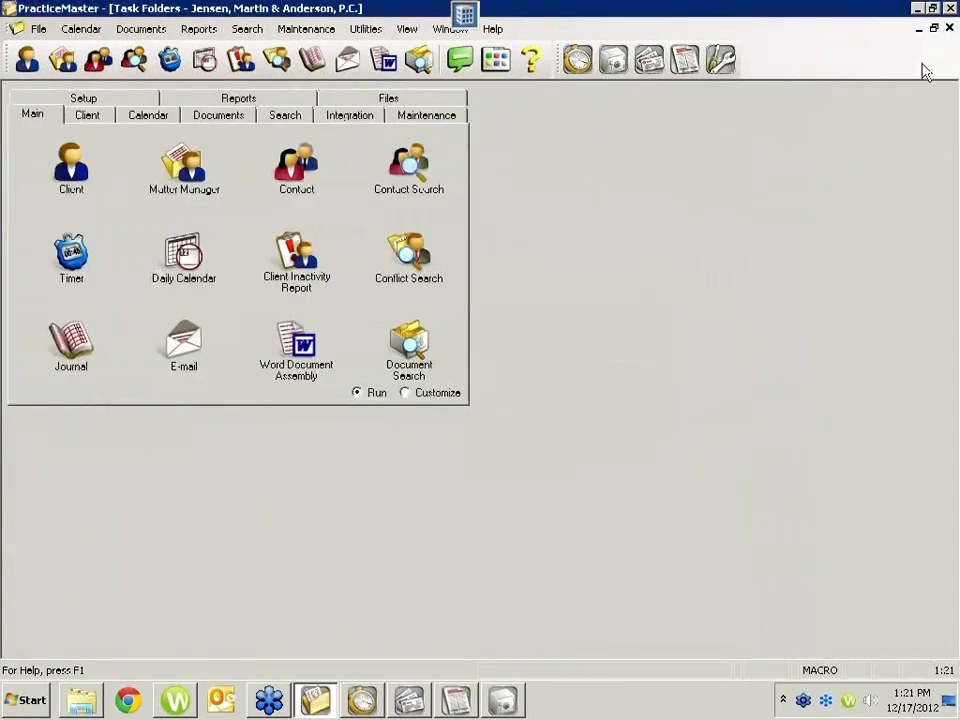
# Step: Open the Calendar File, browse its full record list, bring up Find and Replace for it, and close everything without replacing
pyautogui.click(80, 30)
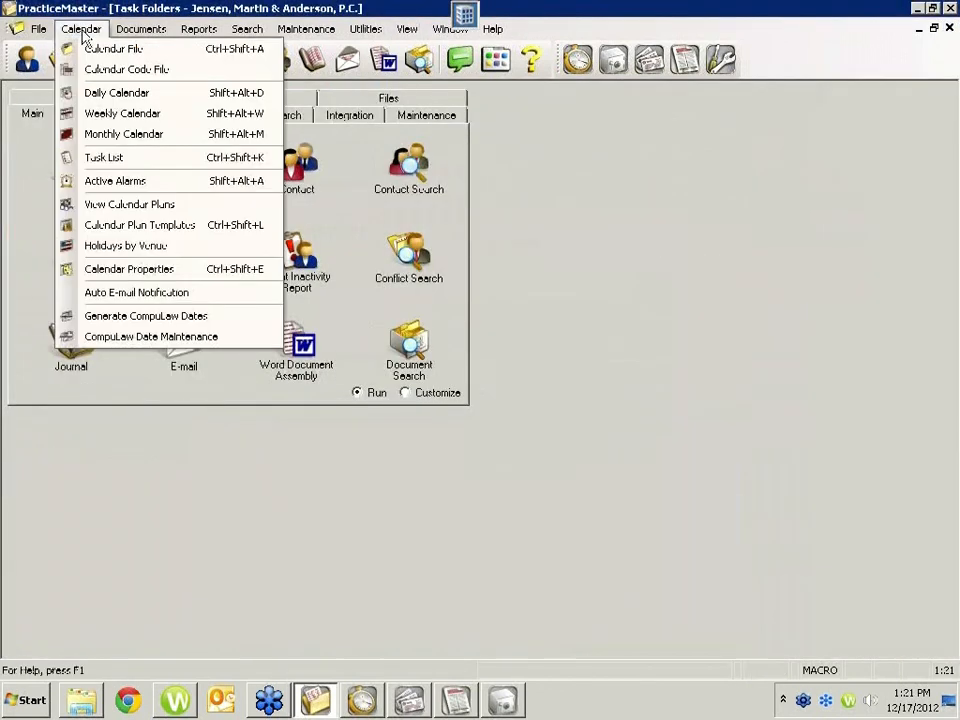
pyautogui.click(110, 48)
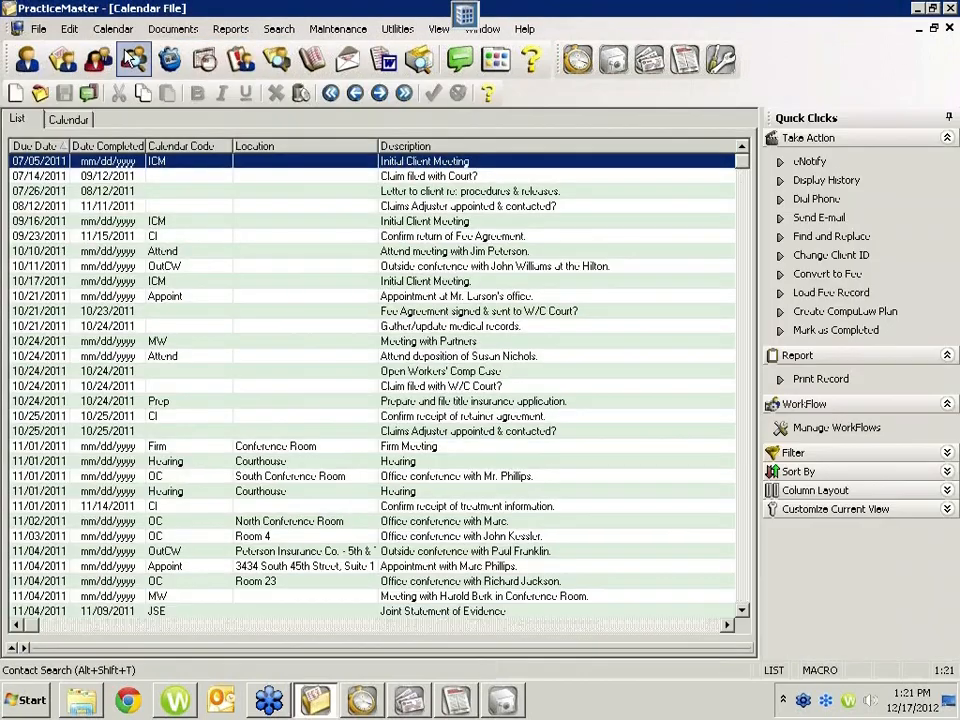
pyautogui.click(744, 594)
pyautogui.click(744, 579)
pyautogui.click(748, 193)
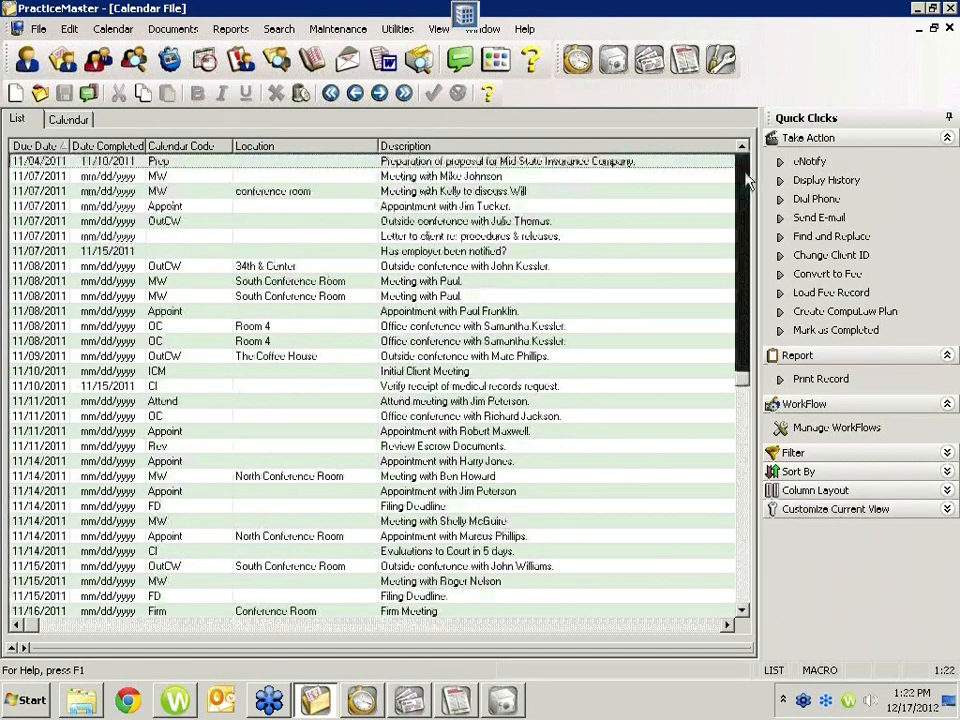
pyautogui.click(748, 193)
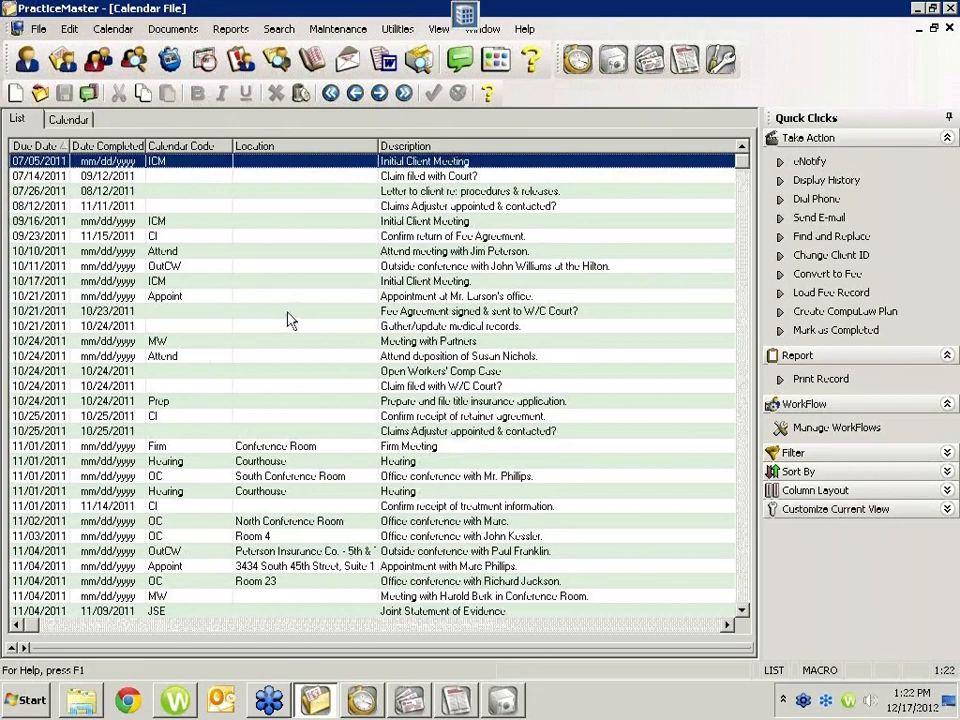
pyautogui.hotkey('ctrl', 'f')
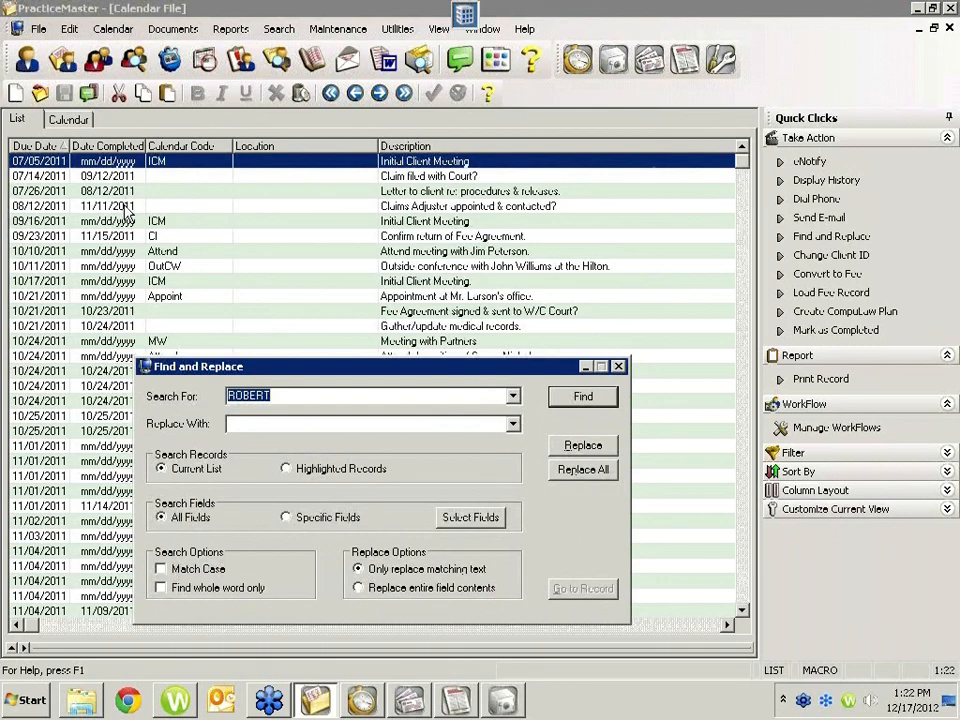
pyautogui.click(949, 29)
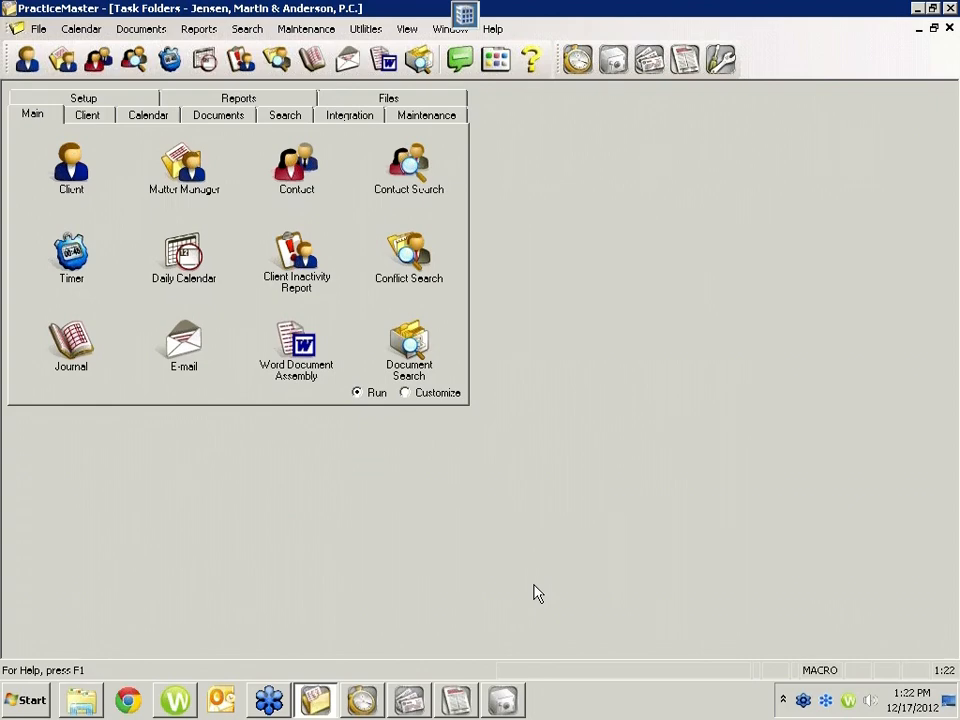
# Step: Switch to Tabs3 and close the Pre-Update Statements Report preview and its options without rerunning the report
pyautogui.click(363, 701)
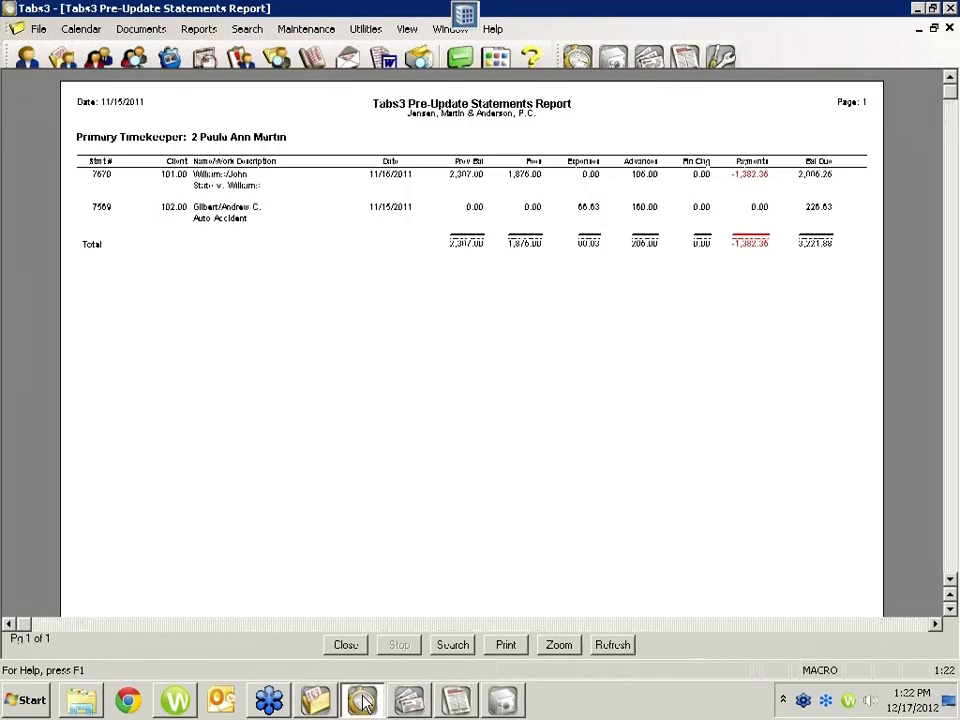
pyautogui.click(949, 28)
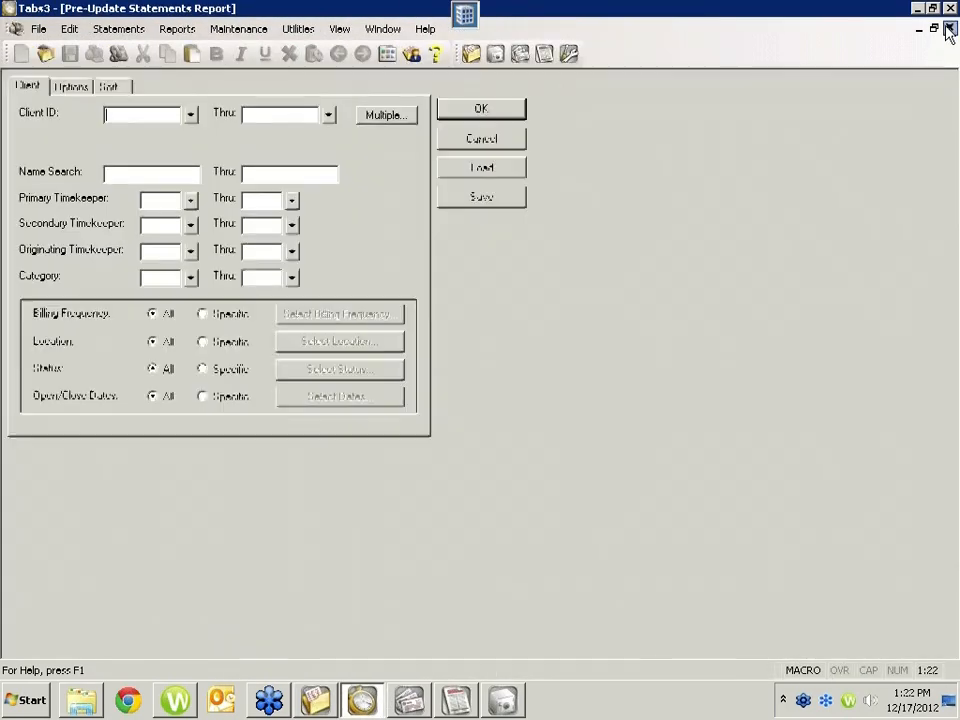
pyautogui.click(510, 148)
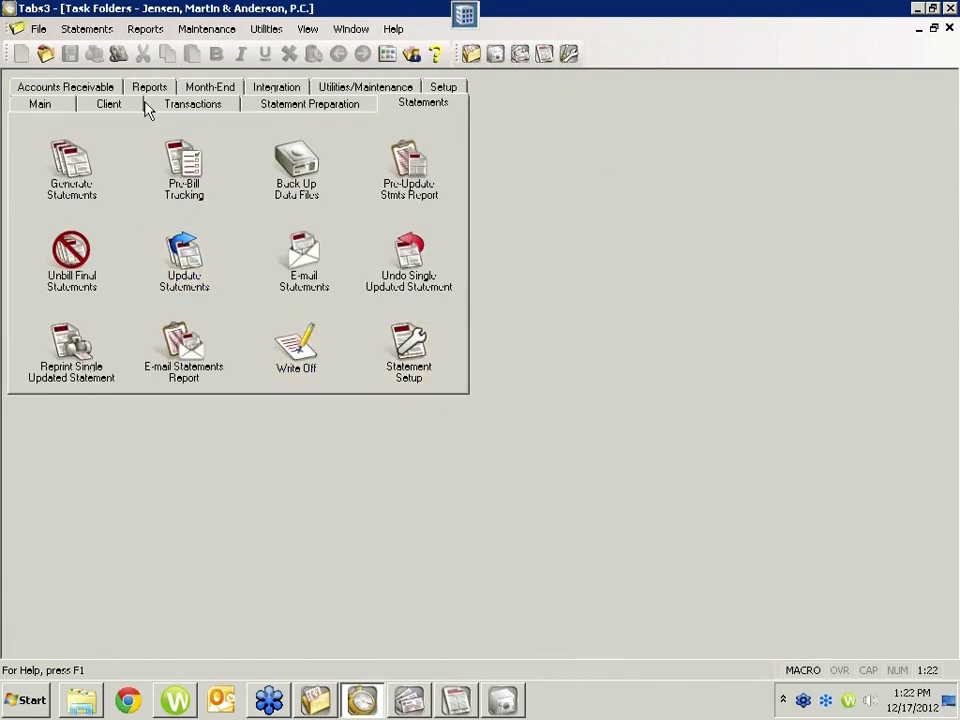
# Step: Open the Fee Rate Table from the rate settings of the Larson v. Bel-Cor client in Client Information
pyautogui.click(50, 106)
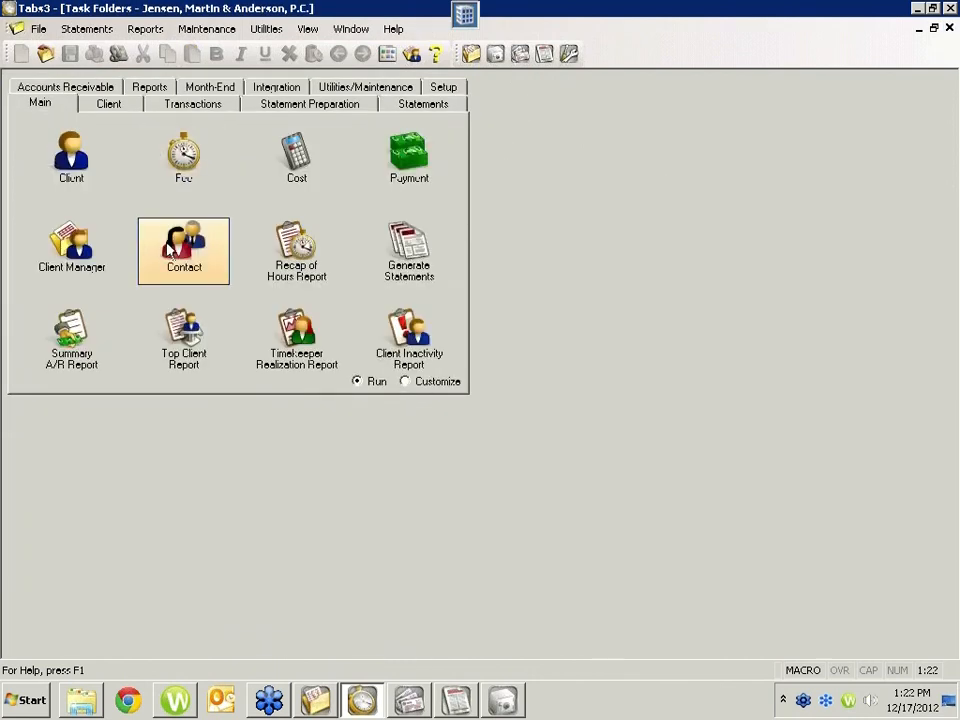
pyautogui.click(79, 176)
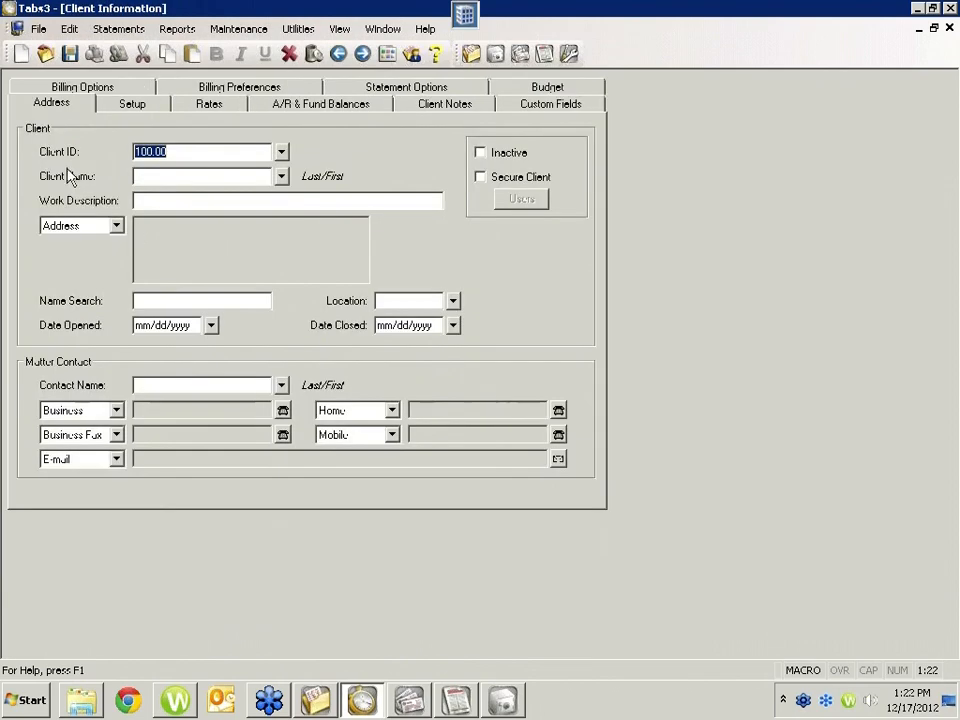
pyautogui.click(212, 106)
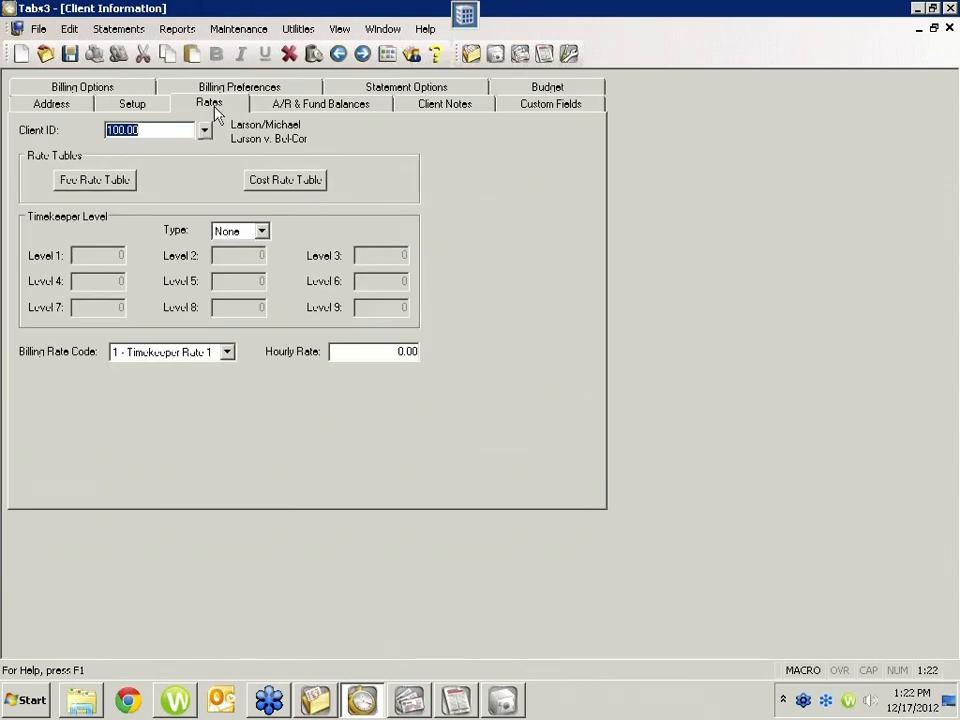
pyautogui.click(112, 184)
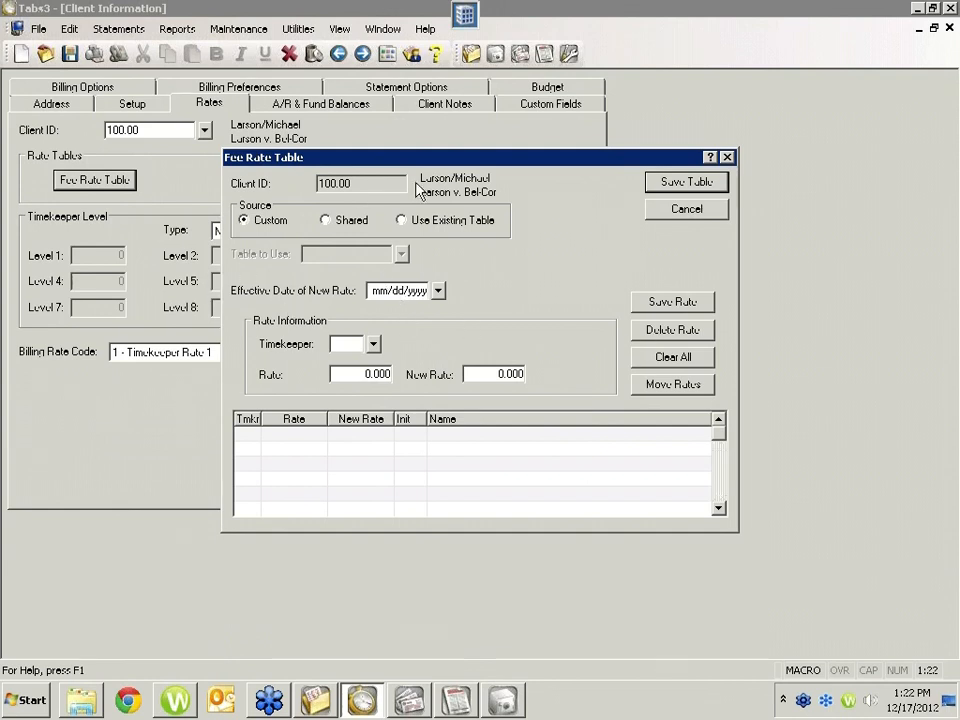
# Step: Add timekeeper 3 to the custom Fee Rate Table with a rate of 120
pyautogui.click(373, 343)
pyautogui.doubleClick(393, 376)
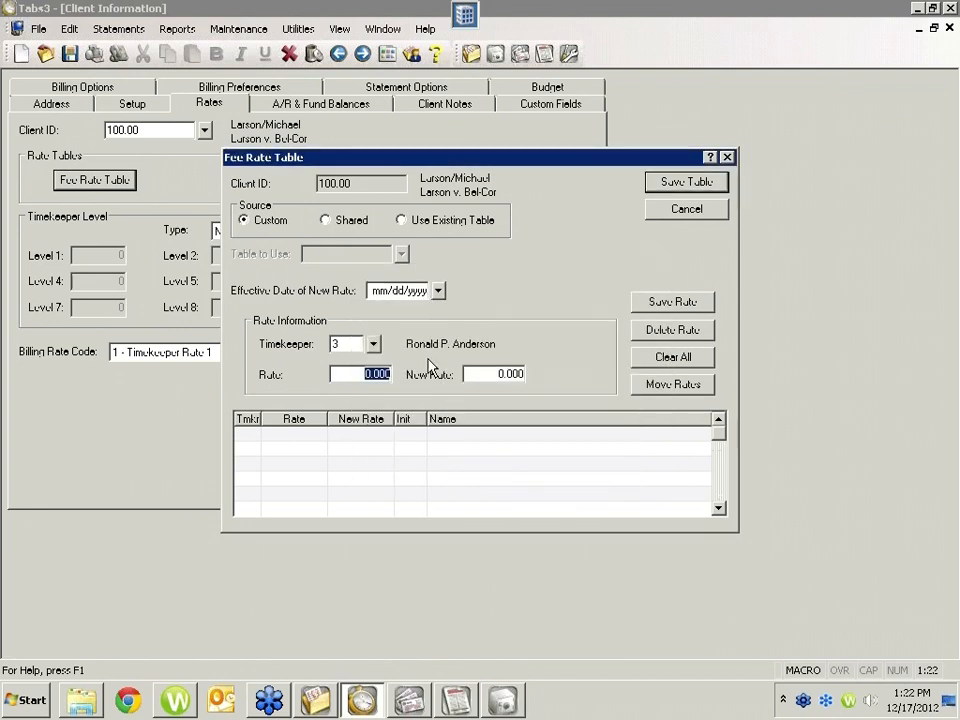
pyautogui.write('13')
pyautogui.click(681, 304)
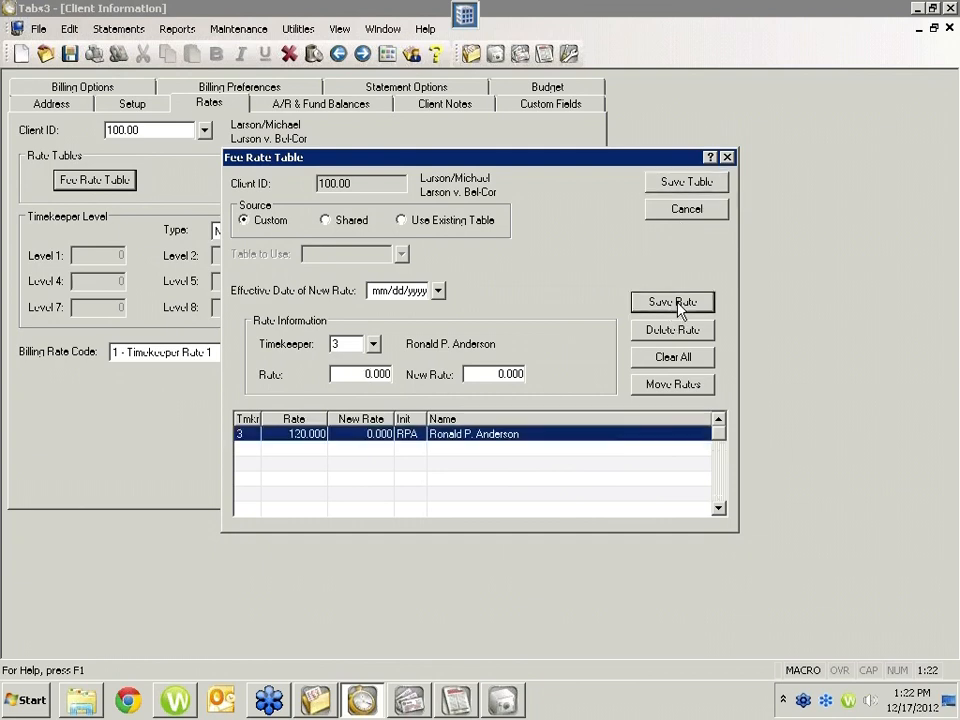
# Step: Add timekeeper 5 to the custom Fee Rate Table with a rate of 350
pyautogui.click(373, 344)
pyautogui.doubleClick(463, 403)
pyautogui.press('Tab')
pyautogui.write('3')
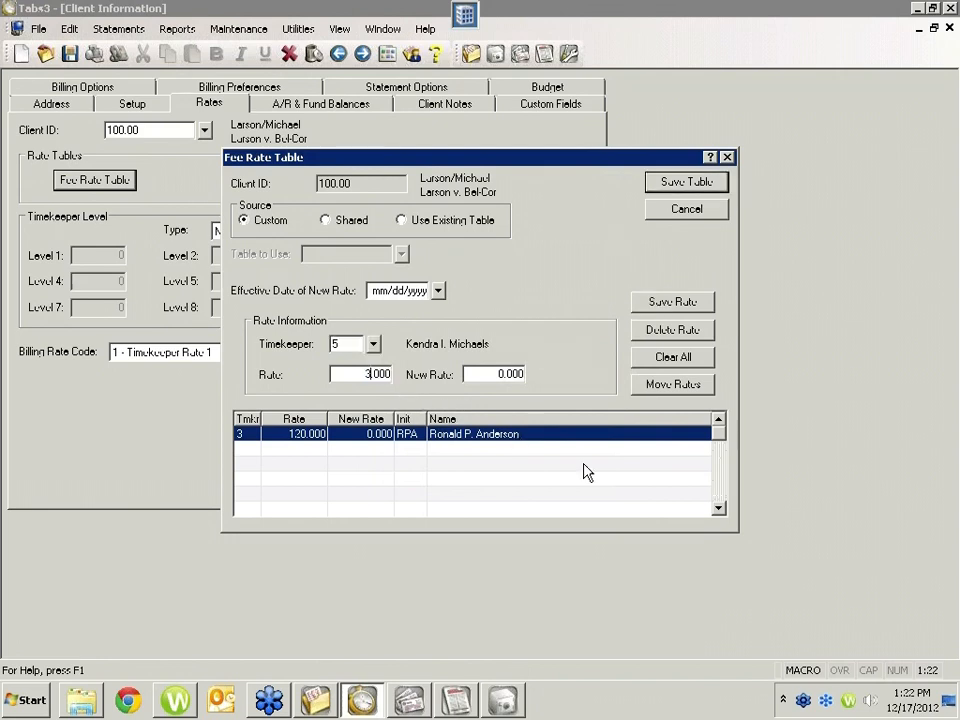
pyautogui.write('50')
pyautogui.click(682, 304)
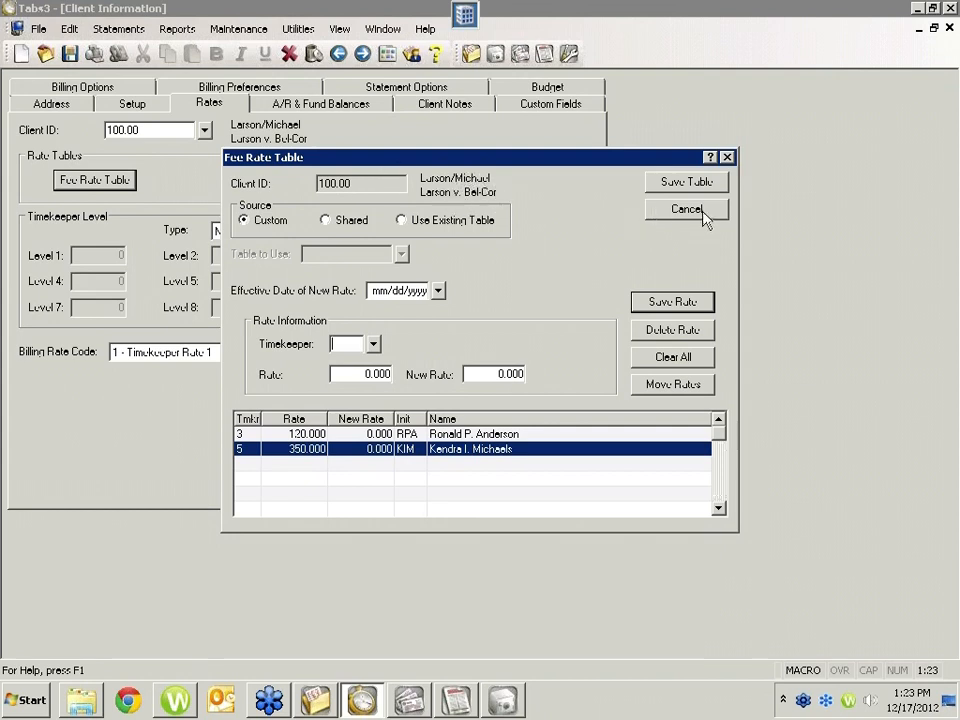
# Step: Close the custom Fee Rate Table and save its changes
pyautogui.moveTo(660, 163); pyautogui.dragTo(679, 192)
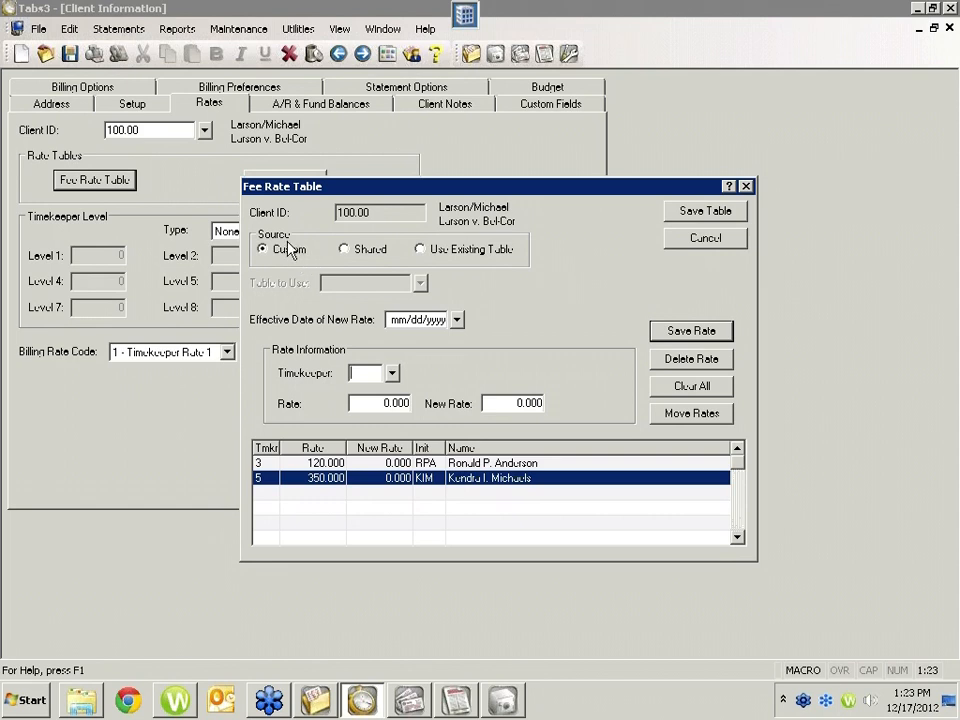
pyautogui.click(386, 213)
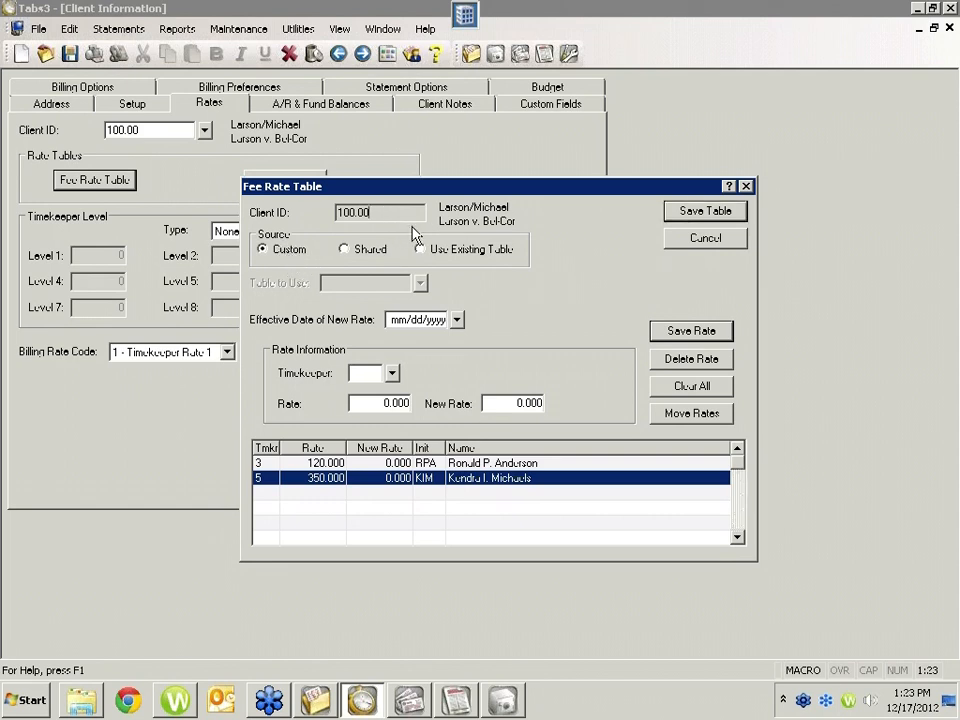
pyautogui.click(700, 240)
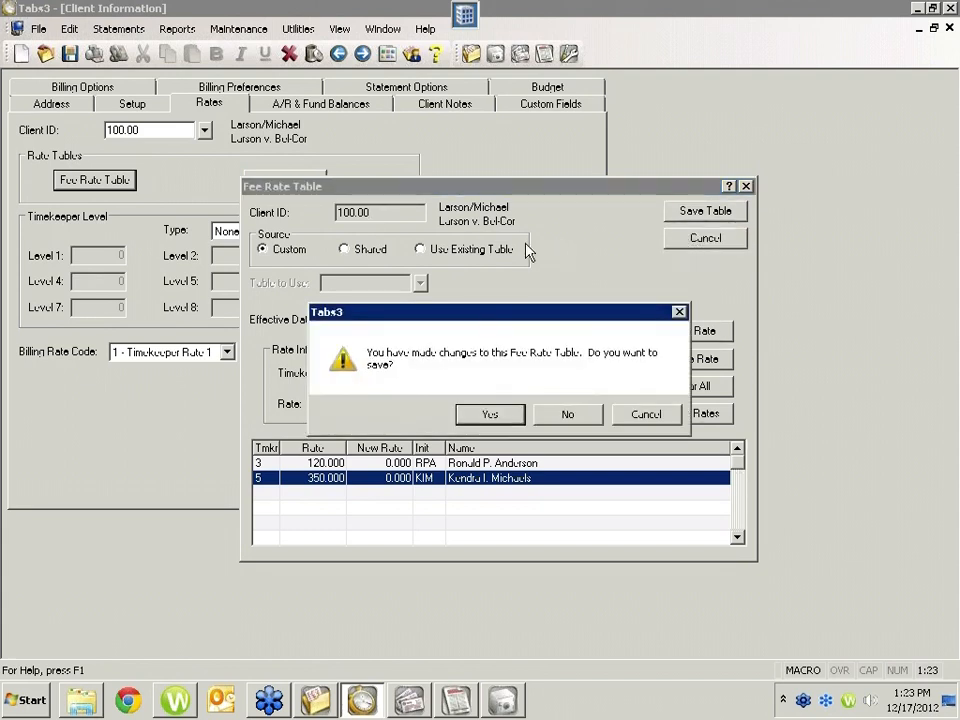
pyautogui.click(506, 418)
# Step: Switch Client Information from the Larson v. Bel-Cor client to the State v. Williams client, saving the changed data
pyautogui.click(204, 130)
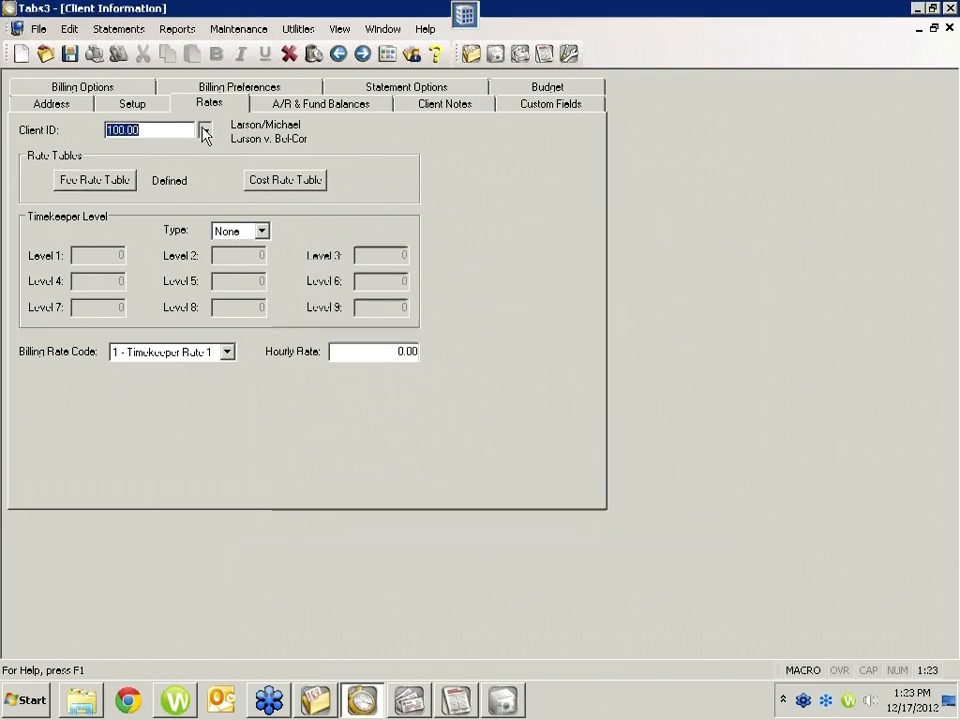
pyautogui.doubleClick(389, 352)
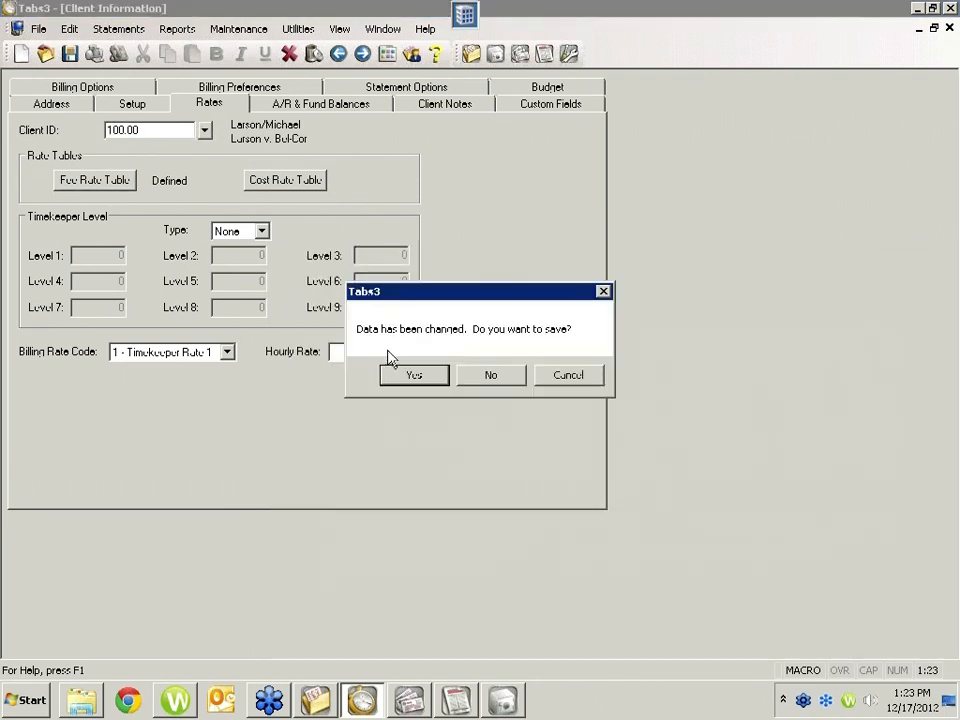
pyautogui.click(427, 376)
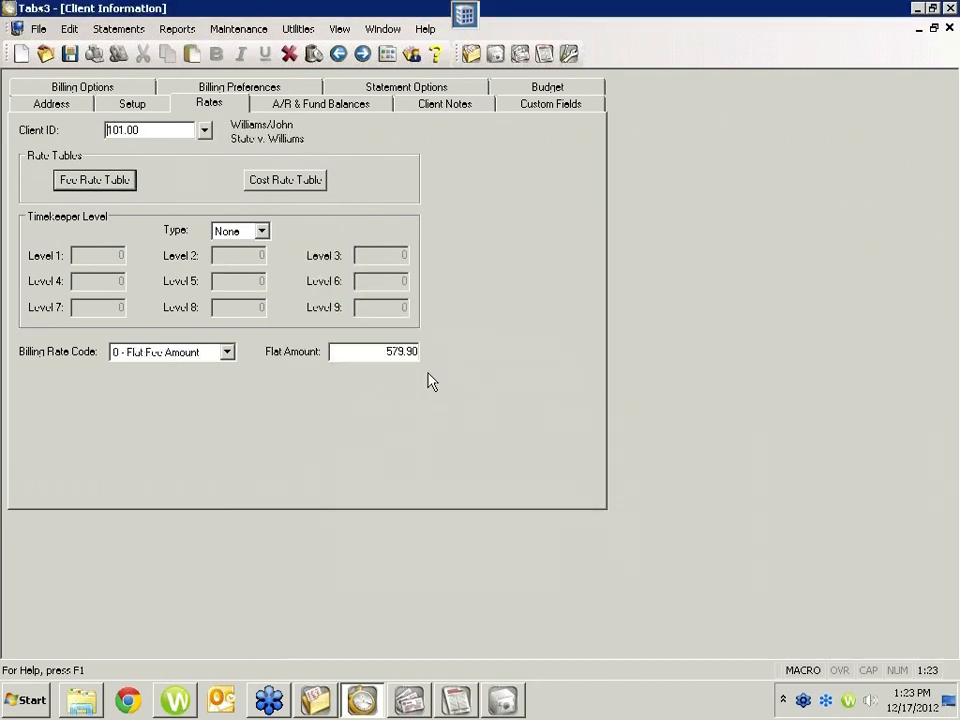
# Step: Set the State v. Williams client's Fee Rate Table to Shared, using the Larson v. Bel-Cor client's table, and save the table
pyautogui.click(110, 190)
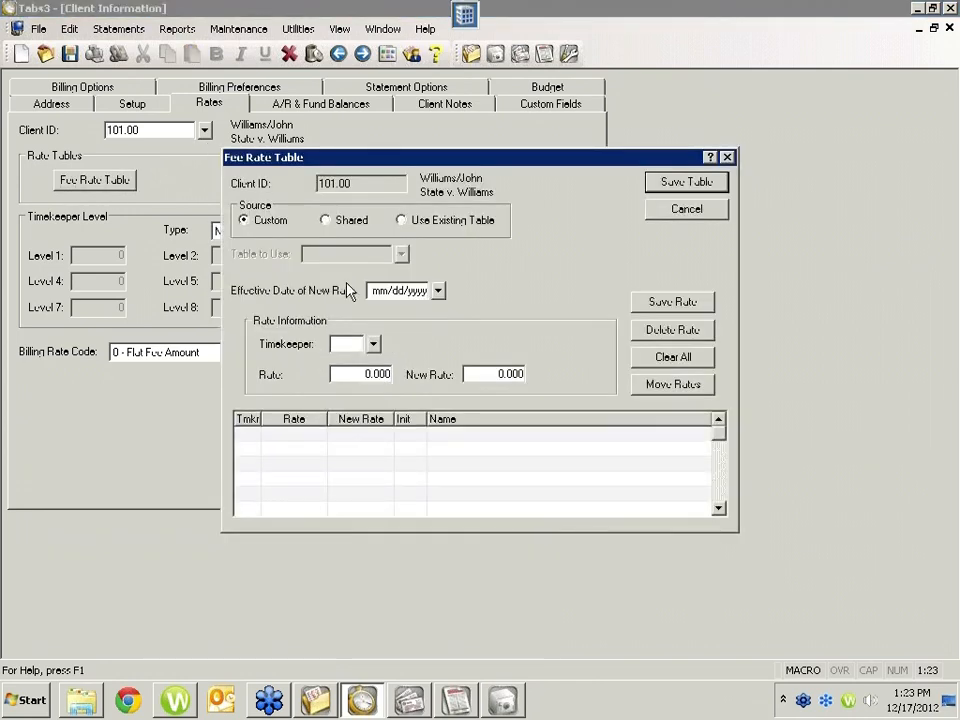
pyautogui.click(347, 221)
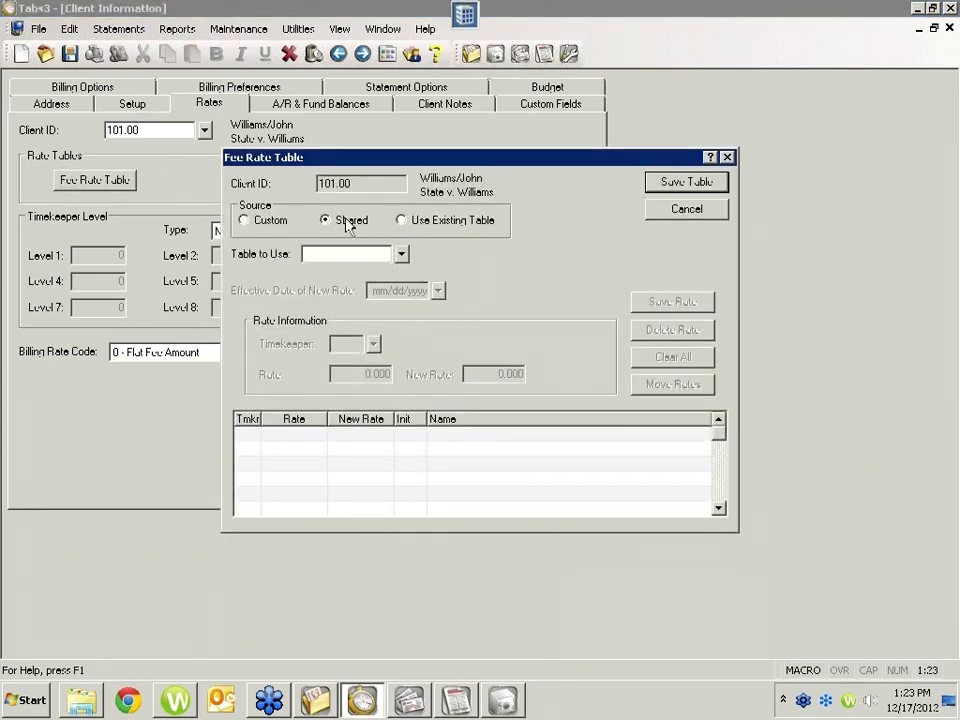
pyautogui.click(380, 253)
pyautogui.write('100')
pyautogui.press('Tab')
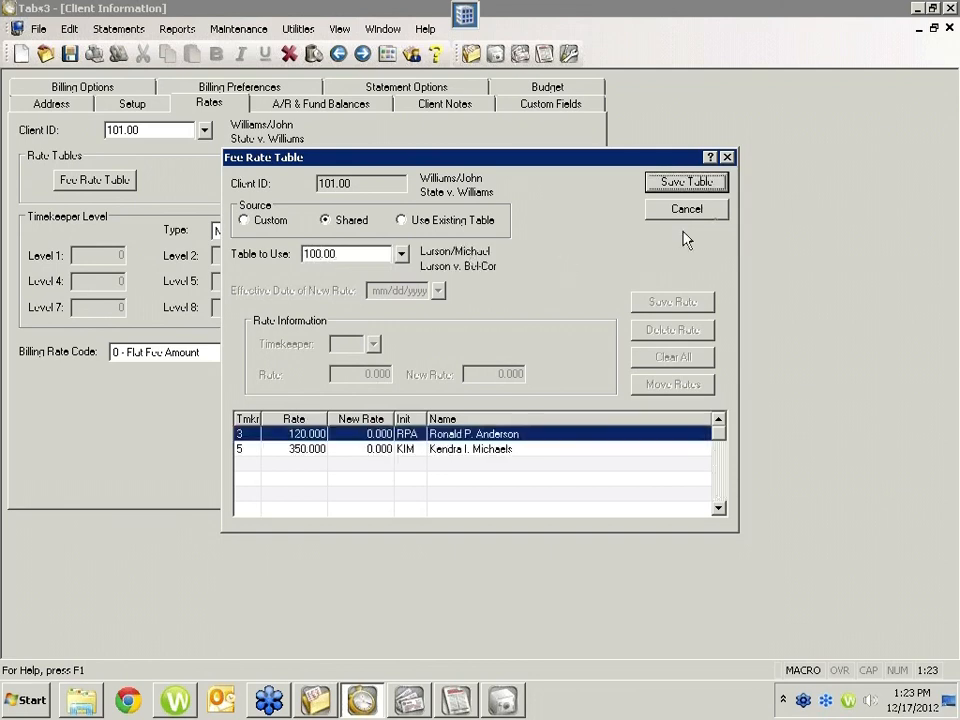
pyautogui.click(684, 183)
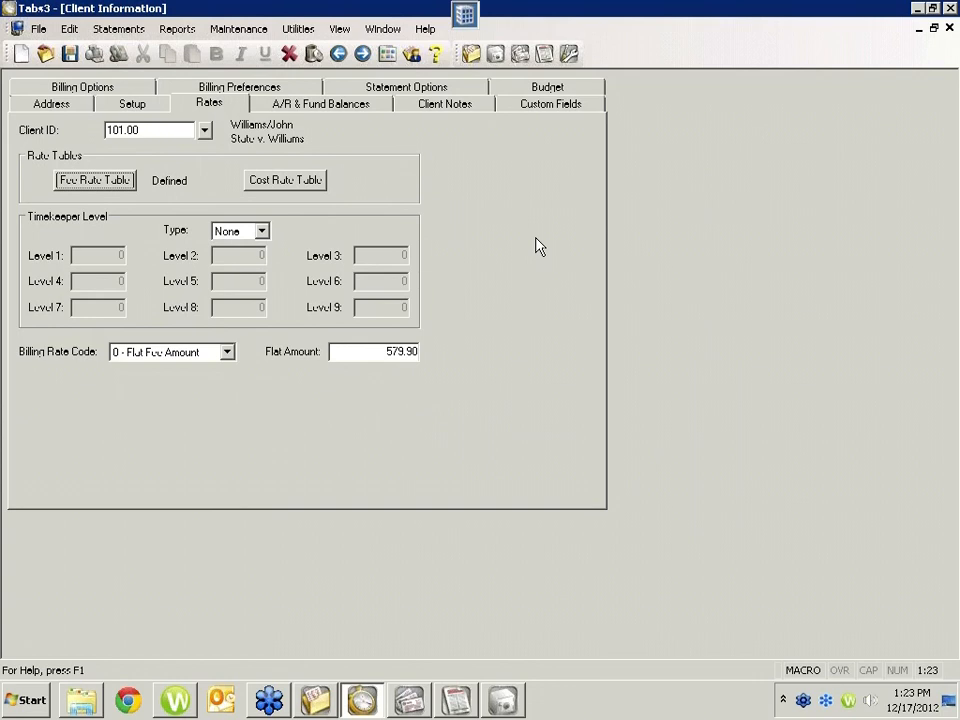
pyautogui.click(205, 131)
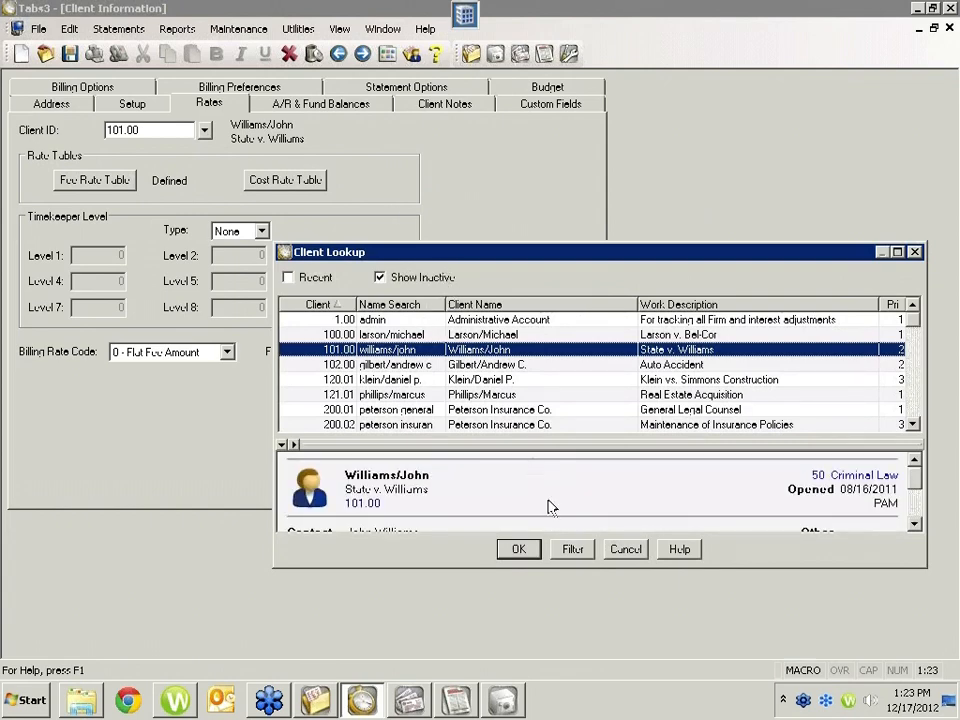
pyautogui.click(610, 546)
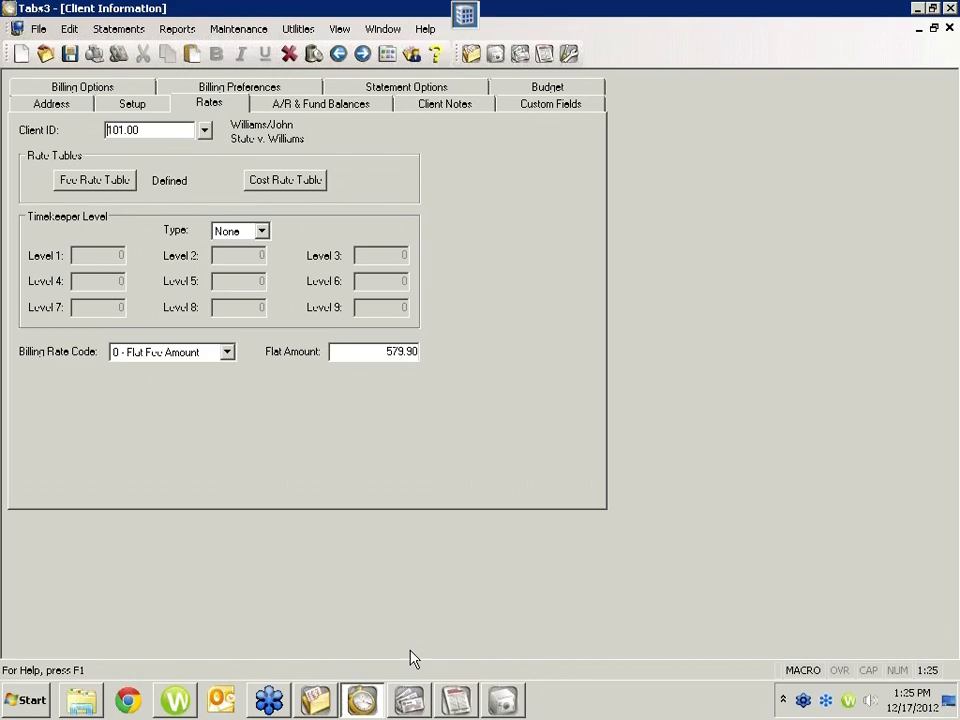
# Step: Switch to APS and close the Invoice/Manual Check Entry and Invoice Verification List windows
pyautogui.click(410, 698)
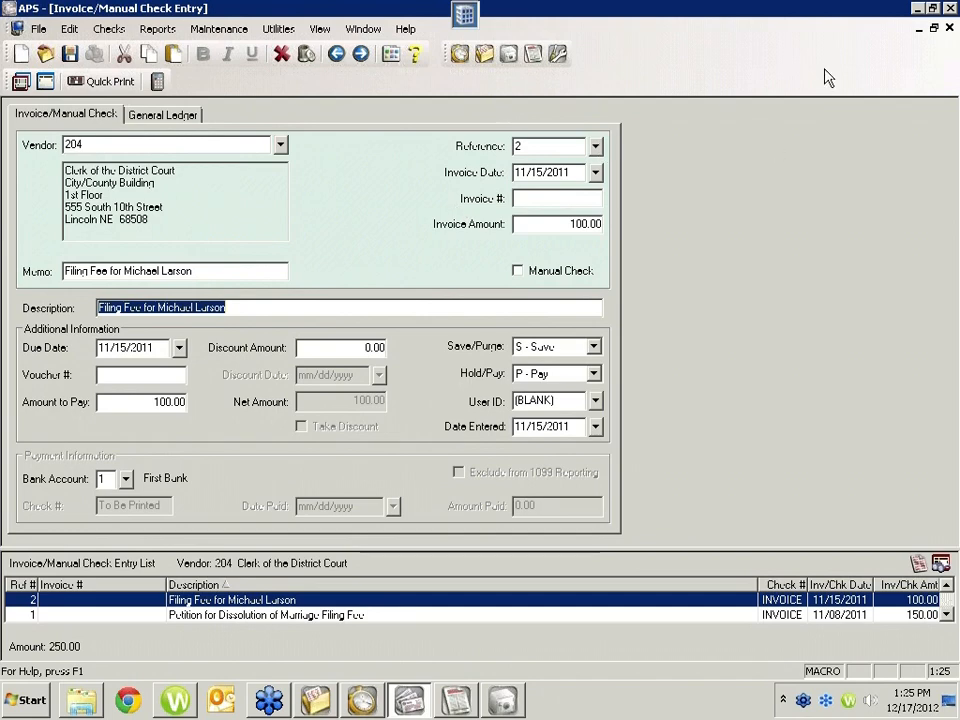
pyautogui.click(949, 28)
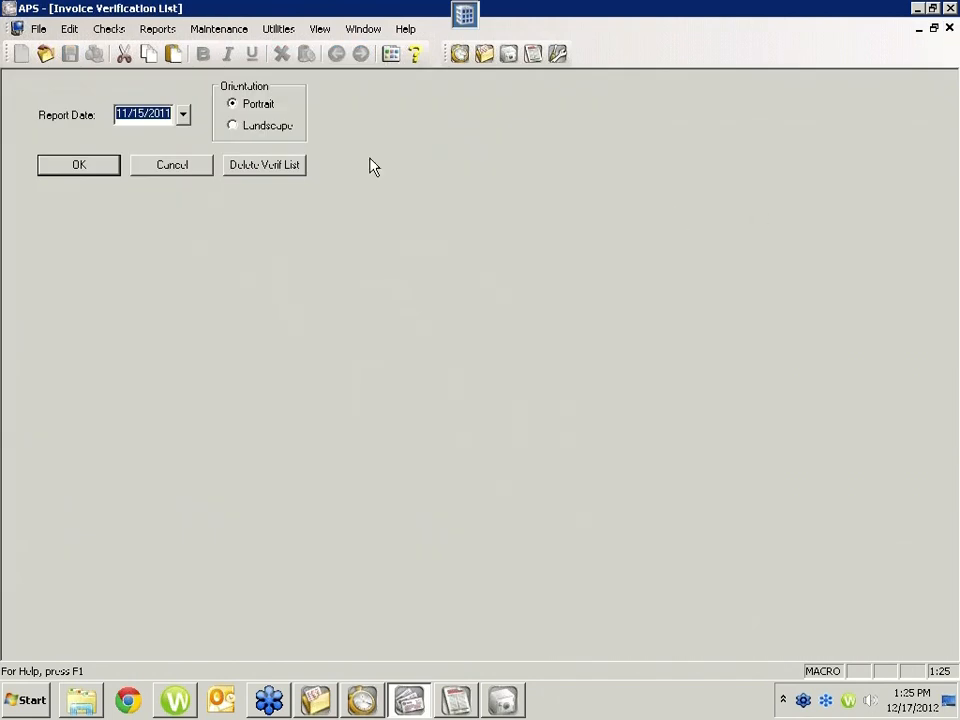
pyautogui.click(191, 168)
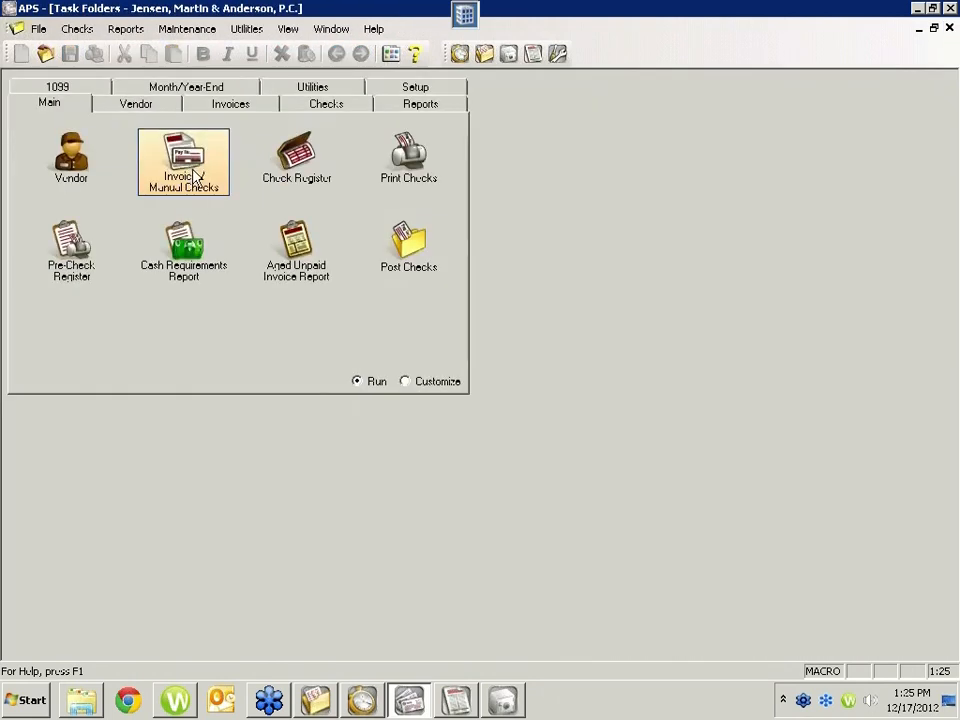
# Step: Preview the summary Cash Requirements Report for invoices due through 11/15/2011, and close the preview
pyautogui.click(171, 279)
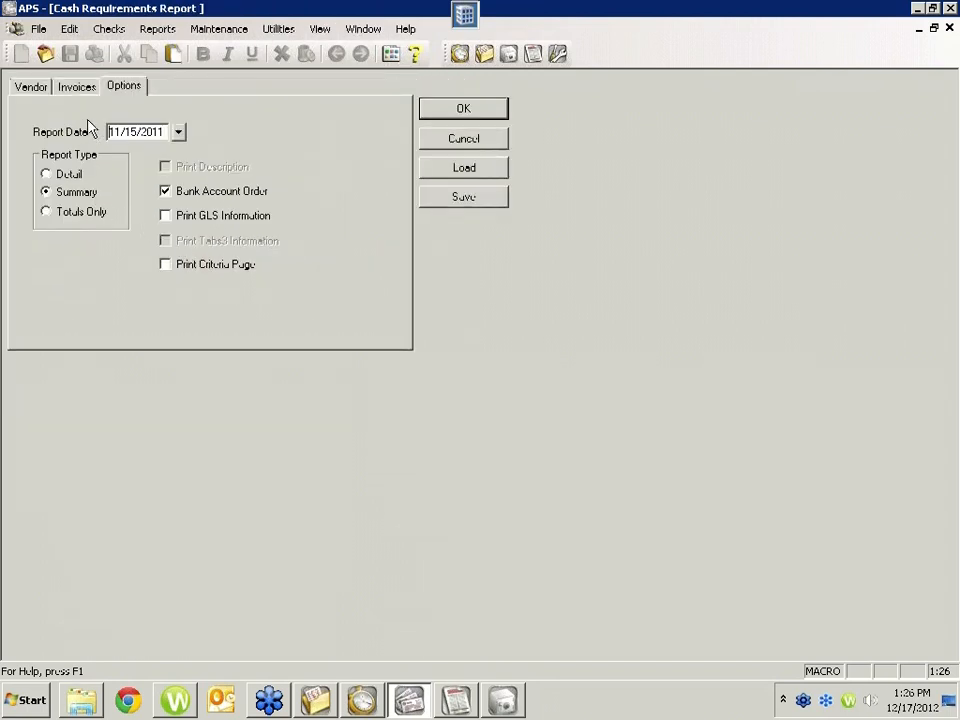
pyautogui.click(70, 89)
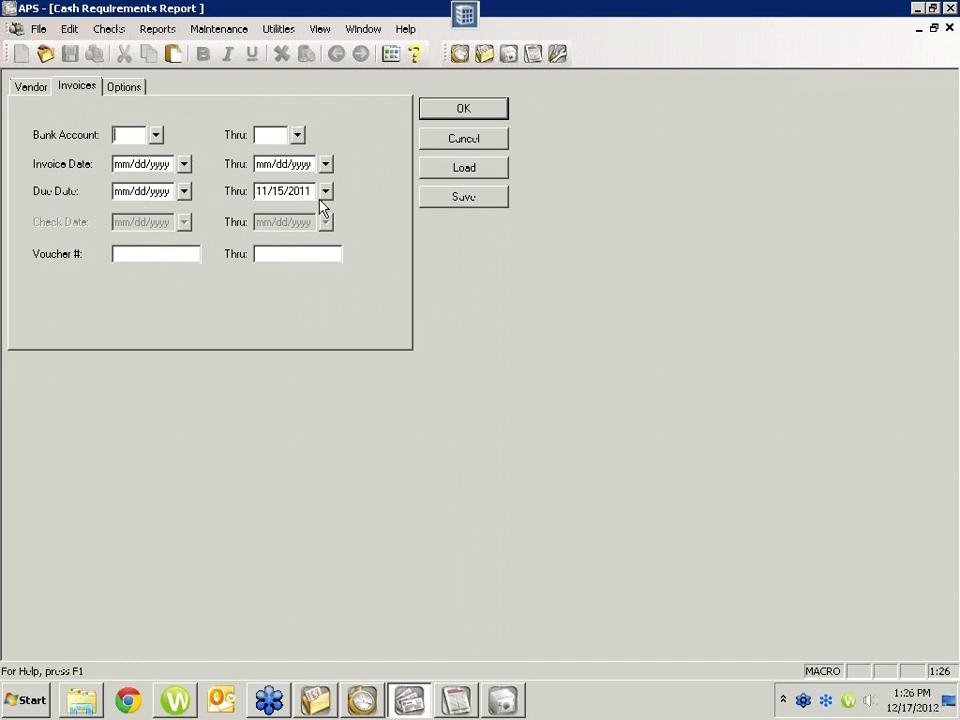
pyautogui.click(449, 111)
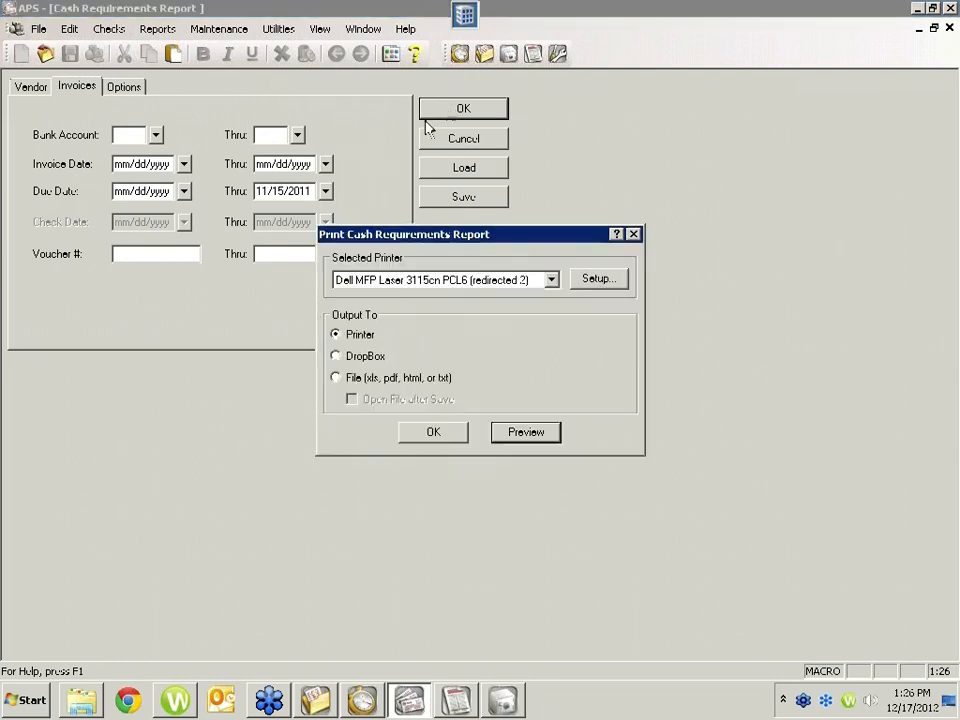
pyautogui.click(521, 436)
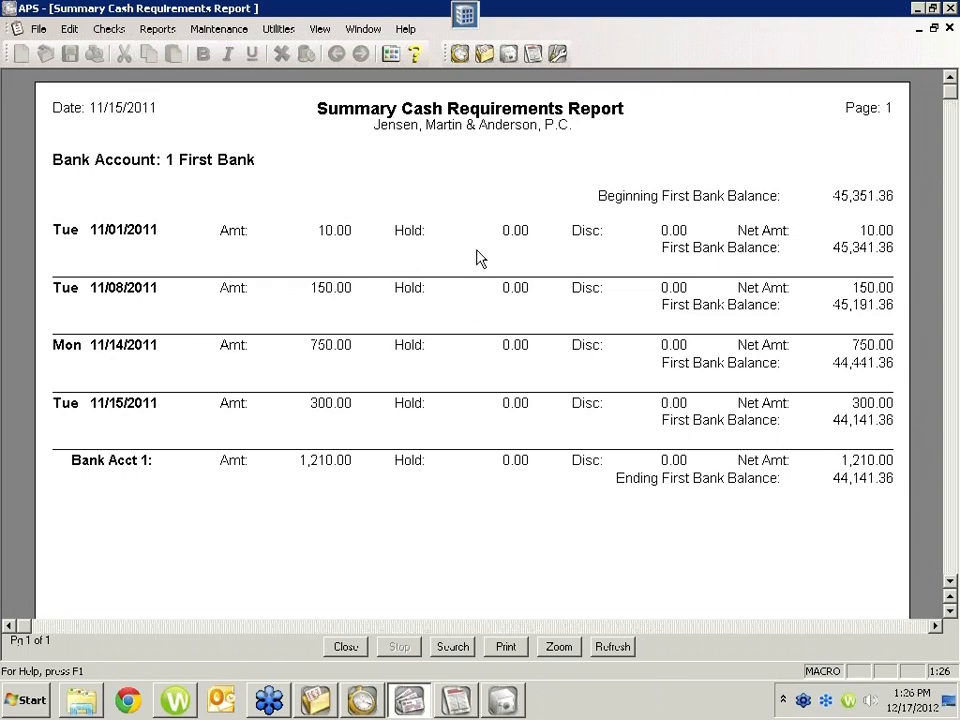
pyautogui.click(345, 647)
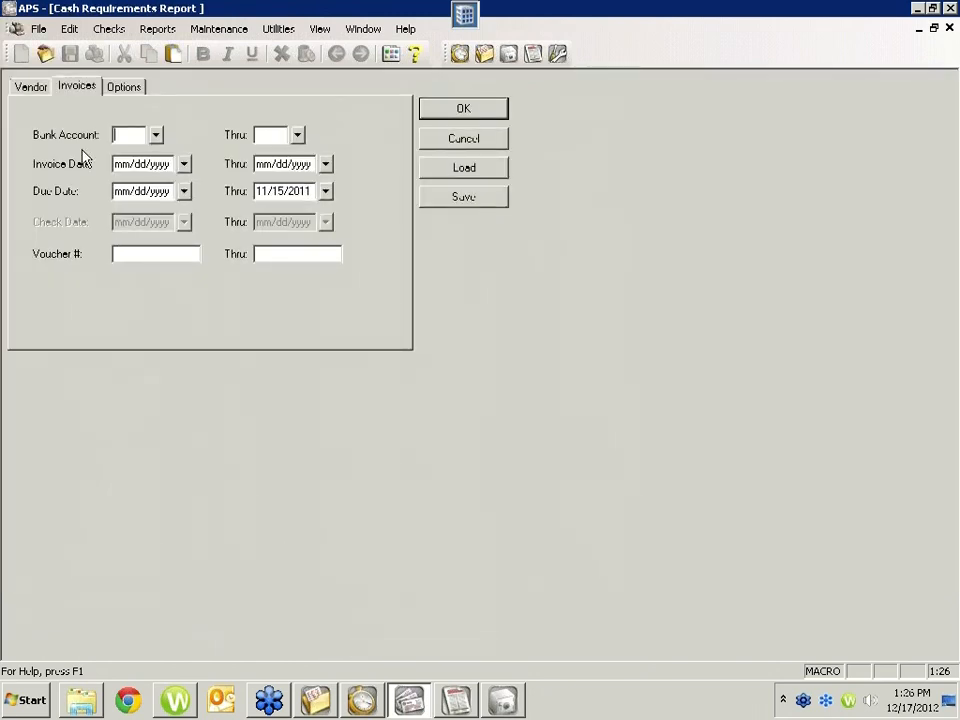
# Step: Set the Cash Requirements Report type to Detail and preview the report
pyautogui.click(118, 88)
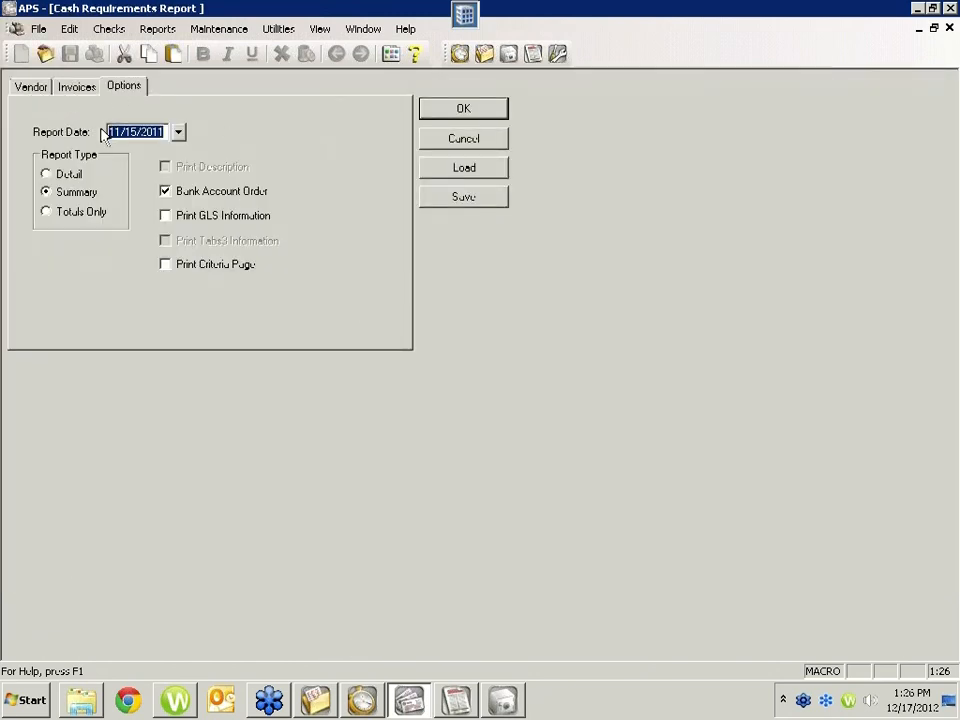
pyautogui.click(58, 176)
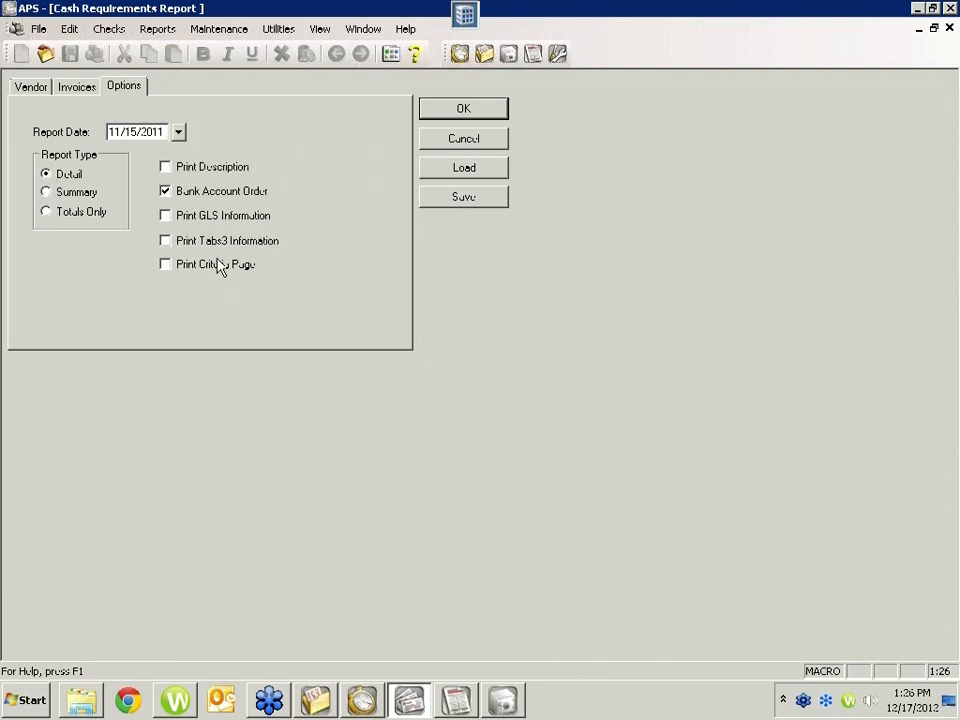
pyautogui.click(432, 111)
pyautogui.click(540, 438)
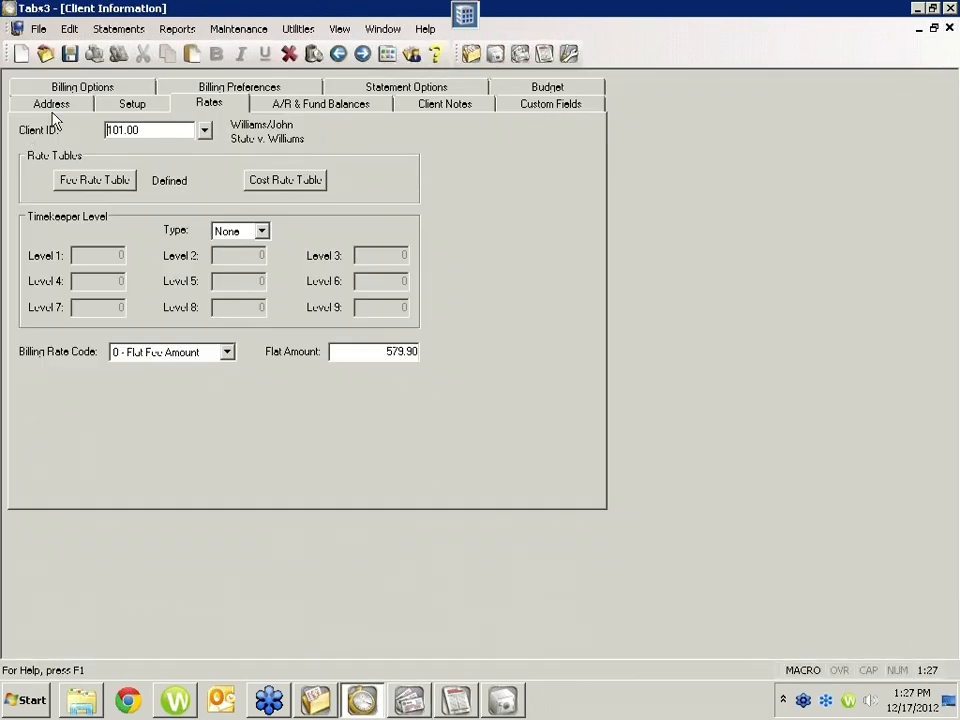
# Step: Back in Tabs3, review the State v. Williams client's setup, notes, address, billing preferences and billing options, and close Client Information without saving
pyautogui.click(155, 105)
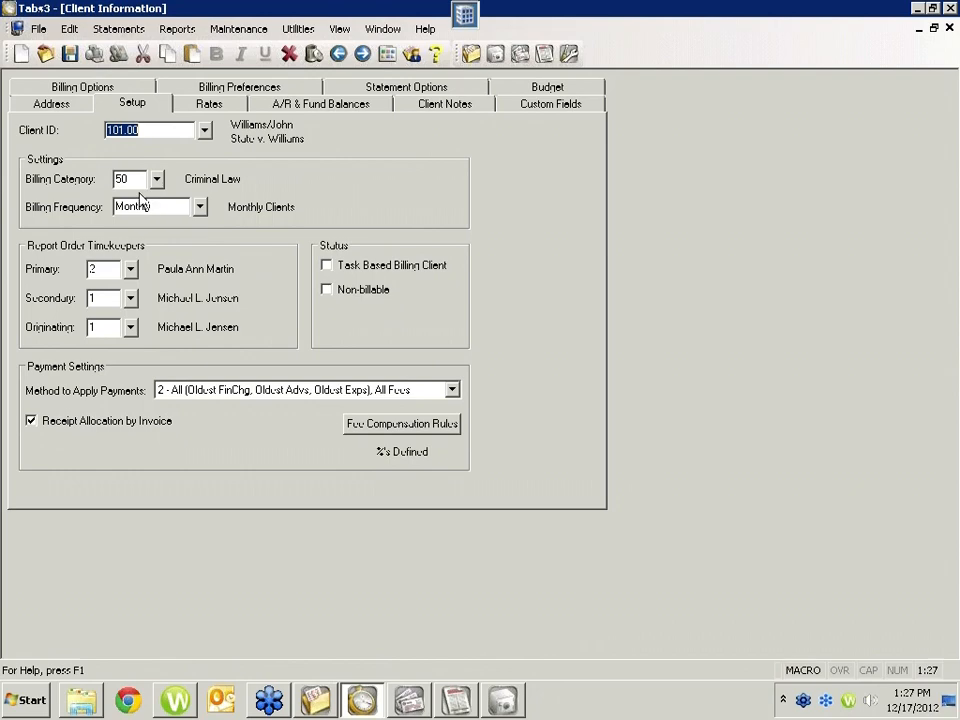
pyautogui.click(458, 109)
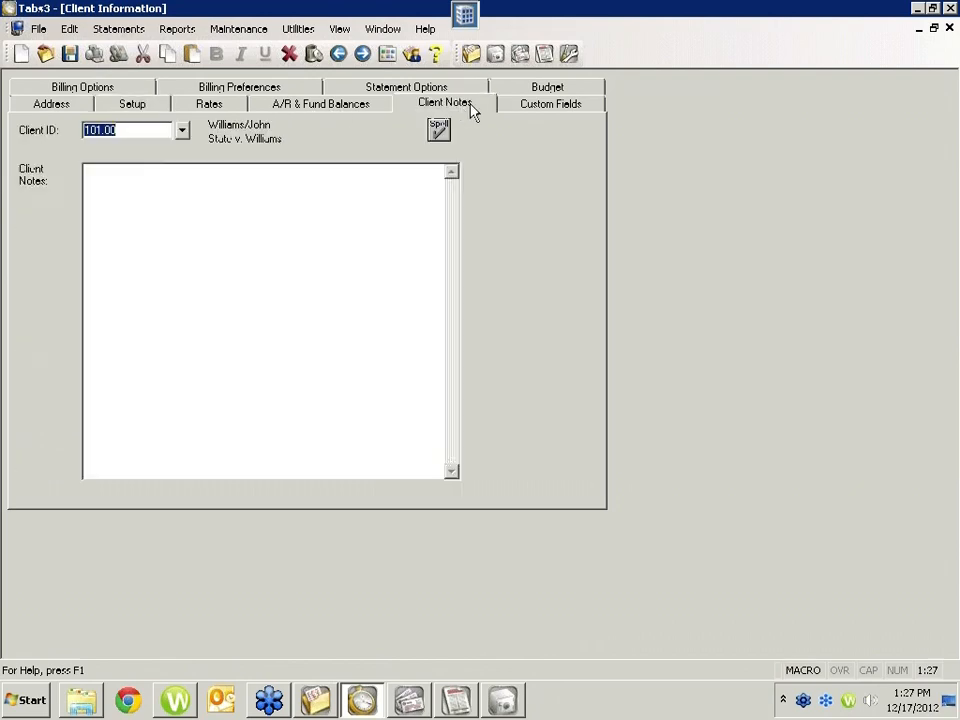
pyautogui.click(65, 108)
pyautogui.click(143, 108)
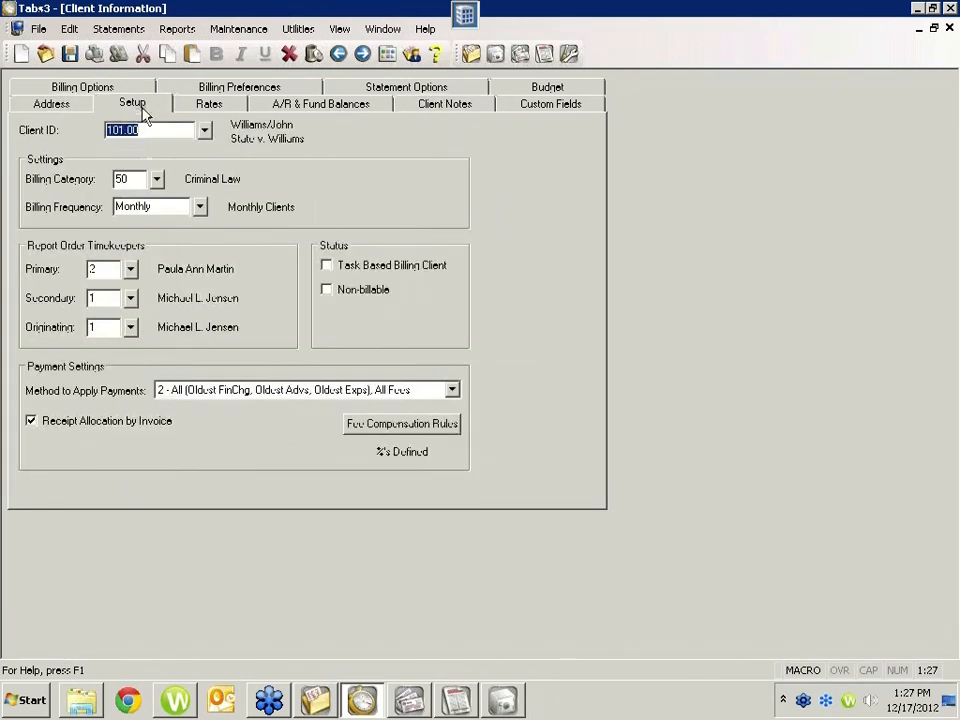
pyautogui.click(214, 88)
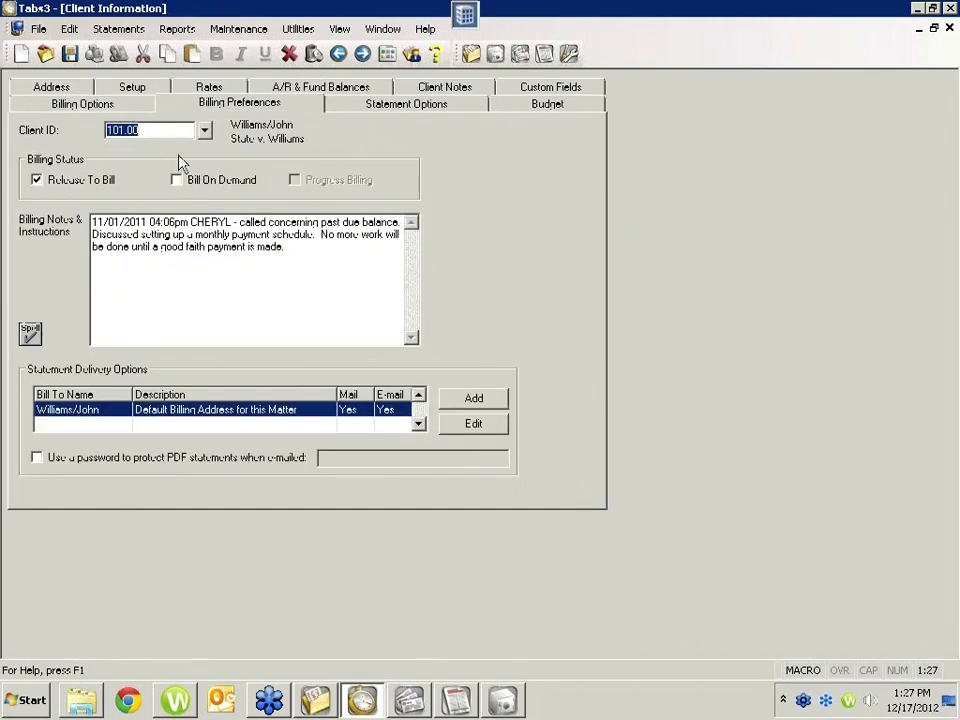
pyautogui.click(122, 90)
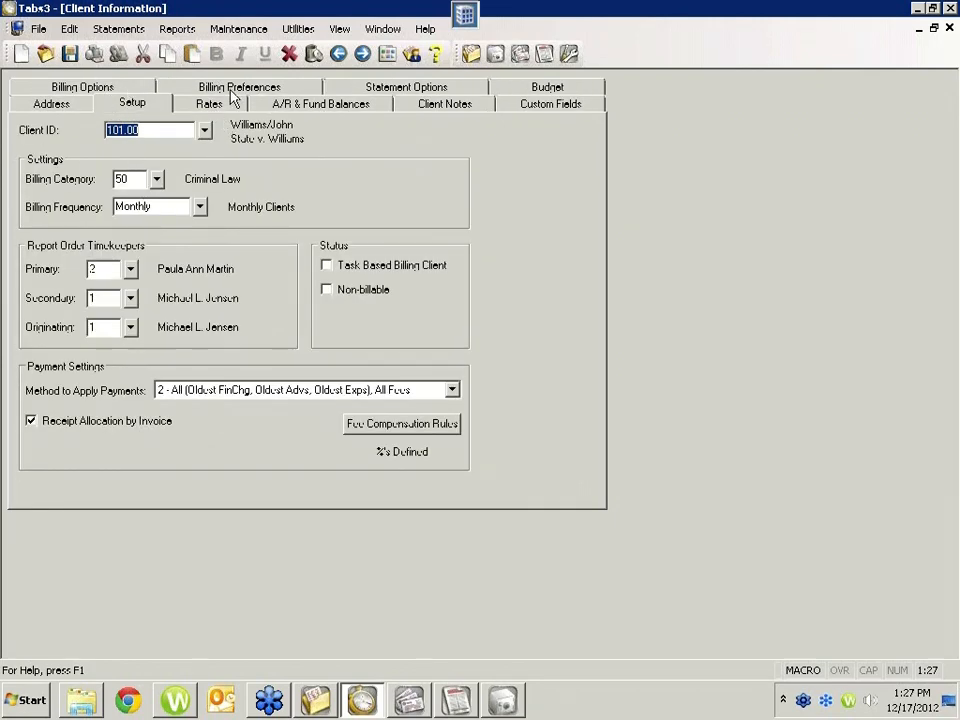
pyautogui.click(125, 90)
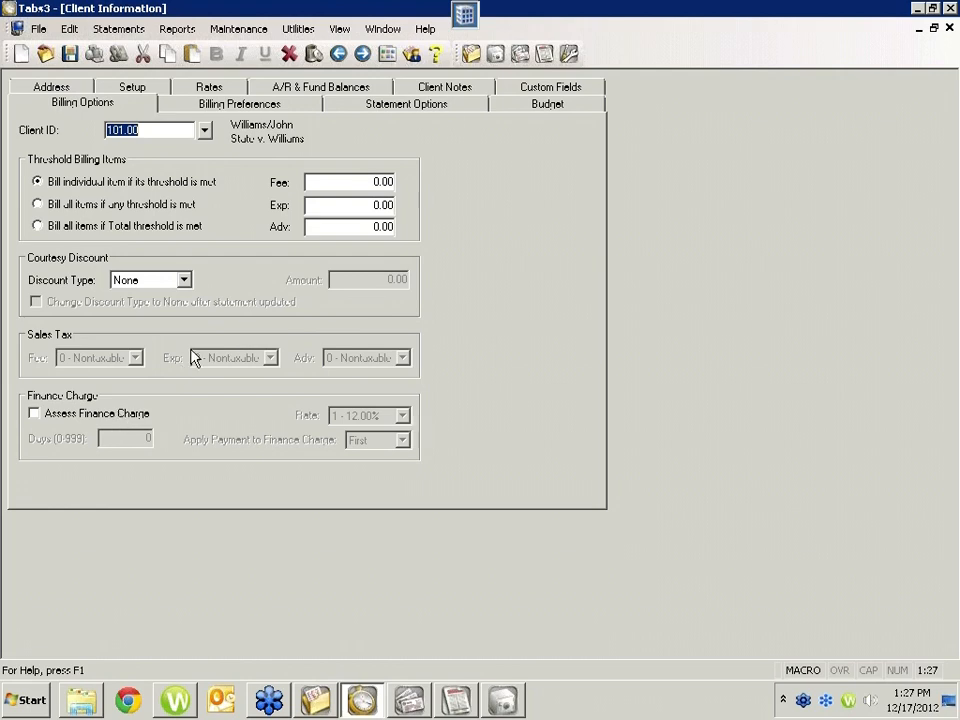
pyautogui.click(949, 30)
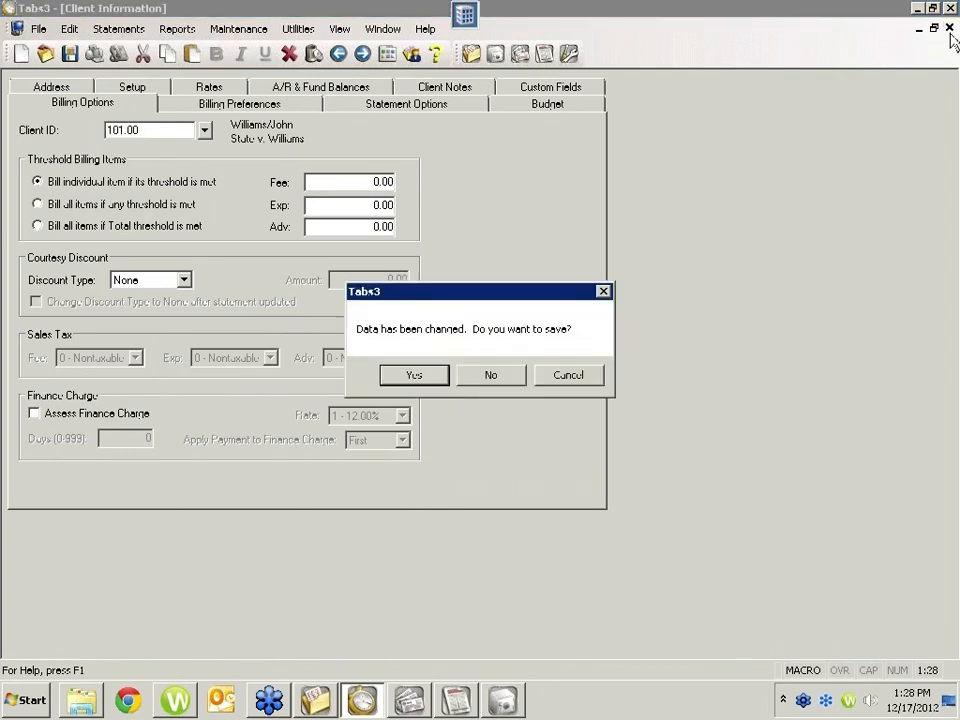
pyautogui.click(508, 376)
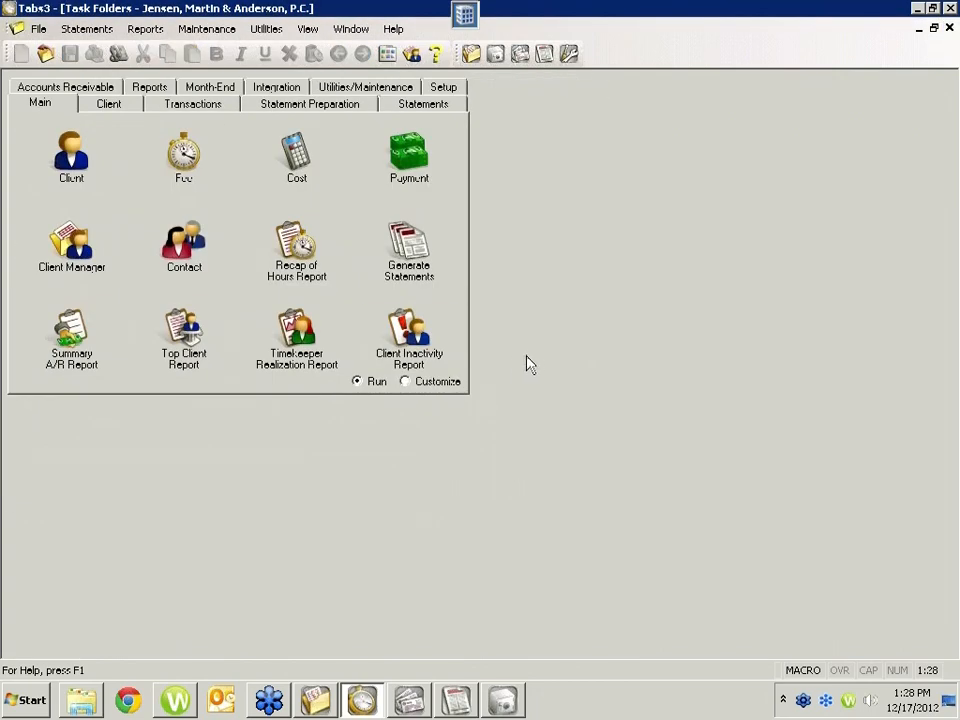
# Step: Open Change Client Options for statement preparation without making a HotBackup, and examine its setup and rate options
pyautogui.click(349, 110)
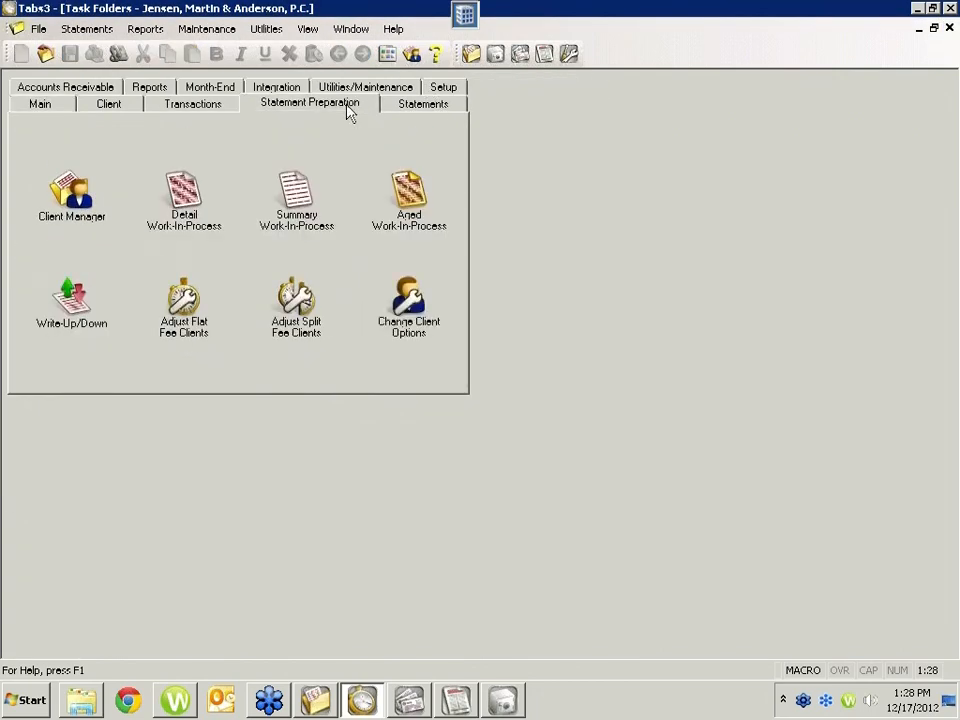
pyautogui.click(405, 345)
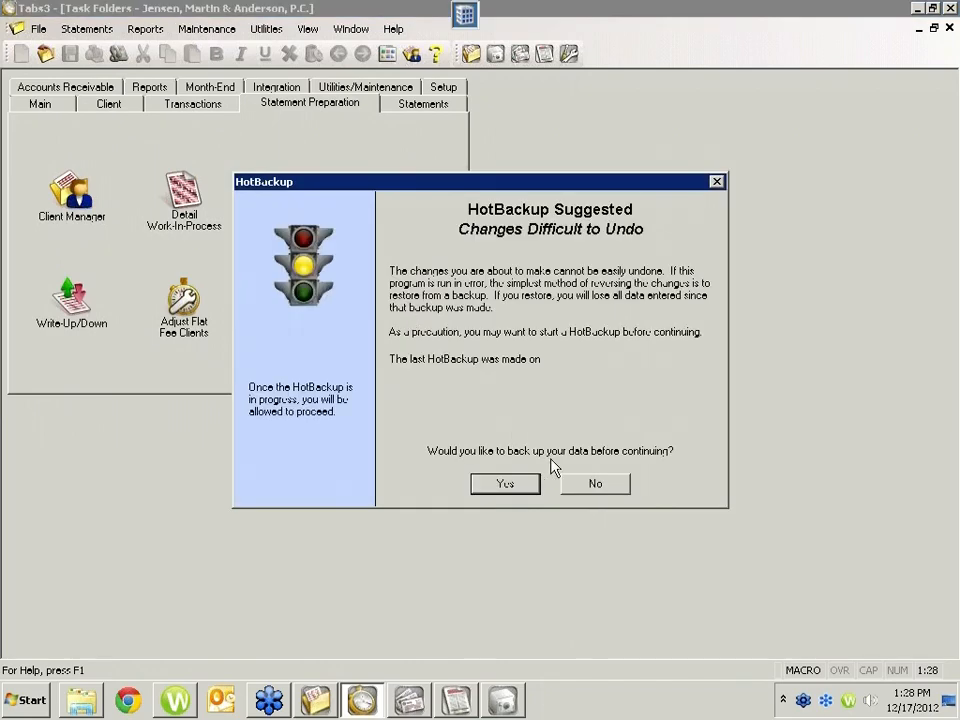
pyautogui.click(595, 488)
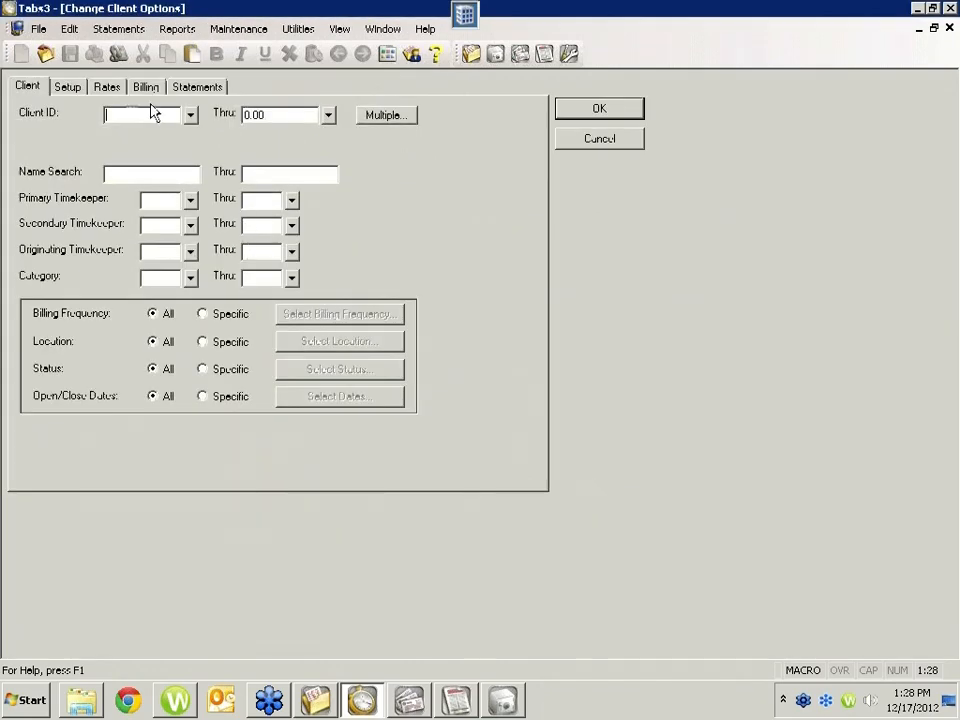
pyautogui.click(63, 88)
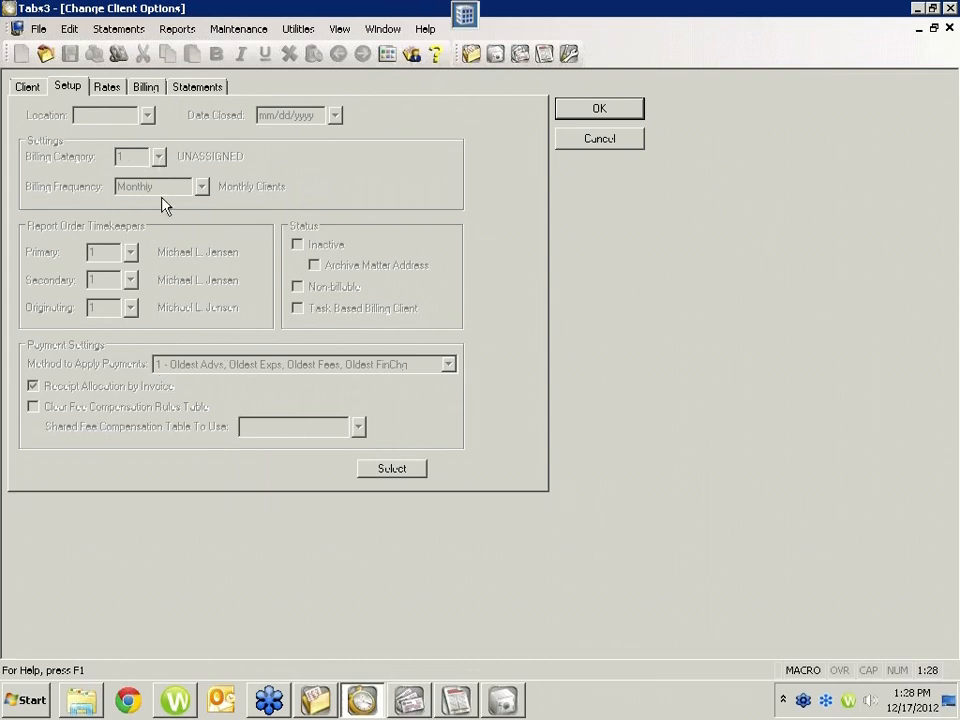
pyautogui.click(110, 90)
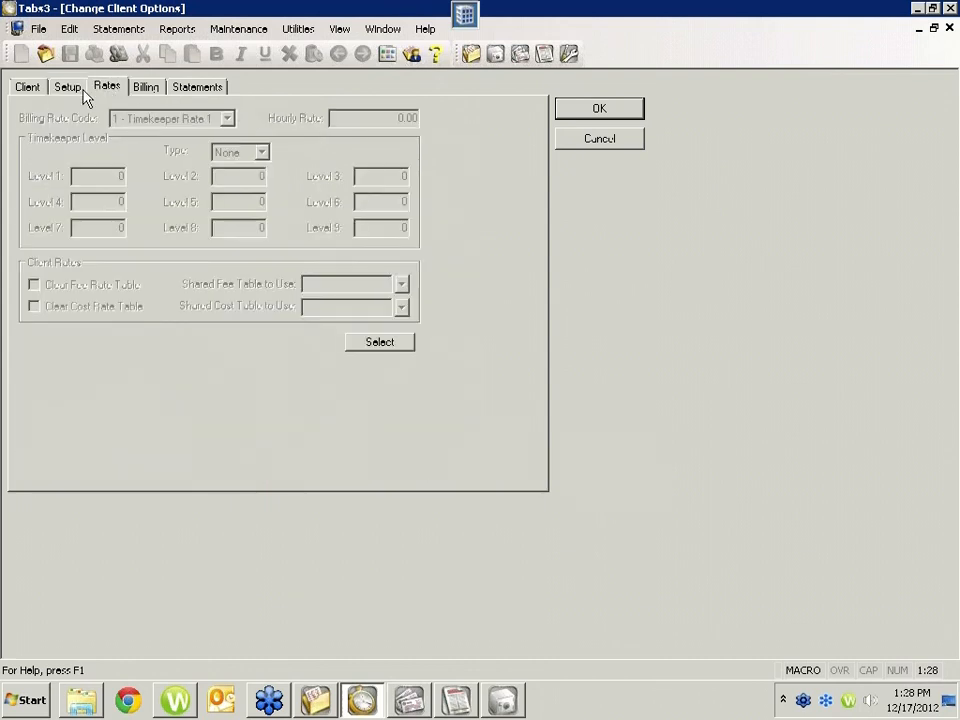
# Step: Clear the ending Client ID of the client range in Change Client Options
pyautogui.click(38, 88)
pyautogui.press('Tab')
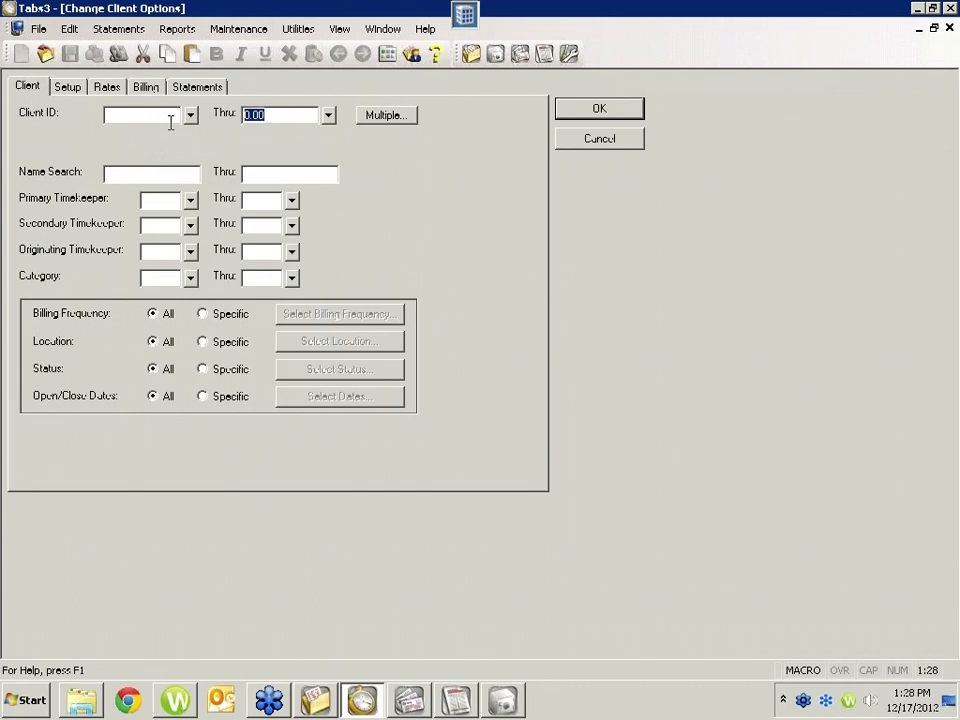
pyautogui.press('BackSpace')
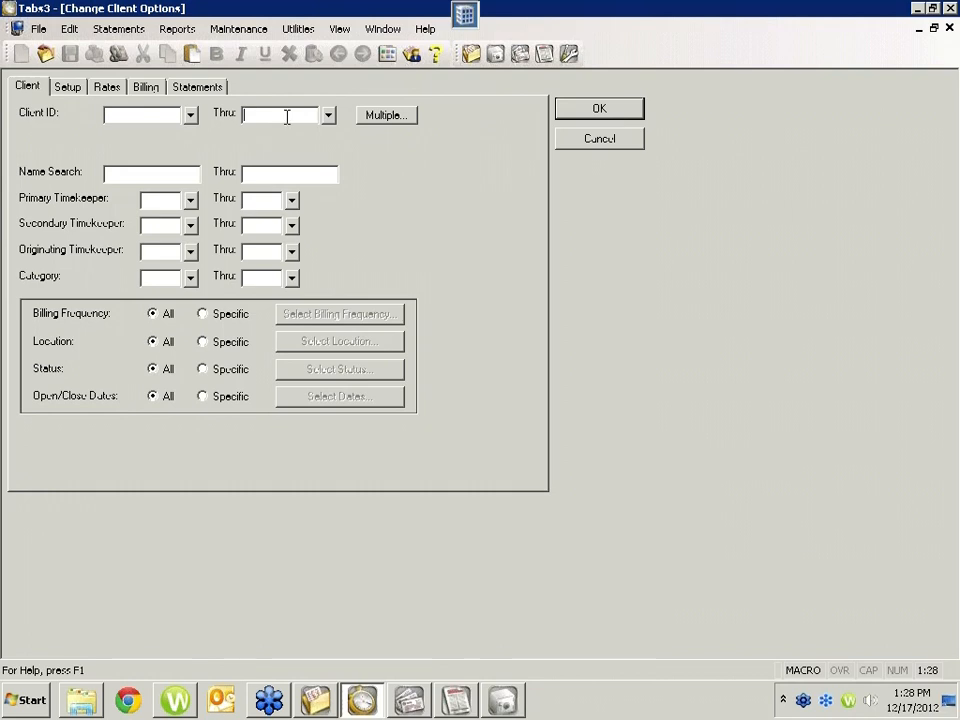
# Step: Include Assess Finance Charge among the billing options to change in Change Client Options and turn it on
pyautogui.click(145, 87)
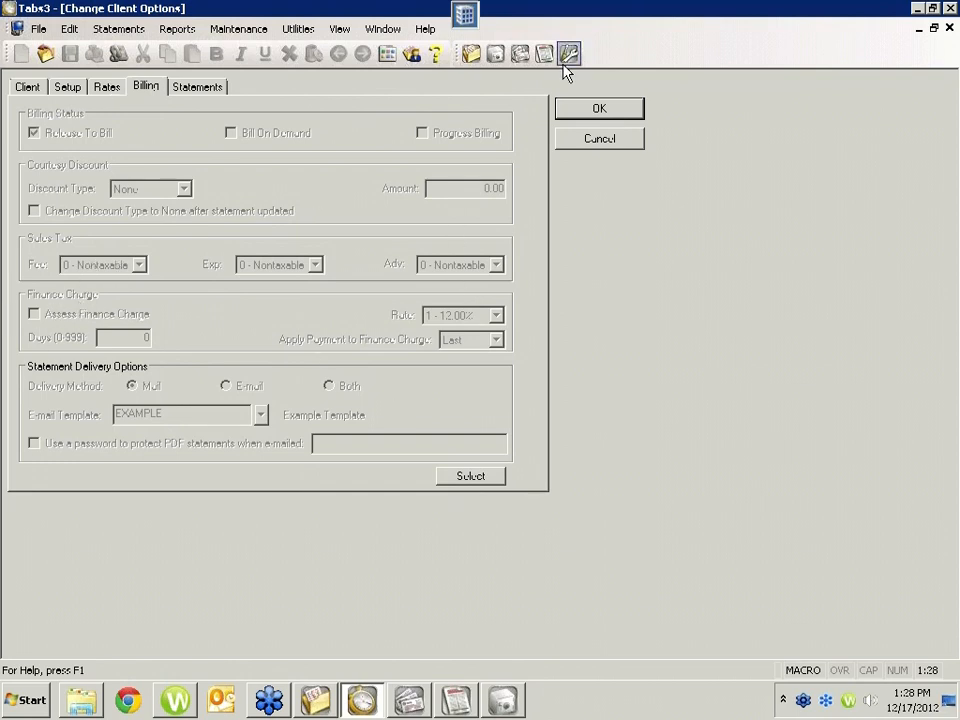
pyautogui.click(468, 479)
pyautogui.doubleClick(392, 339)
pyautogui.click(35, 315)
# Step: Add Finance Charge Rate to the billing options to change
pyautogui.click(463, 481)
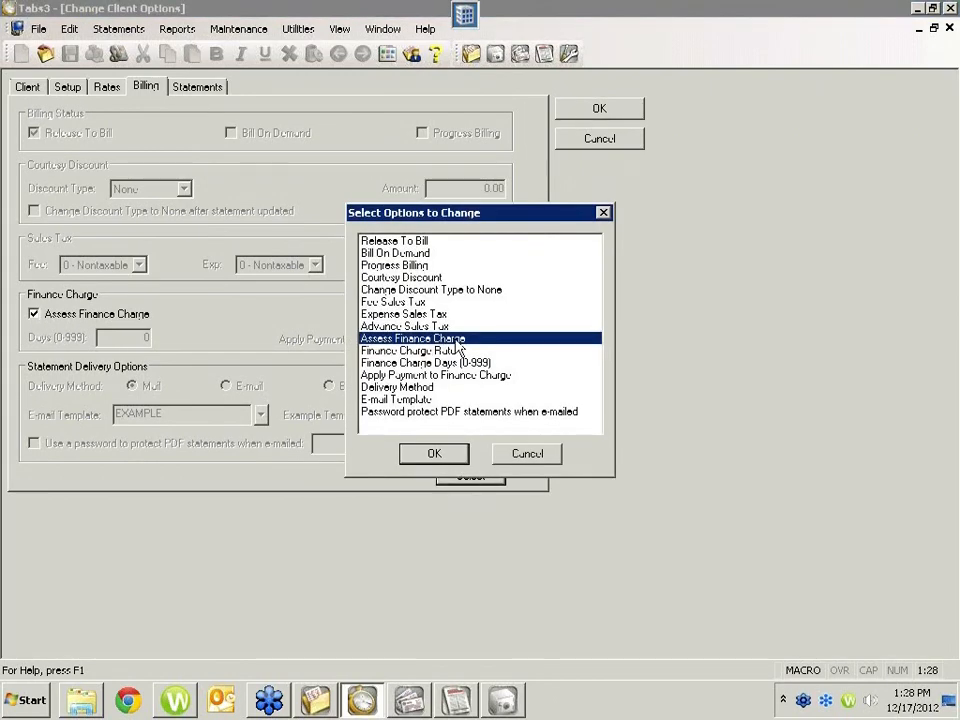
pyautogui.click(413, 351)
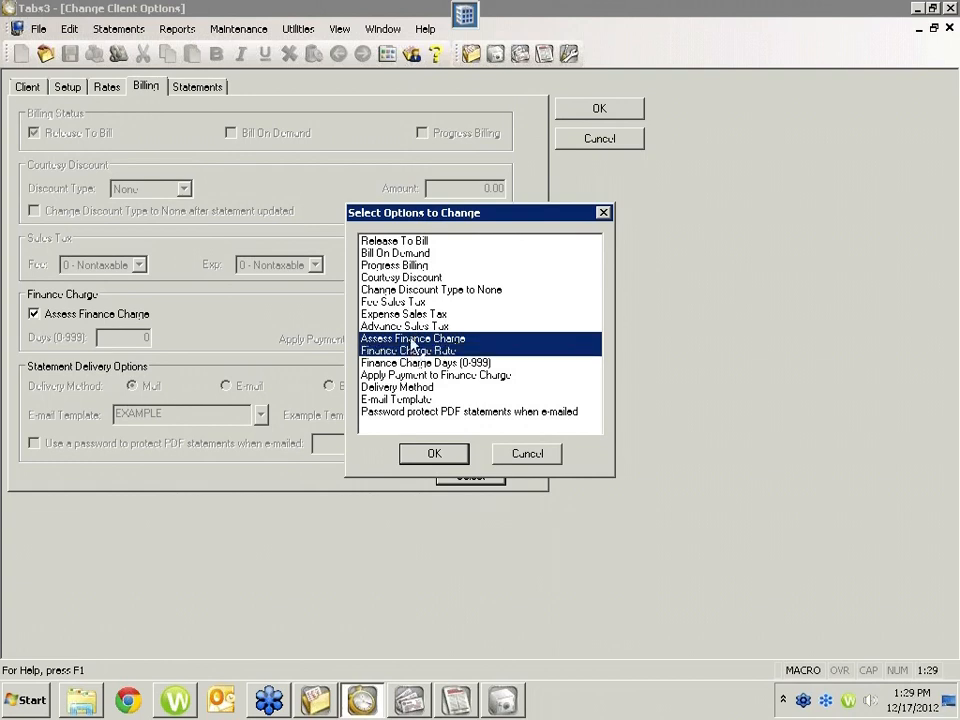
pyautogui.doubleClick(415, 352)
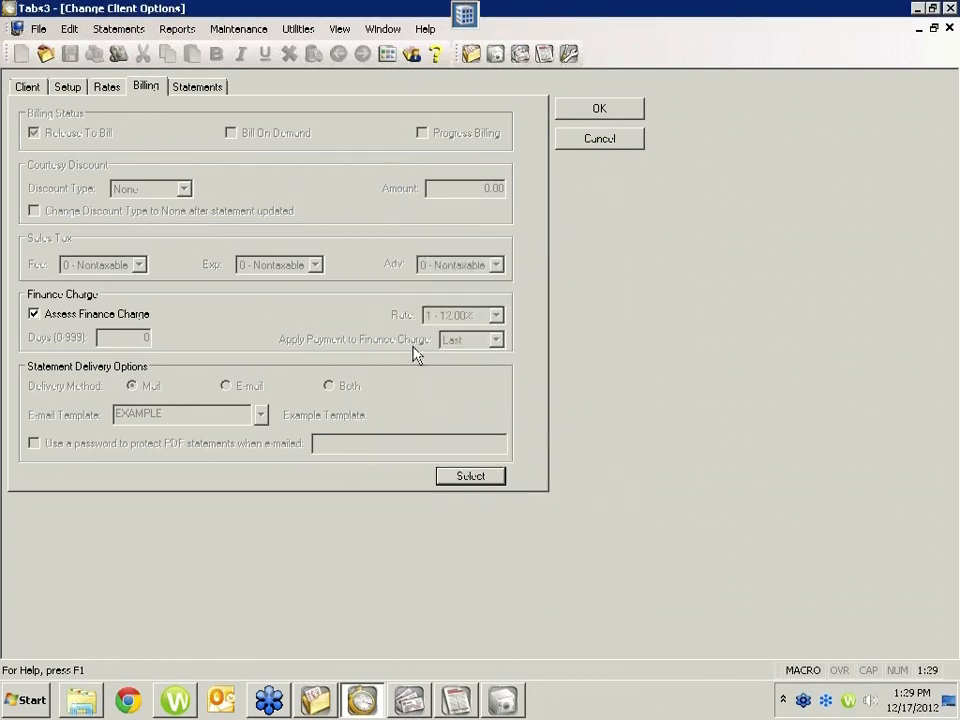
pyautogui.click(452, 476)
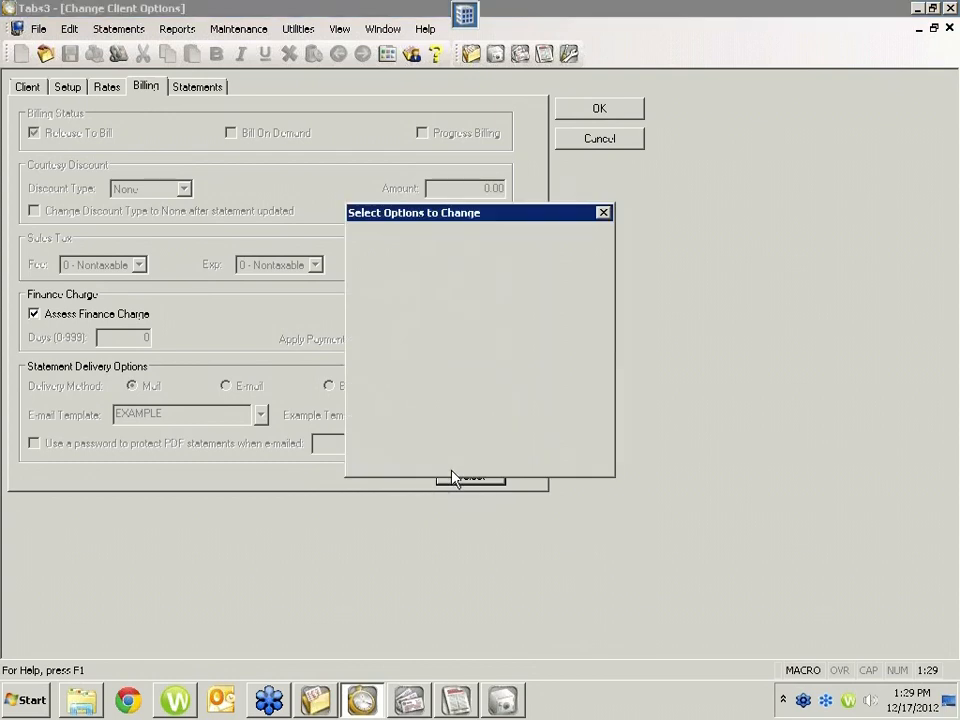
pyautogui.doubleClick(430, 355)
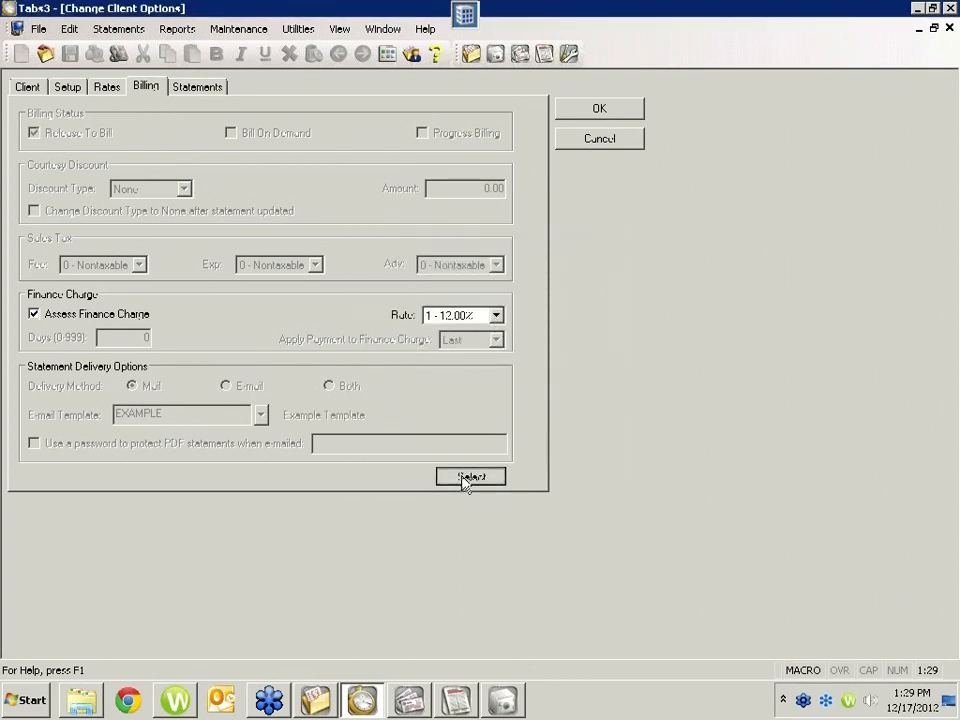
# Step: Add Finance Charge Days to the billing options to change and set it to 15 days
pyautogui.click(463, 476)
pyautogui.doubleClick(427, 363)
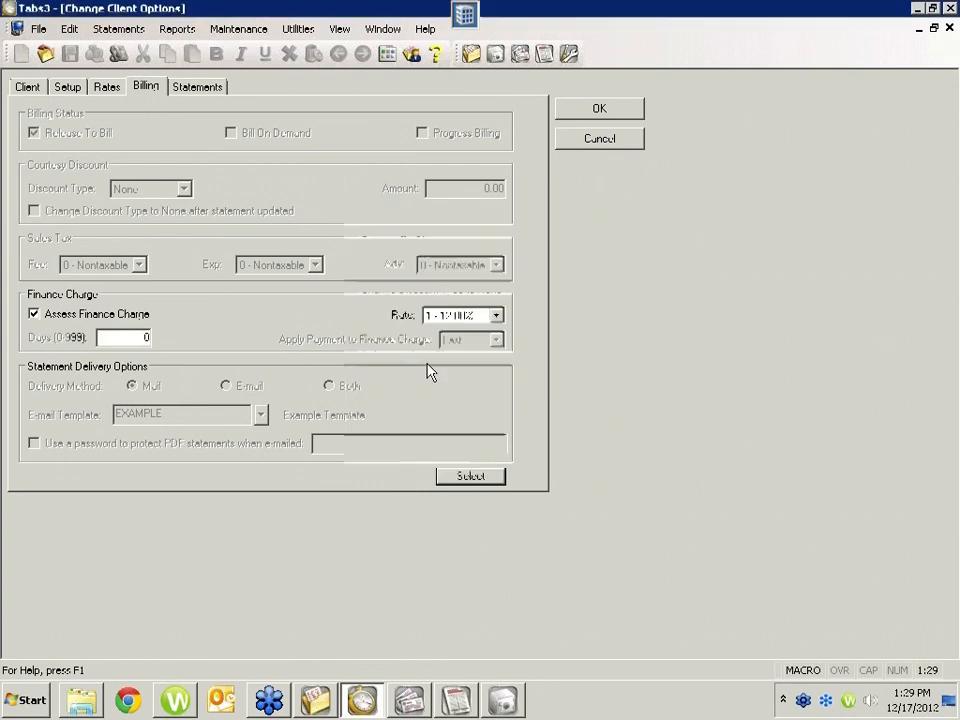
pyautogui.click(144, 338)
pyautogui.write('15')
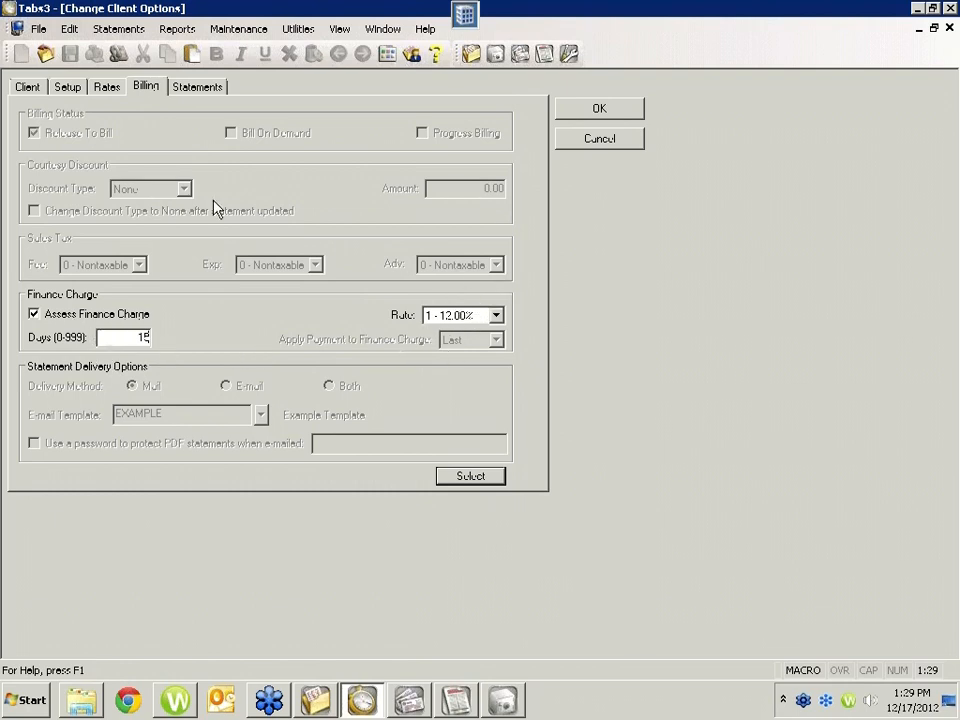
# Step: Review the client, statement, billing, rate and setup options, and close Change Client Options without applying the changes
pyautogui.click(36, 88)
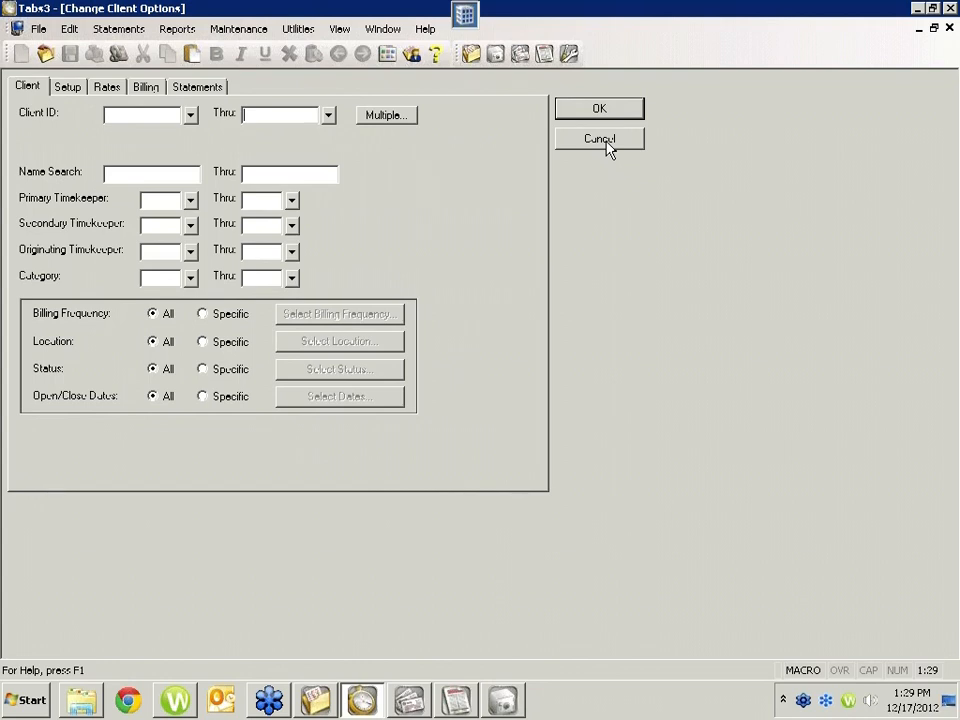
pyautogui.click(172, 89)
pyautogui.click(146, 90)
pyautogui.click(104, 89)
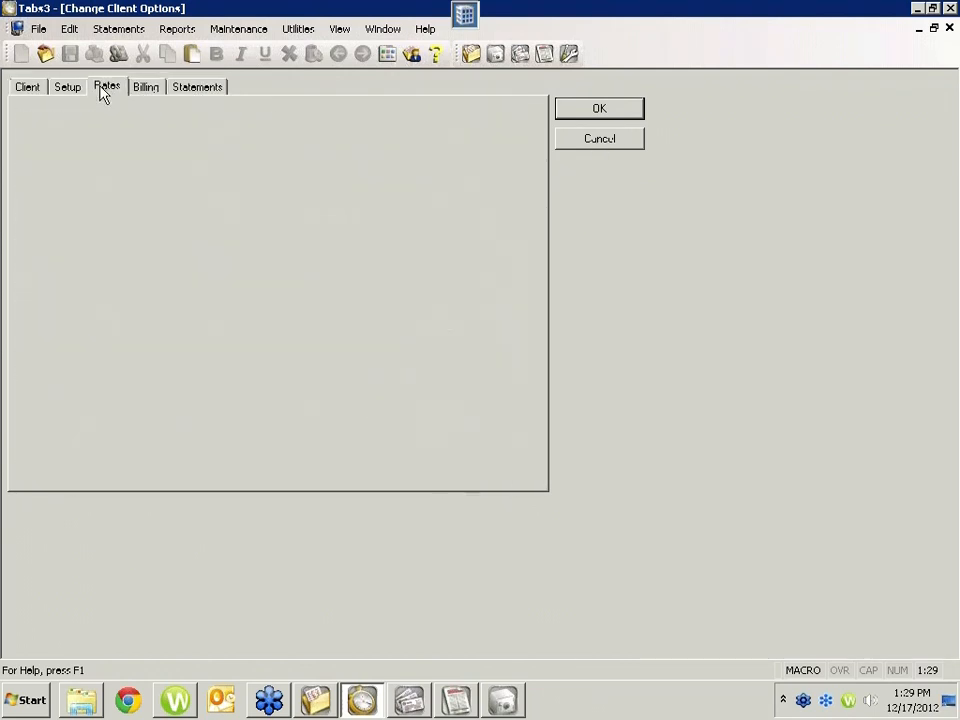
pyautogui.click(66, 88)
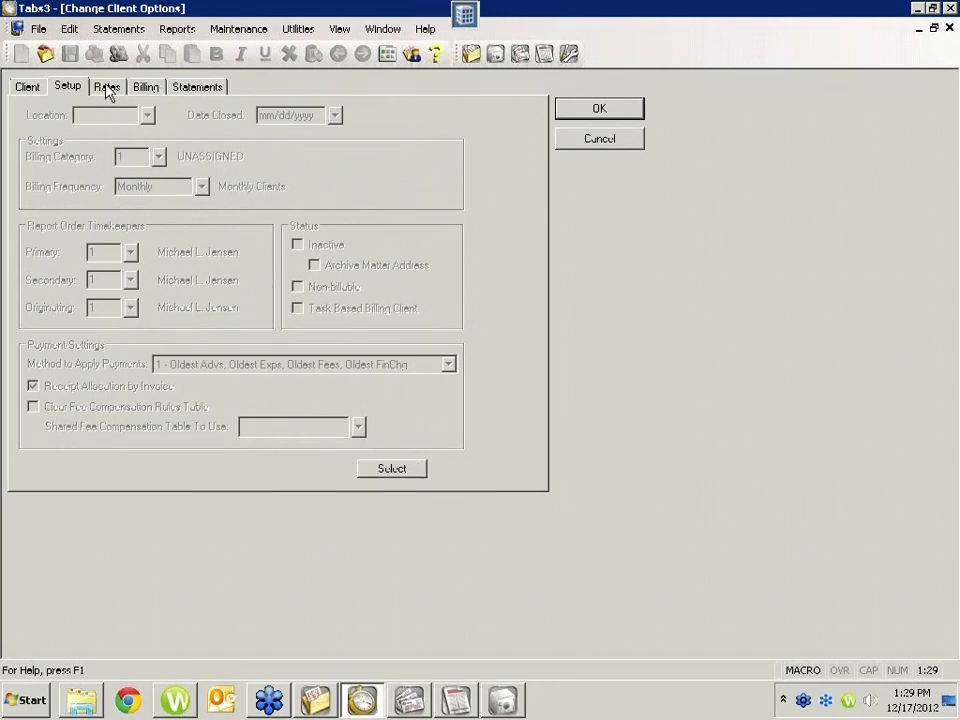
pyautogui.click(623, 145)
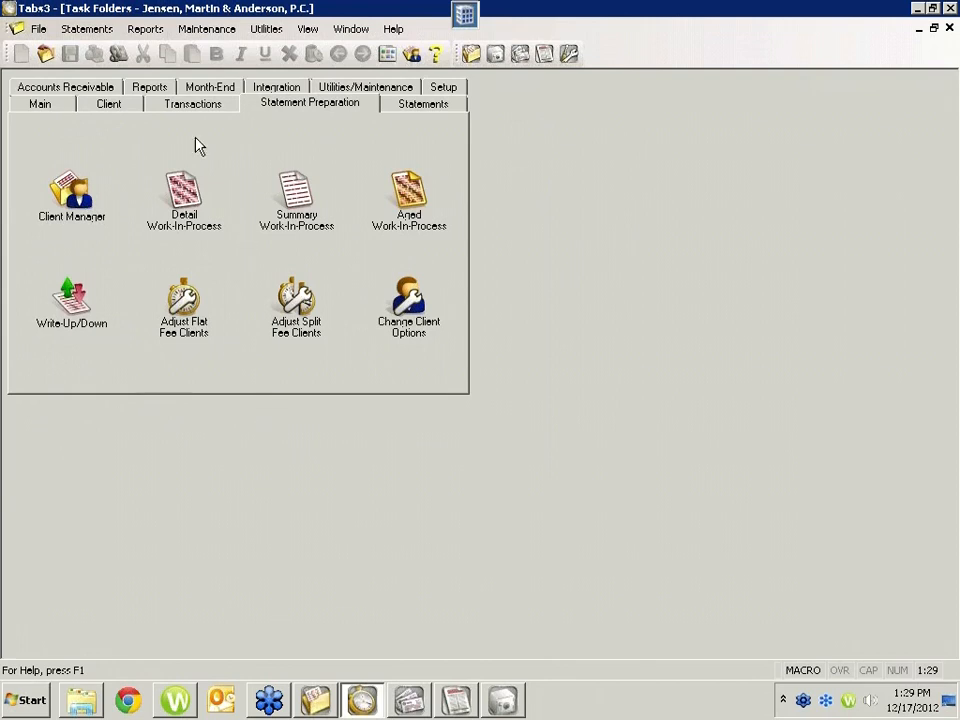
# Step: Open Change WIP Transactions and clear the ending Client ID of the client range
pyautogui.click(200, 104)
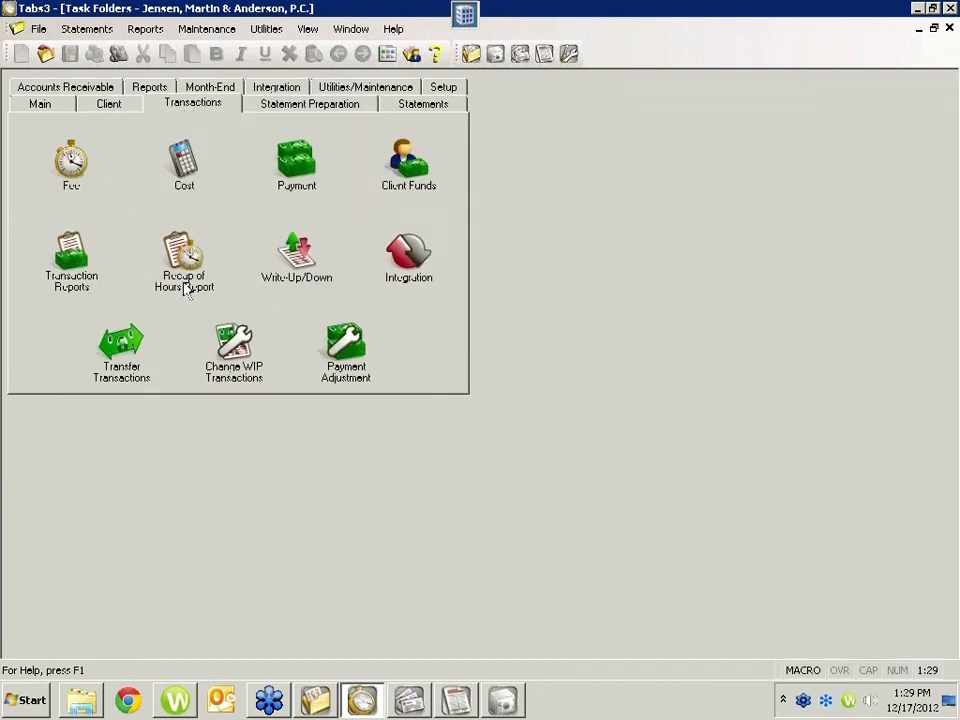
pyautogui.click(246, 363)
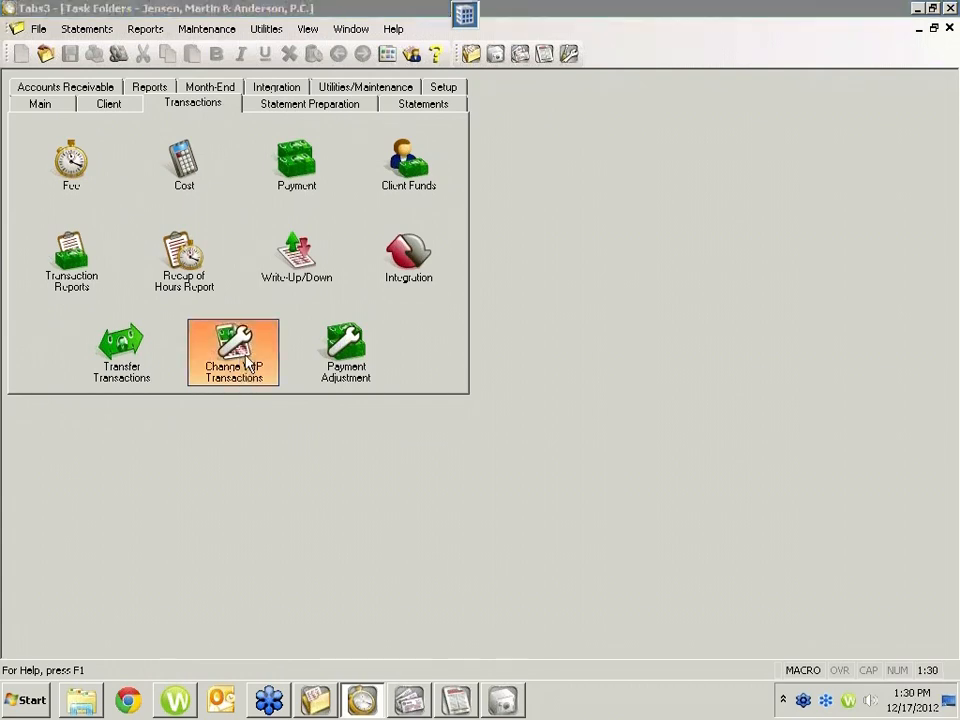
pyautogui.click(585, 482)
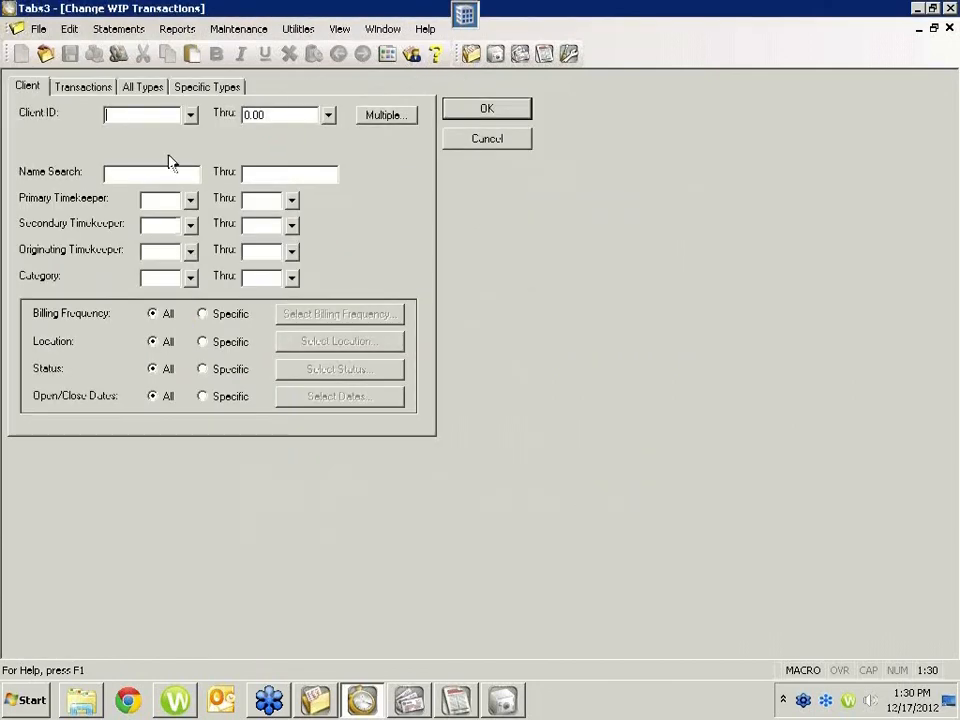
pyautogui.click(257, 114)
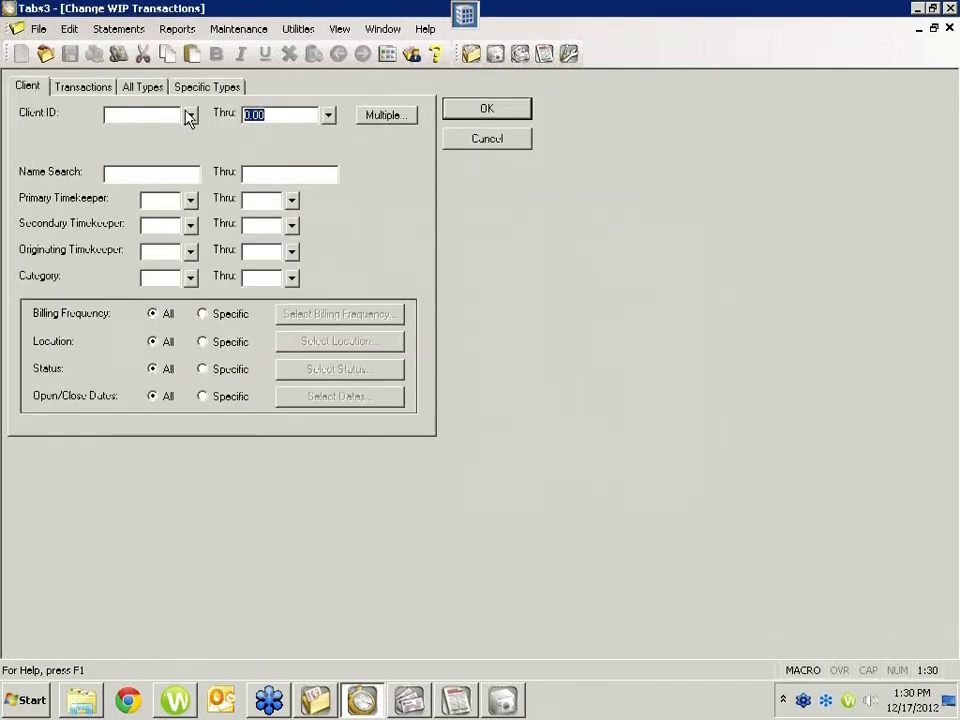
pyautogui.press('BackSpace')
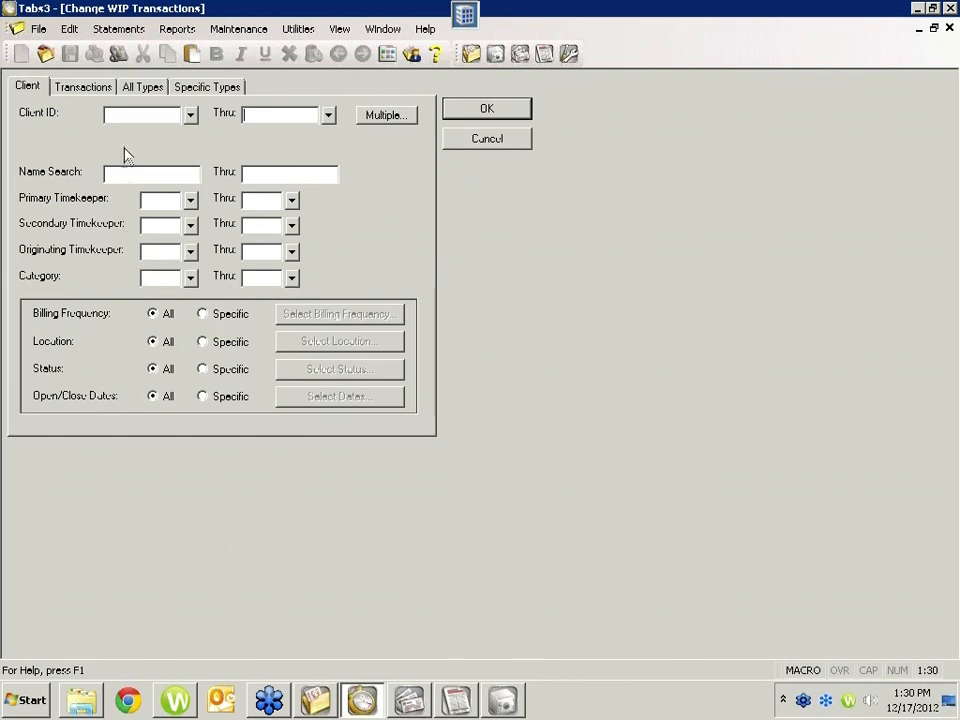
# Step: Limit the WIP change to fees of timekeeper 2 thru 2, excluding expenses, advances and payments
pyautogui.click(82, 87)
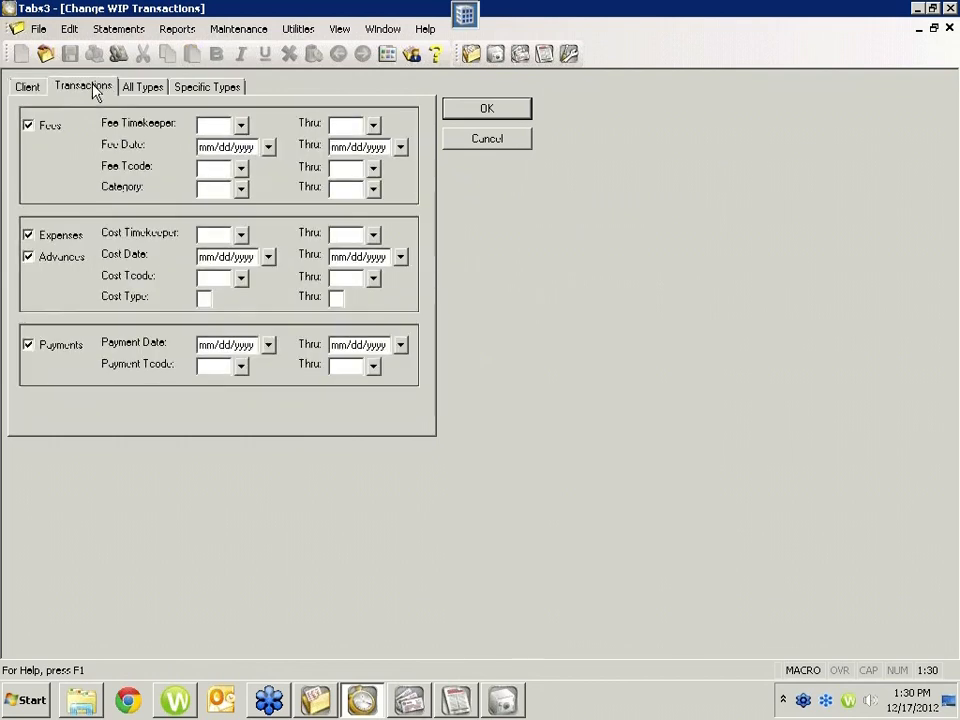
pyautogui.click(209, 124)
pyautogui.write('2')
pyautogui.press('Tab')
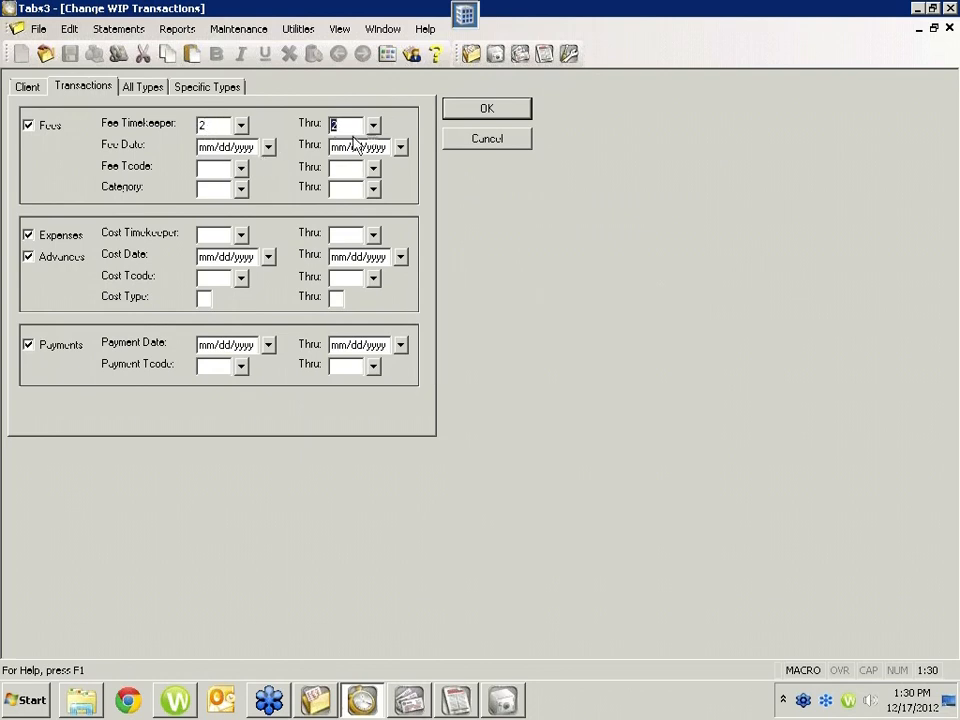
pyautogui.click(28, 236)
pyautogui.click(28, 256)
pyautogui.click(28, 344)
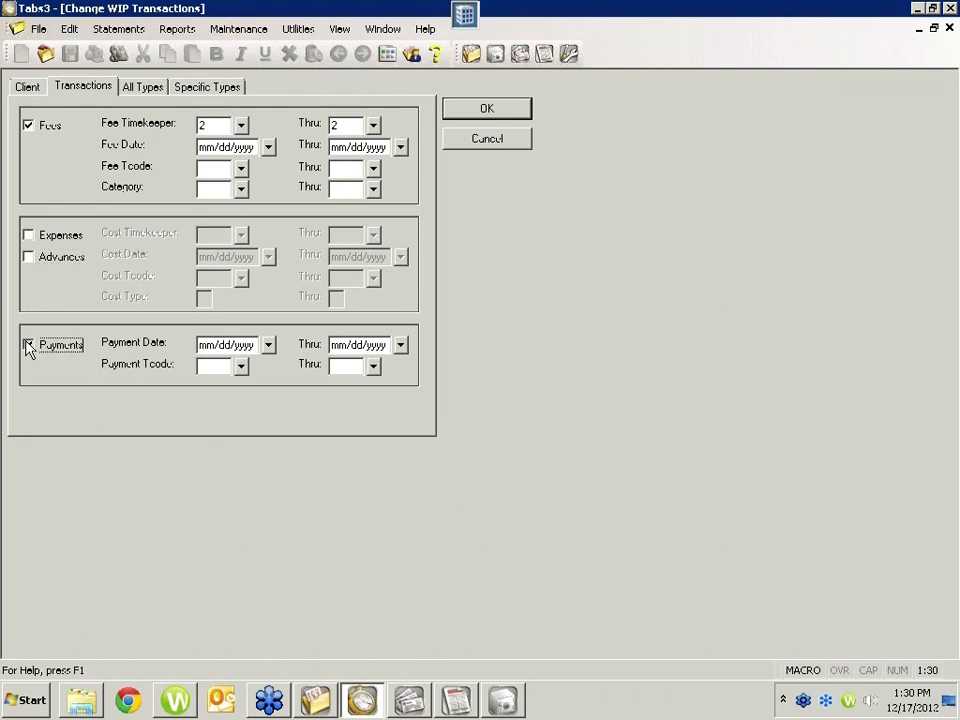
# Step: Enable the fee rate change under the specific transaction types, with an old rate of 250.00 and a new rate of 240.00
pyautogui.click(30, 87)
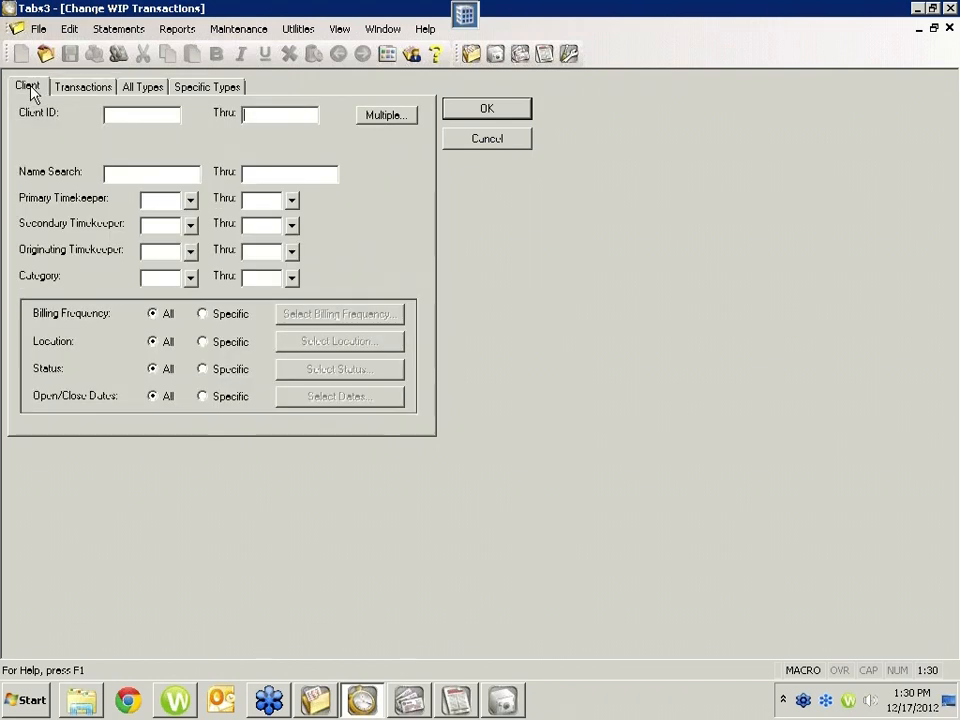
pyautogui.click(208, 88)
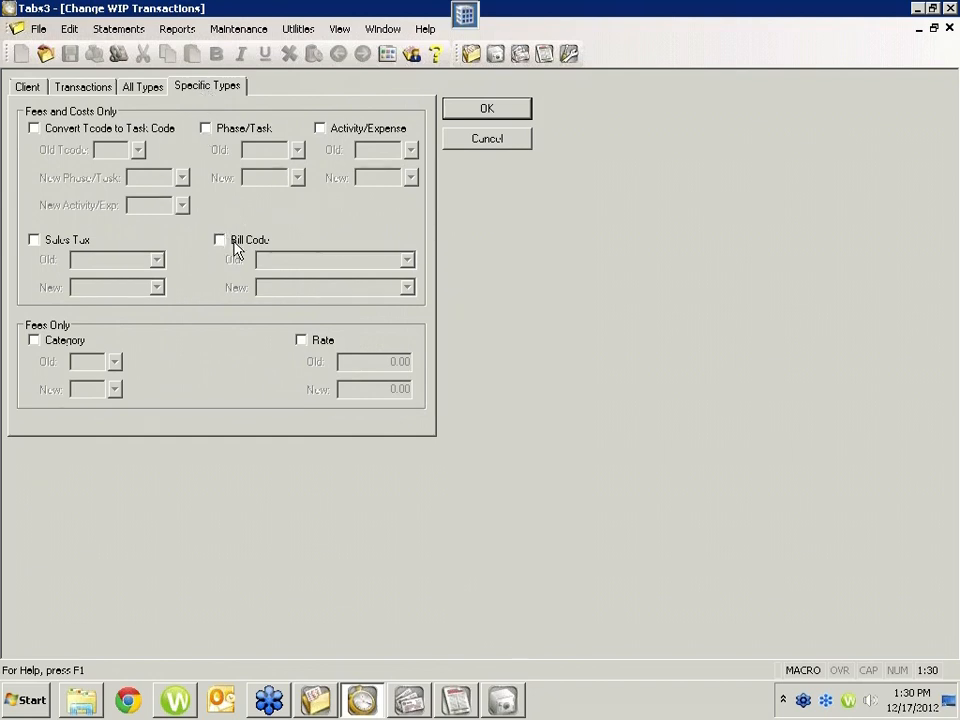
pyautogui.click(318, 344)
pyautogui.write('250')
pyautogui.press('Tab')
pyautogui.write('240')
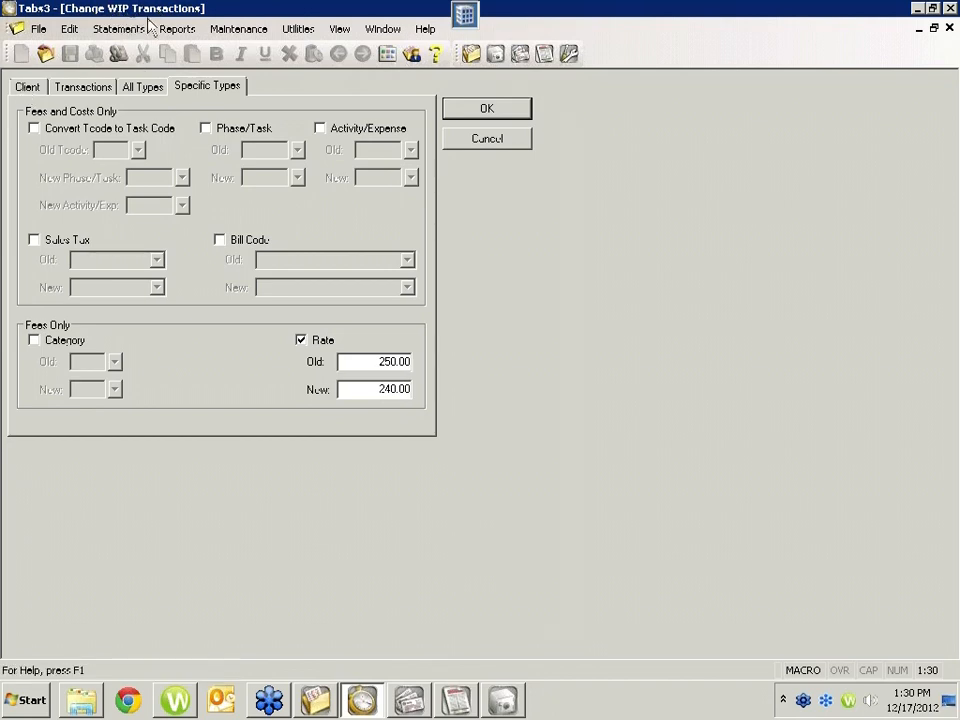
pyautogui.moveTo(376, 362); pyautogui.dragTo(456, 352)
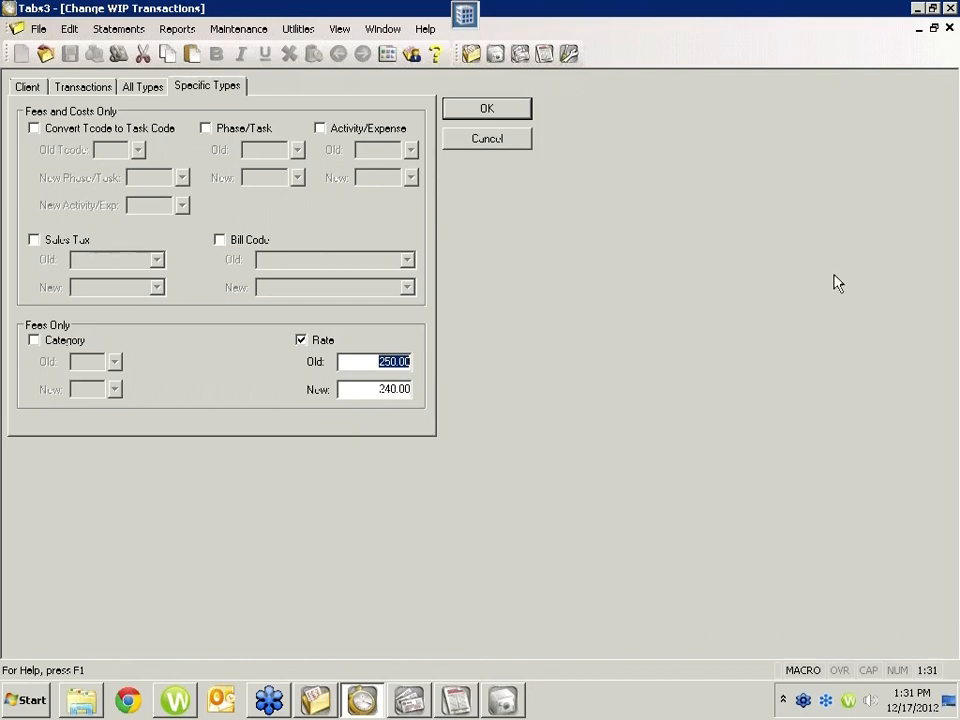
# Step: Switch to APS and close the Detail Cash Requirements Report preview and its report settings
pyautogui.click(410, 700)
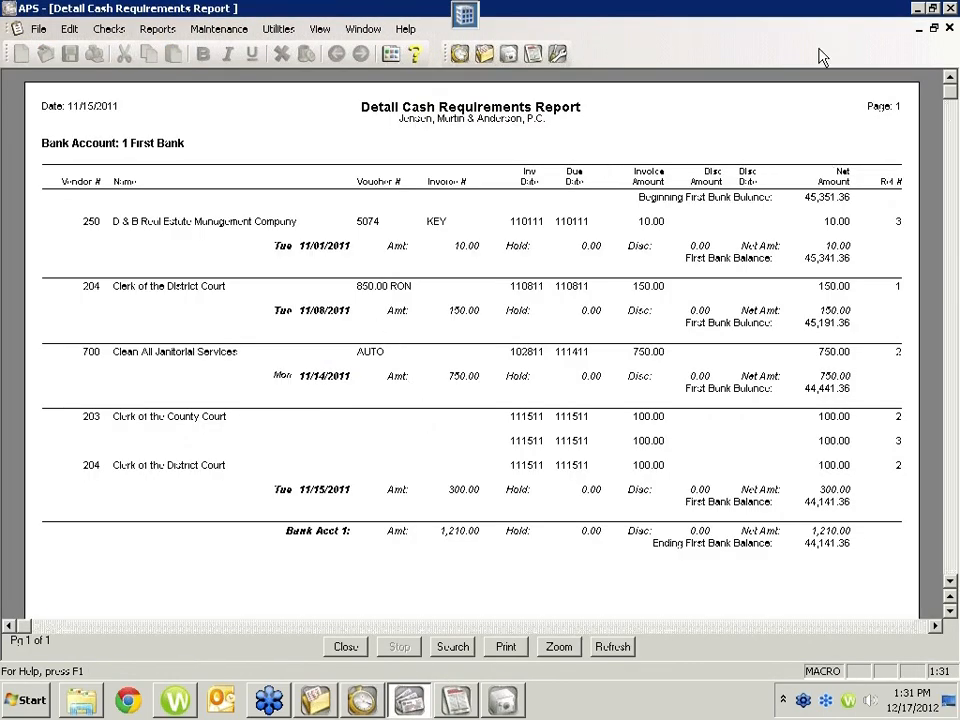
pyautogui.click(950, 30)
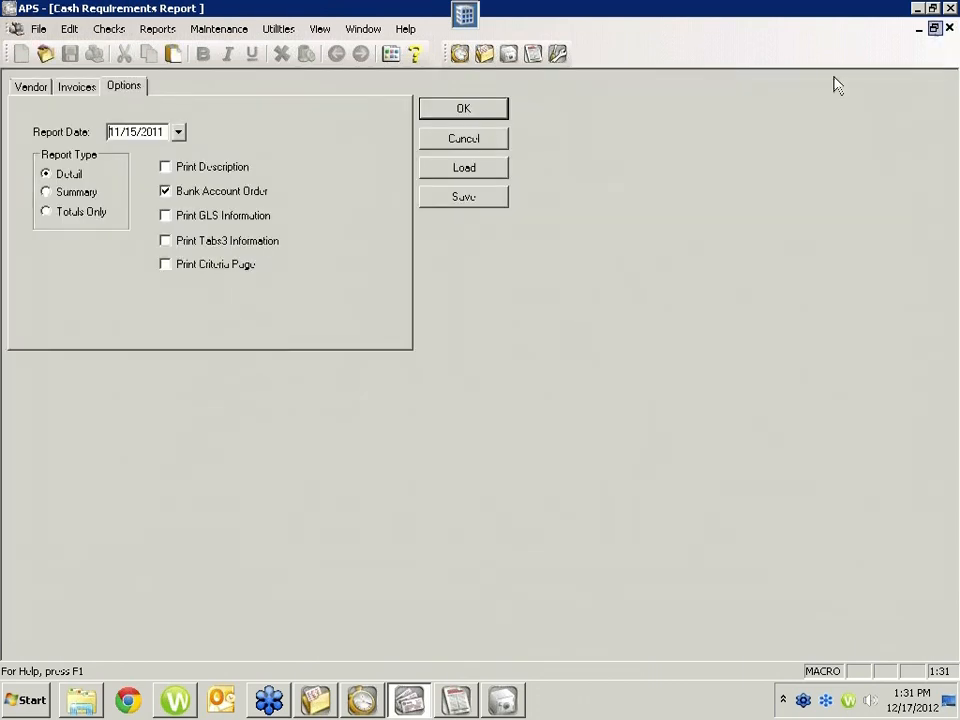
pyautogui.click(462, 140)
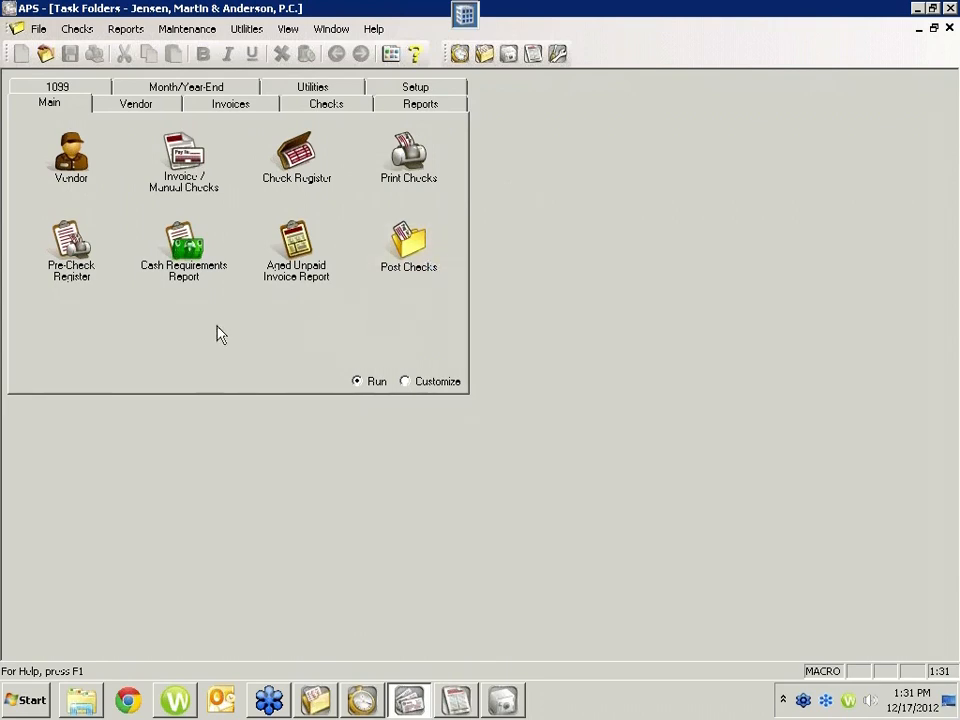
# Step: Open the form for transferring invoices between vendors, keeping its vendor and invoice range fields blank
pyautogui.click(248, 107)
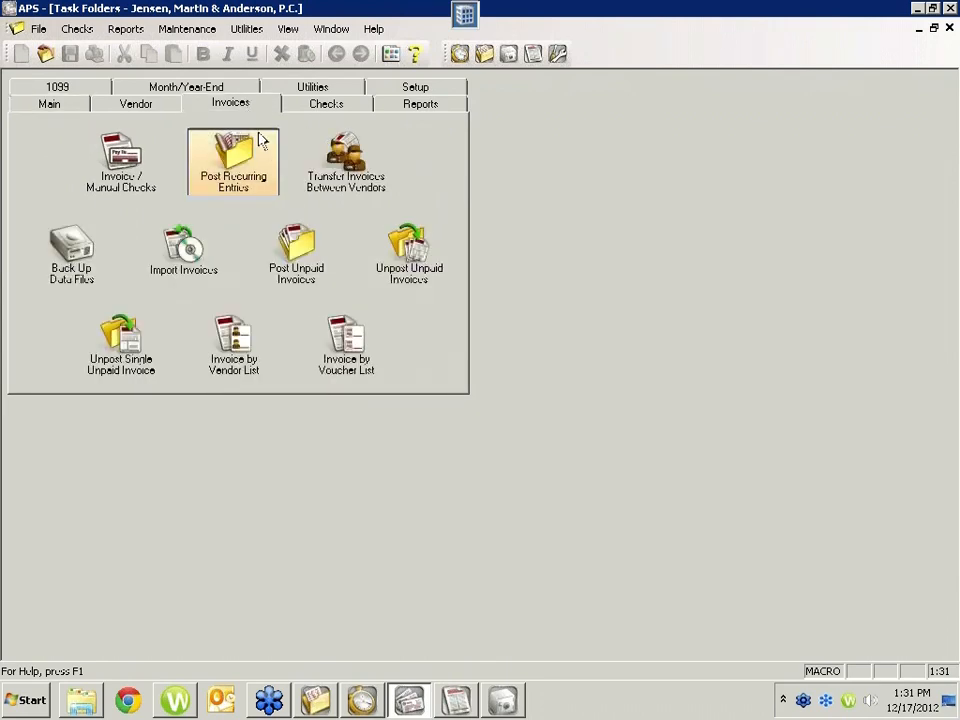
pyautogui.click(356, 165)
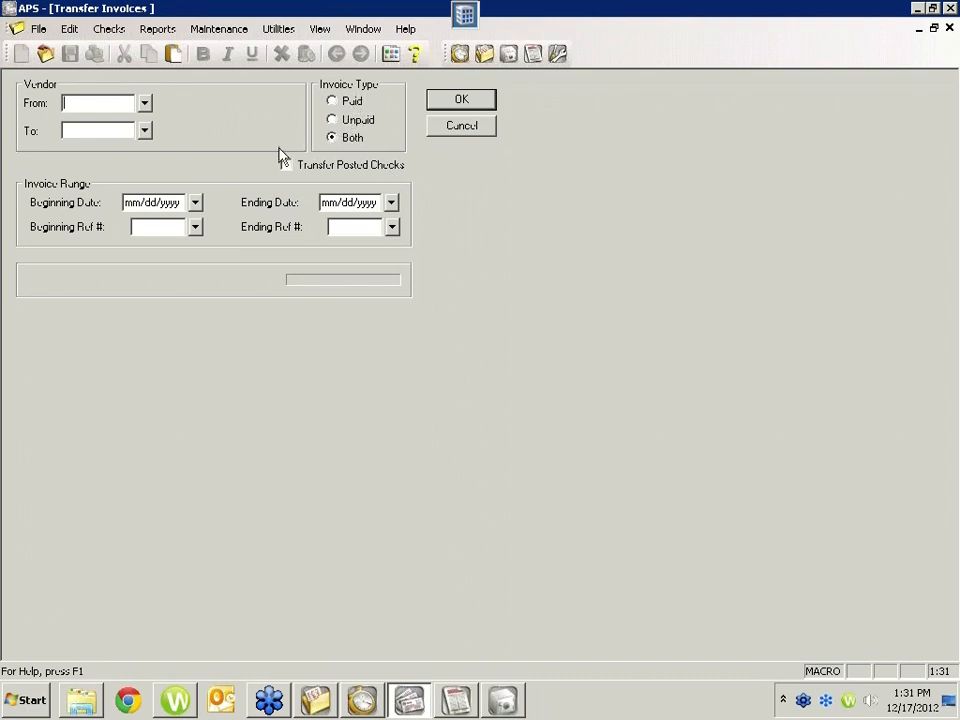
pyautogui.press('Return')
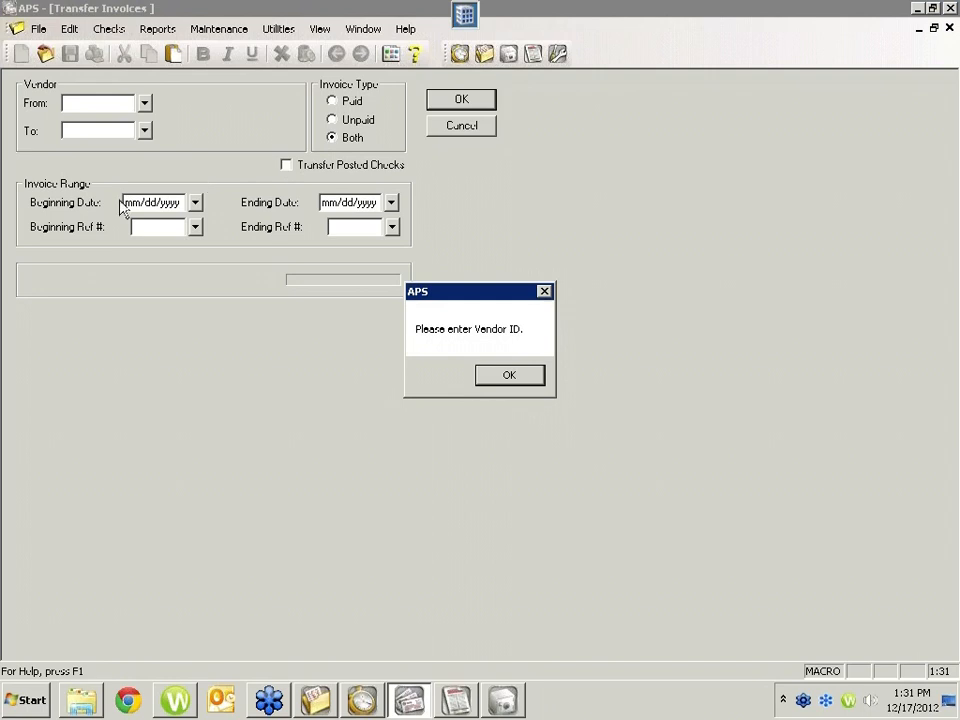
pyautogui.click(501, 378)
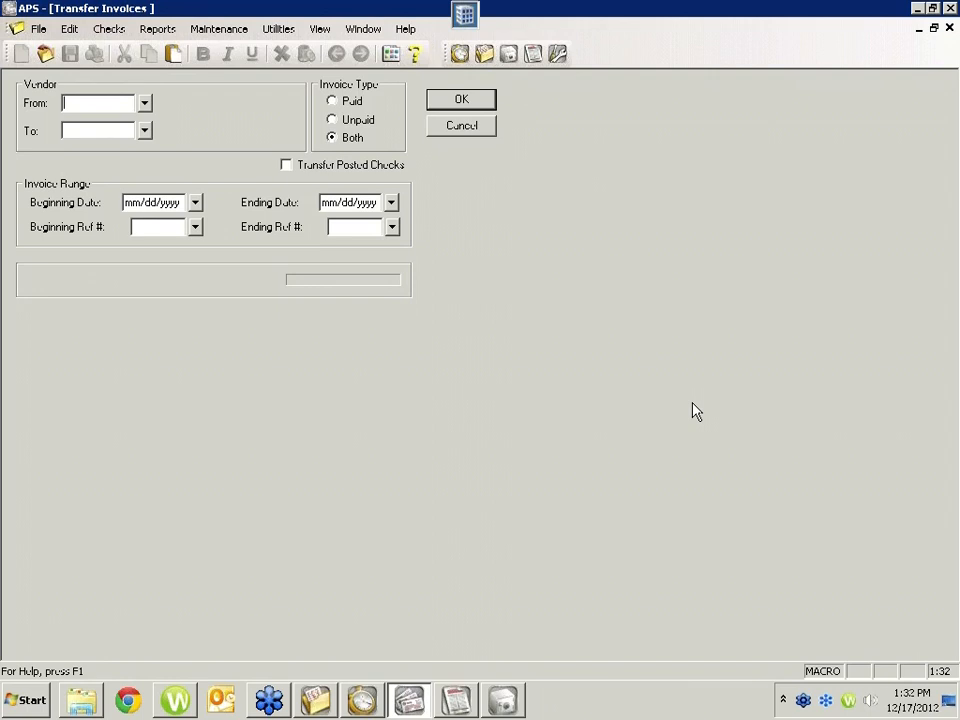
# Step: Switch to GLS and open the reconciliation of the Operating Account, keeping its filled-in statement date, beginning and ending balances and grouping
pyautogui.click(456, 703)
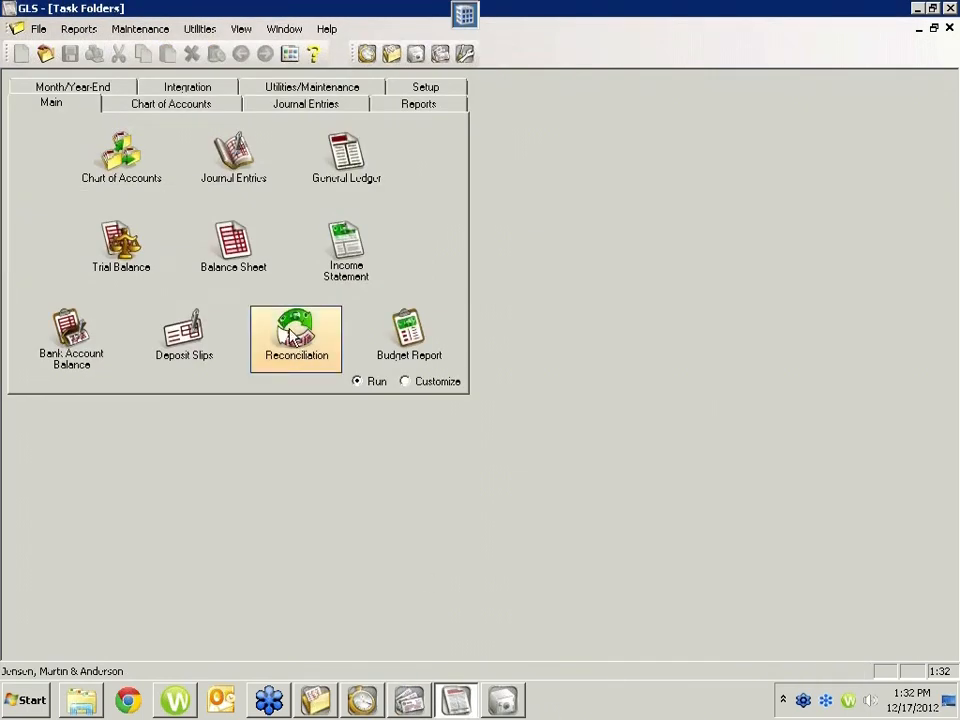
pyautogui.click(296, 332)
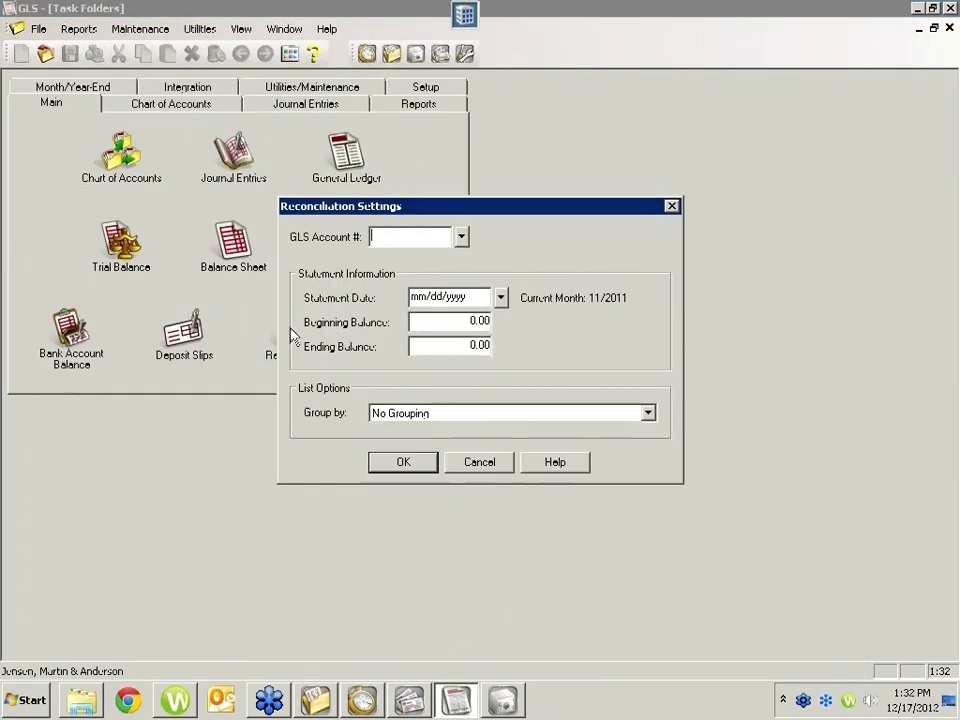
pyautogui.click(460, 238)
pyautogui.doubleClick(424, 285)
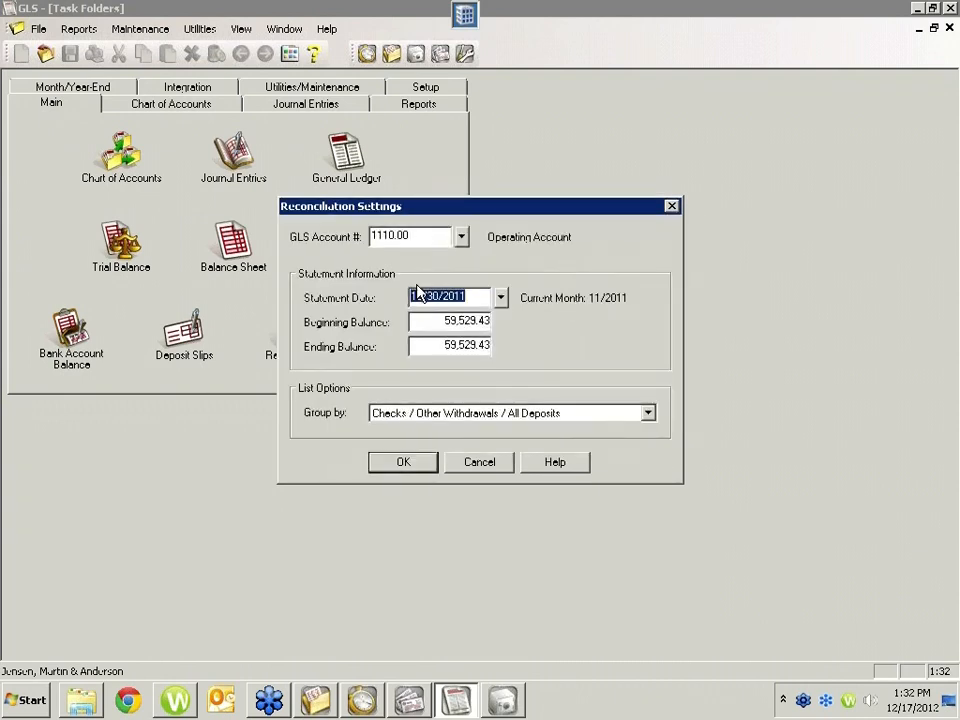
pyautogui.click(422, 320)
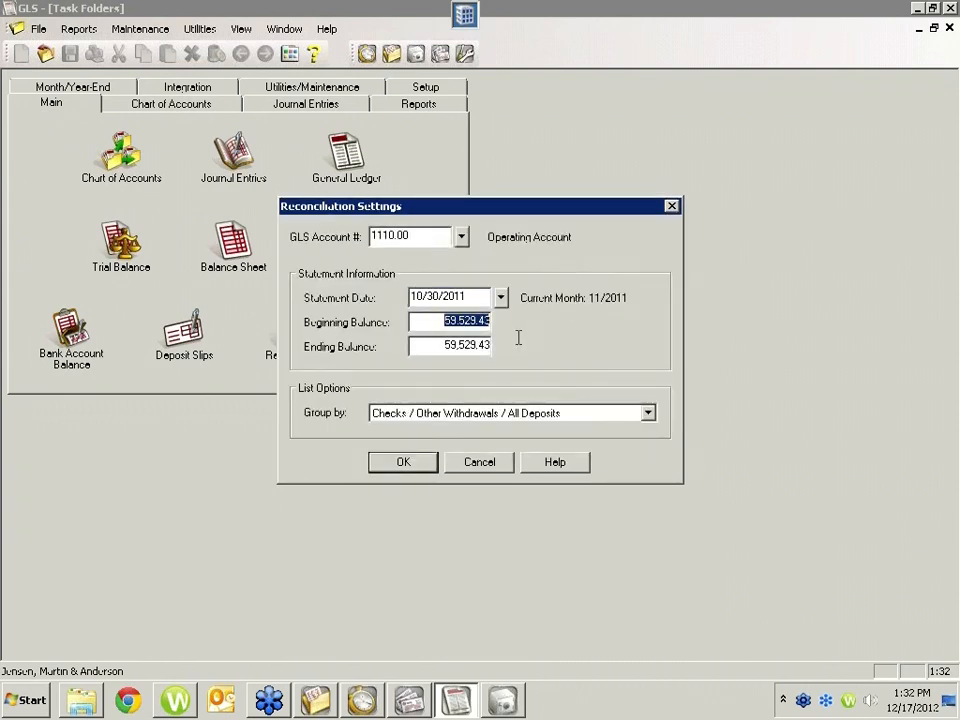
pyautogui.press('Tab')
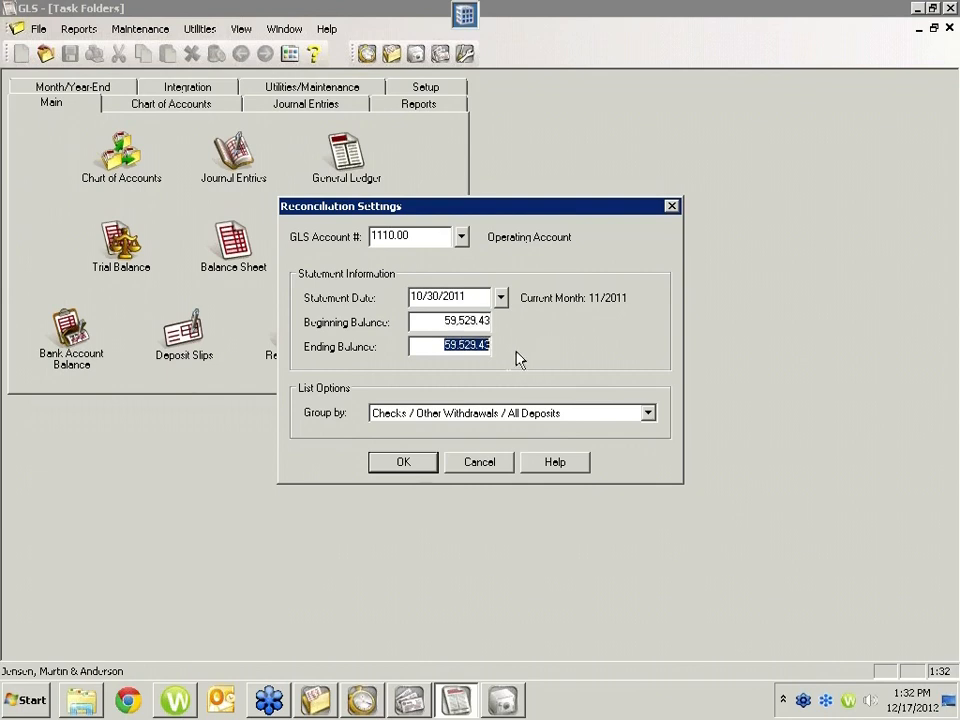
pyautogui.click(460, 344)
pyautogui.doubleClick(454, 296)
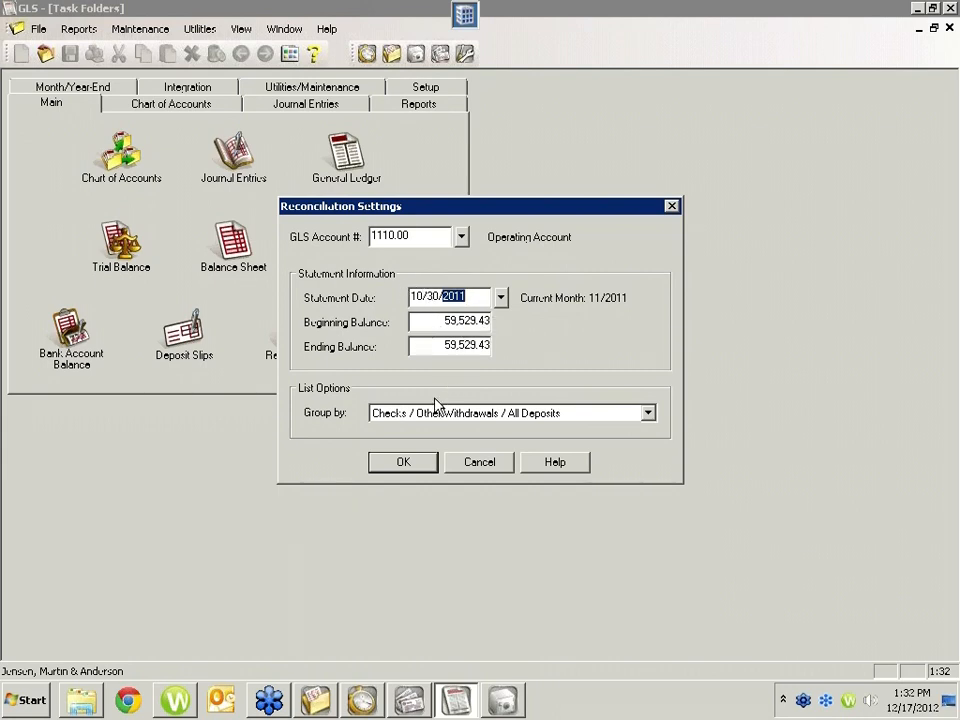
pyautogui.click(450, 321)
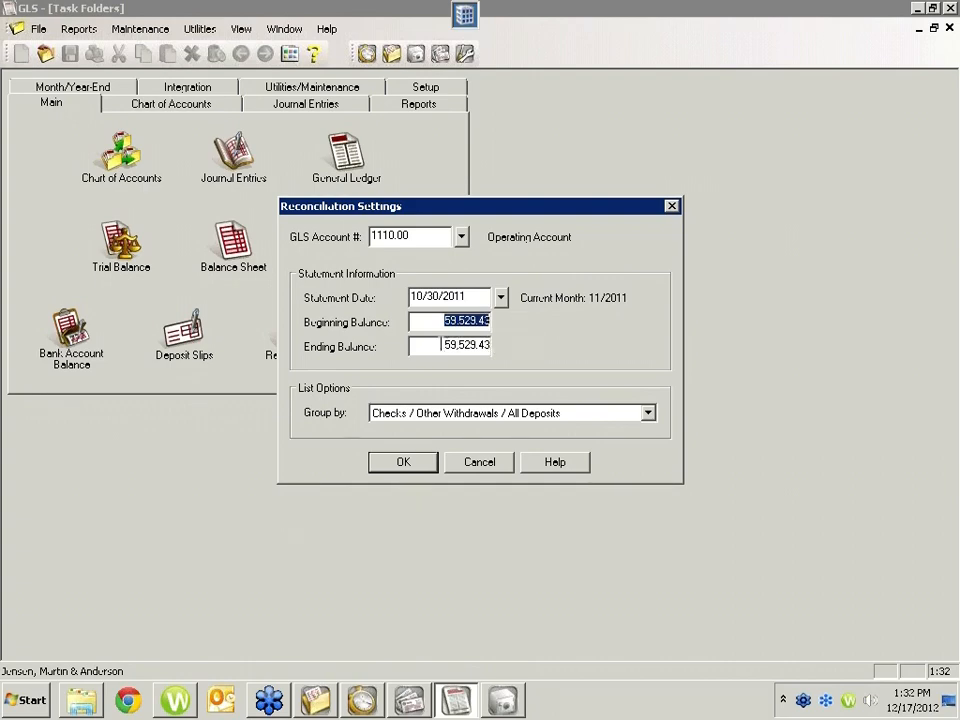
pyautogui.click(403, 464)
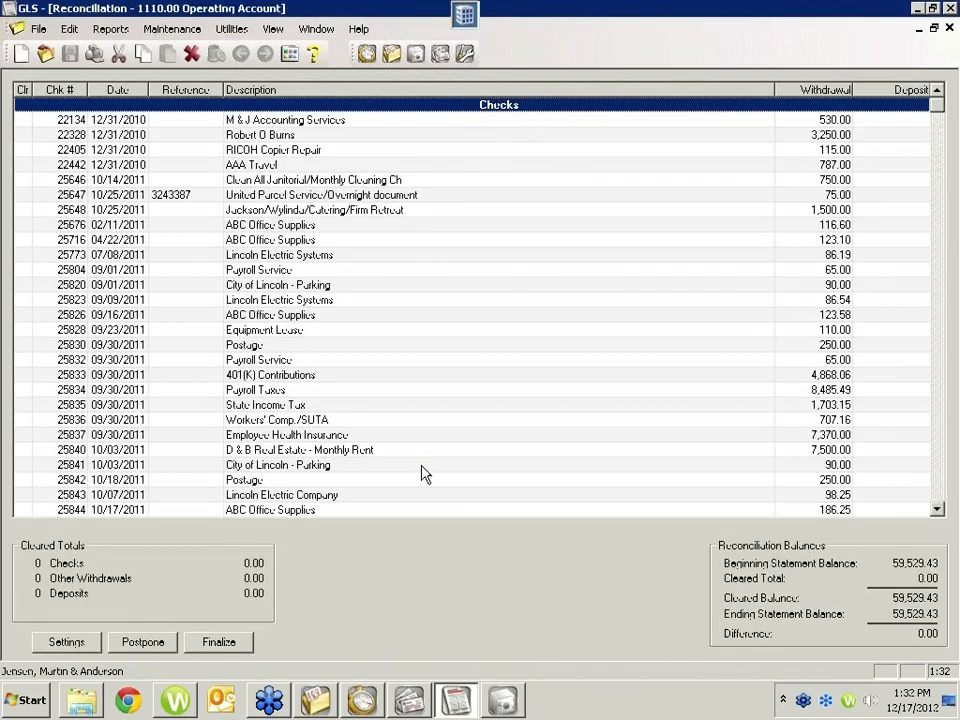
# Step: Preview the detail reconciliation report for the Operating Account, limited to outstanding entries
pyautogui.click(938, 152)
pyautogui.click(938, 152)
pyautogui.click(38, 29)
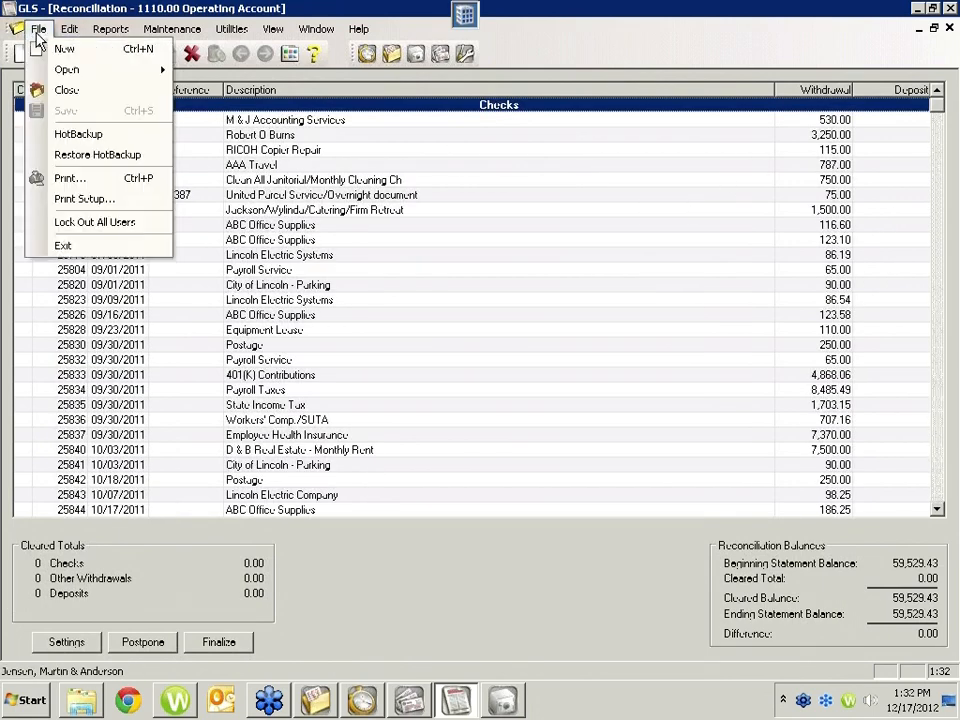
pyautogui.click(68, 178)
pyautogui.click(488, 356)
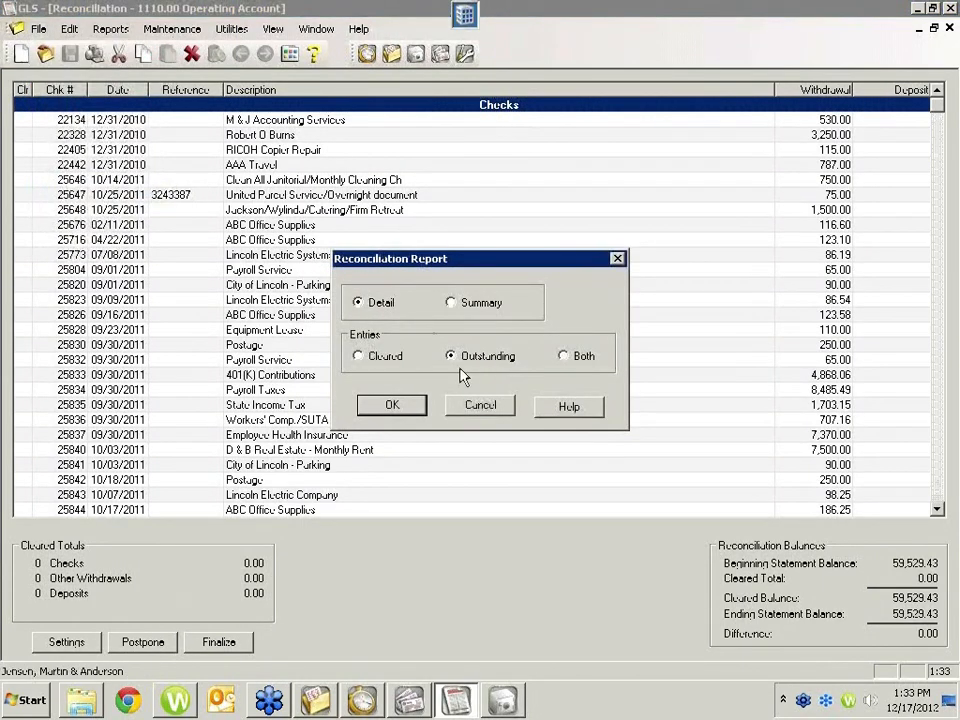
pyautogui.click(397, 407)
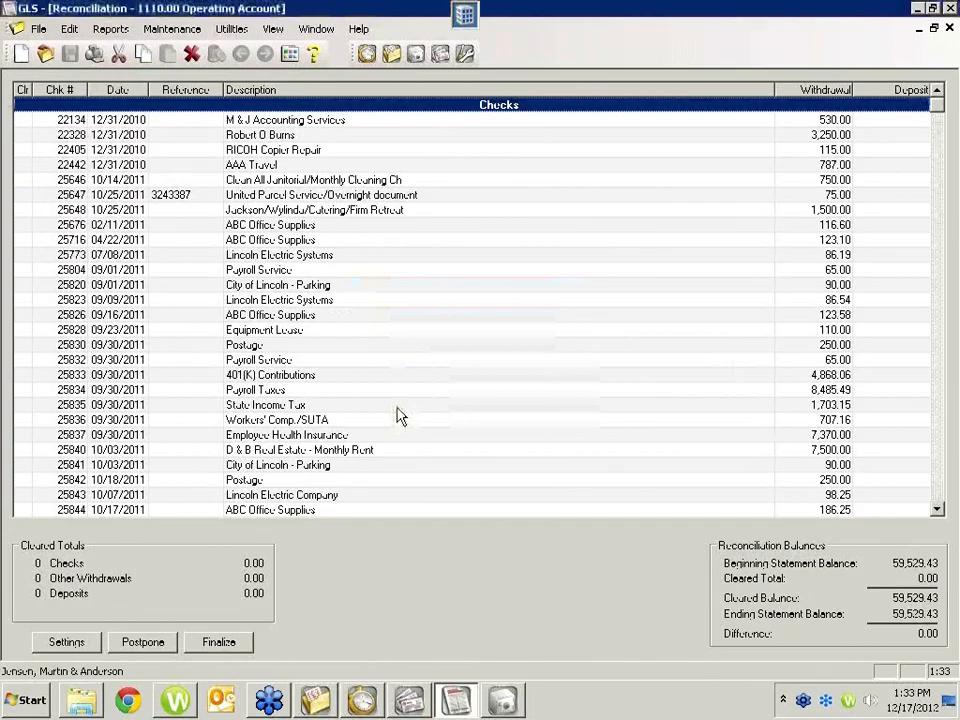
pyautogui.click(526, 432)
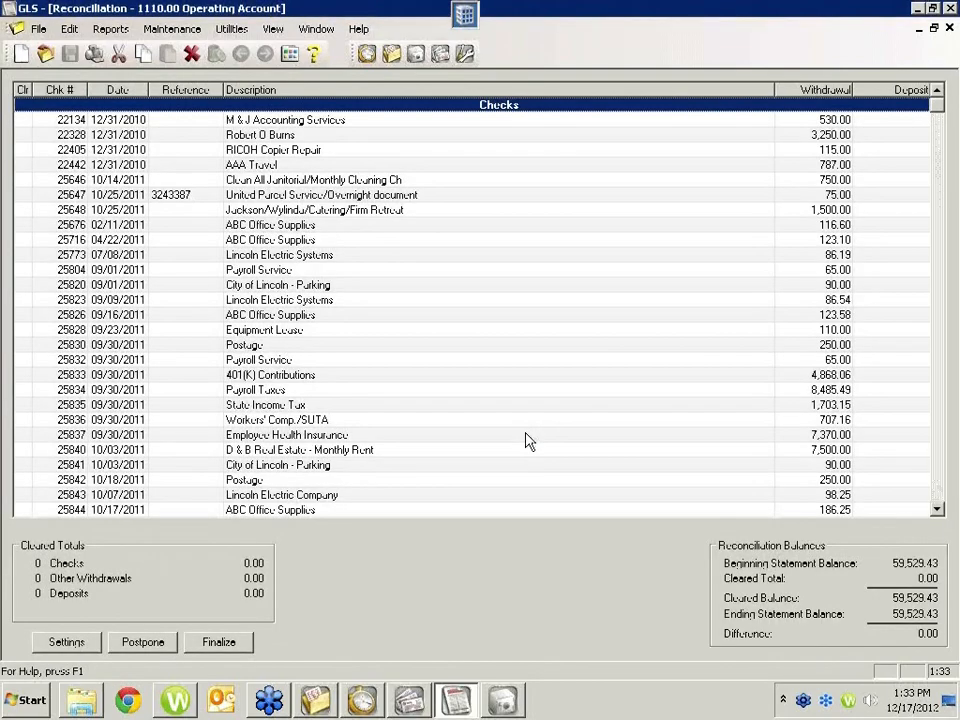
# Step: Examine the report's outstanding checks, deposits, reconciliation balances and the GLS account balance section
pyautogui.scroll(-5, 540, 440)
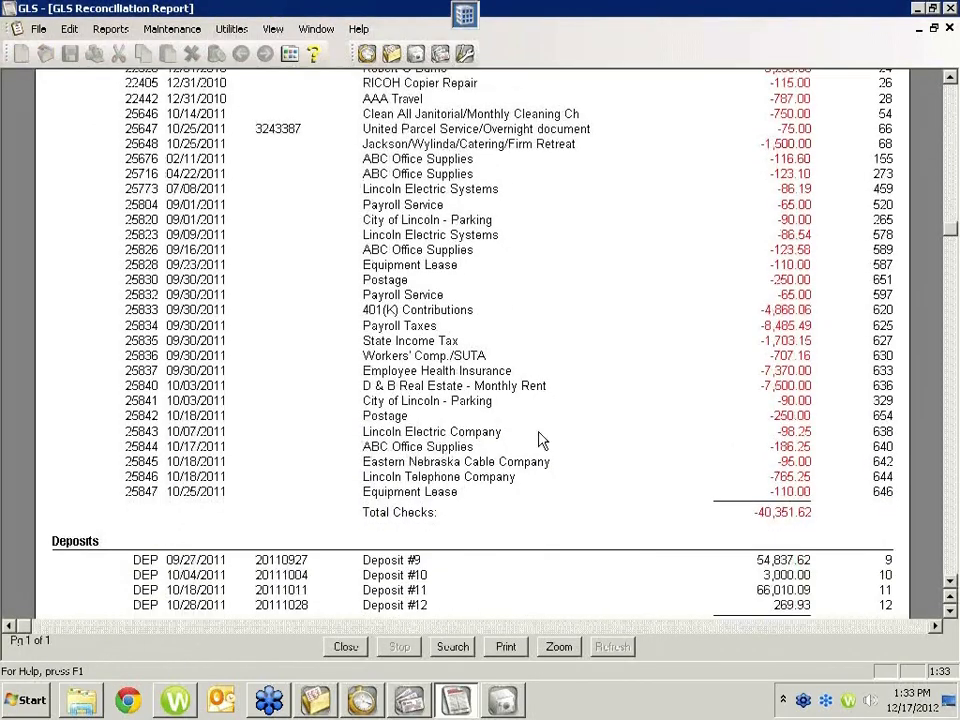
pyautogui.scroll(4, 586, 398)
pyautogui.scroll(-4, 587, 396)
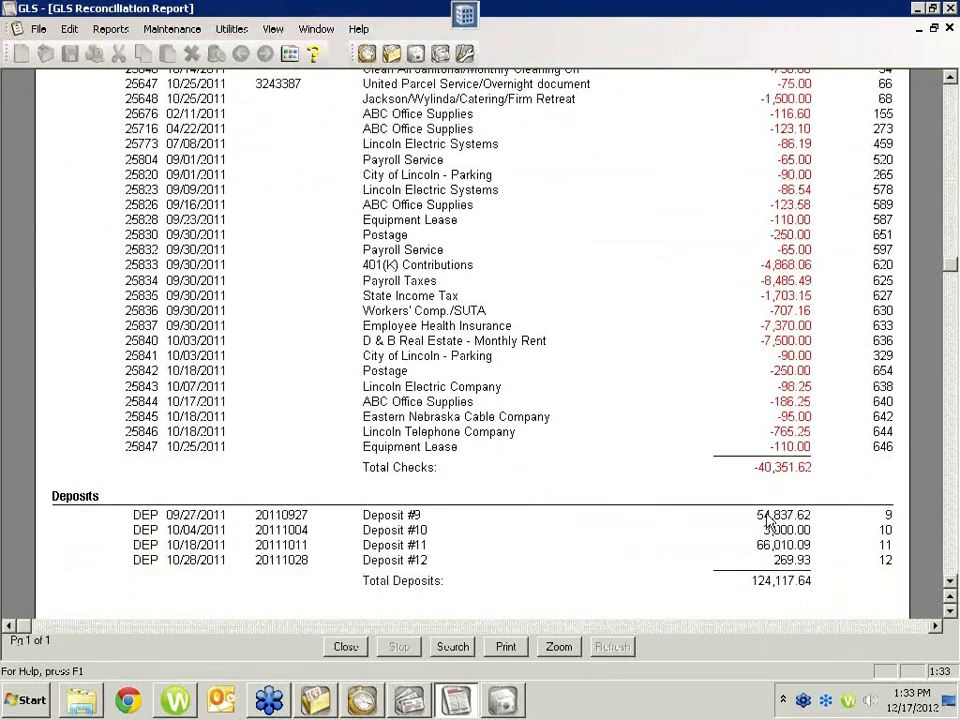
pyautogui.scroll(-2, 790, 530)
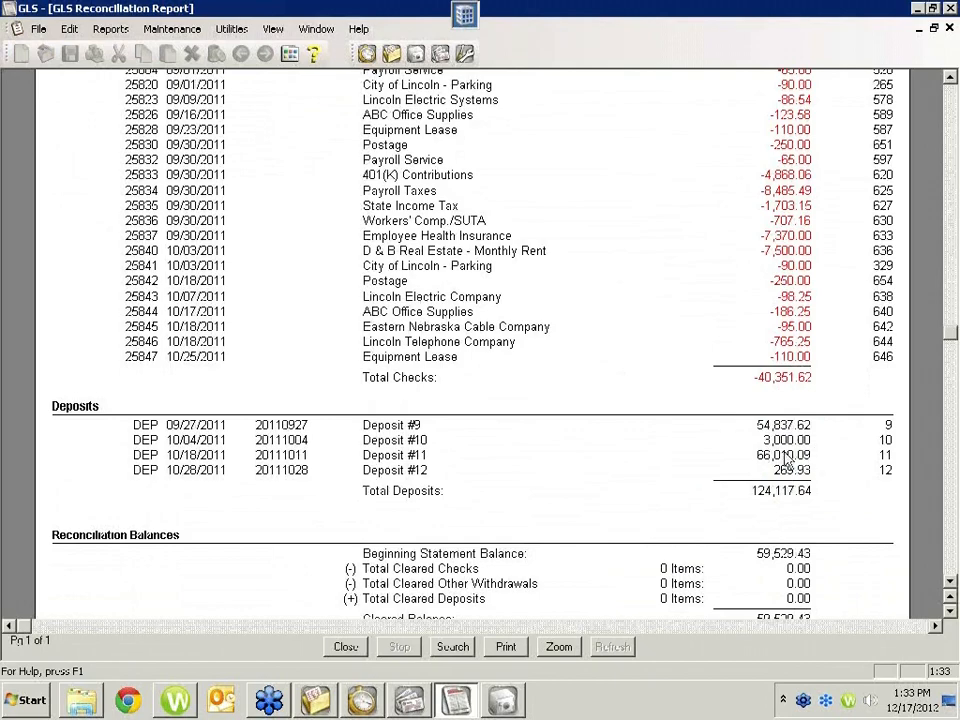
pyautogui.scroll(-2, 770, 450)
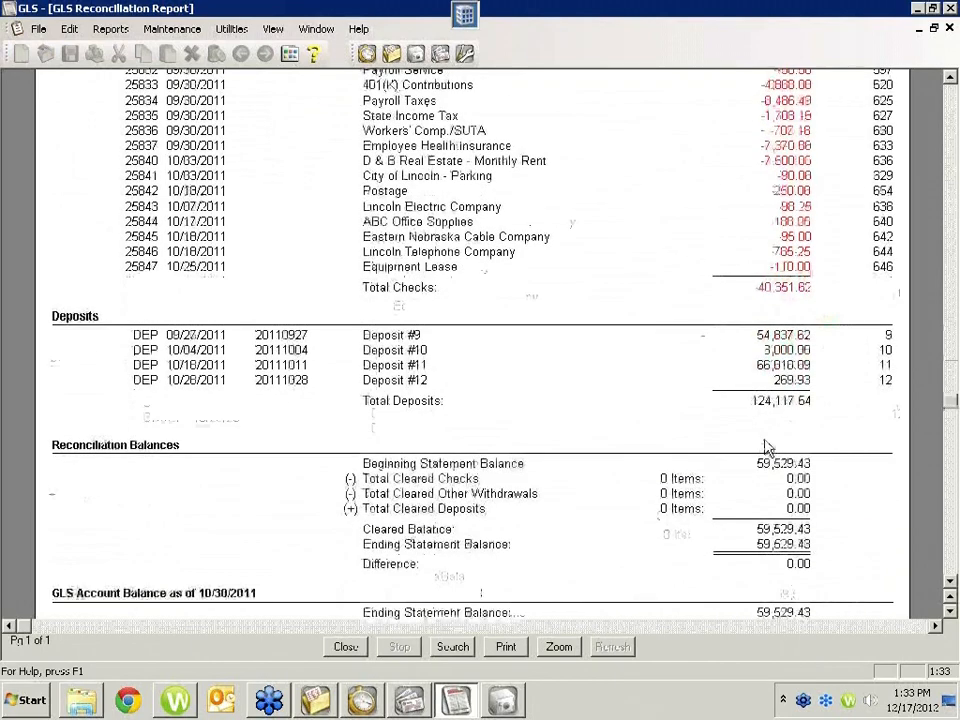
pyautogui.scroll(-3, 770, 450)
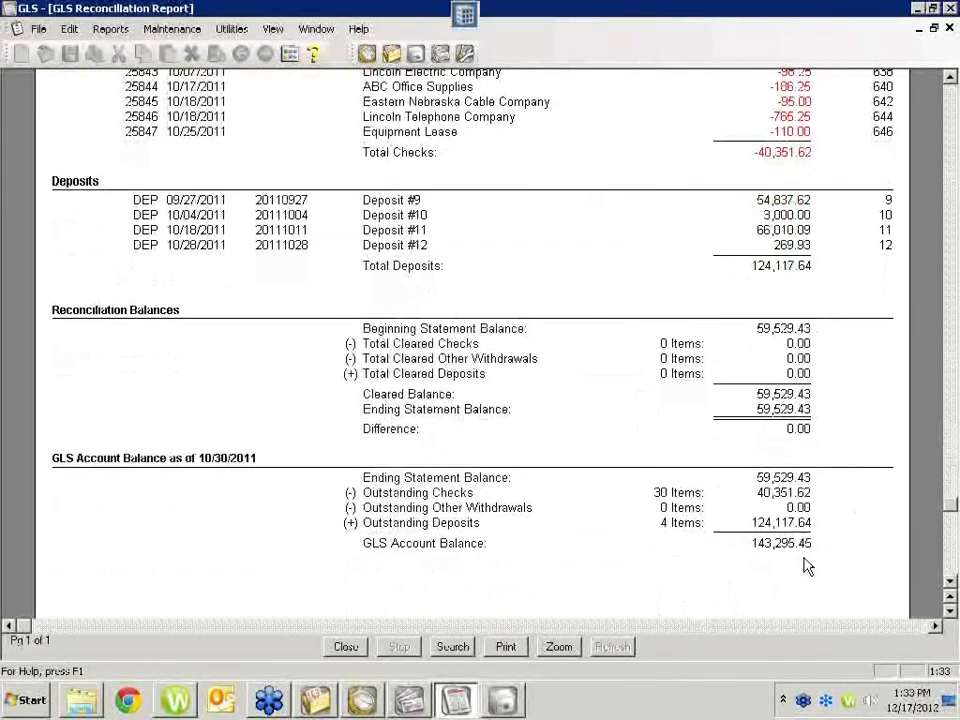
pyautogui.scroll(6, 778, 520)
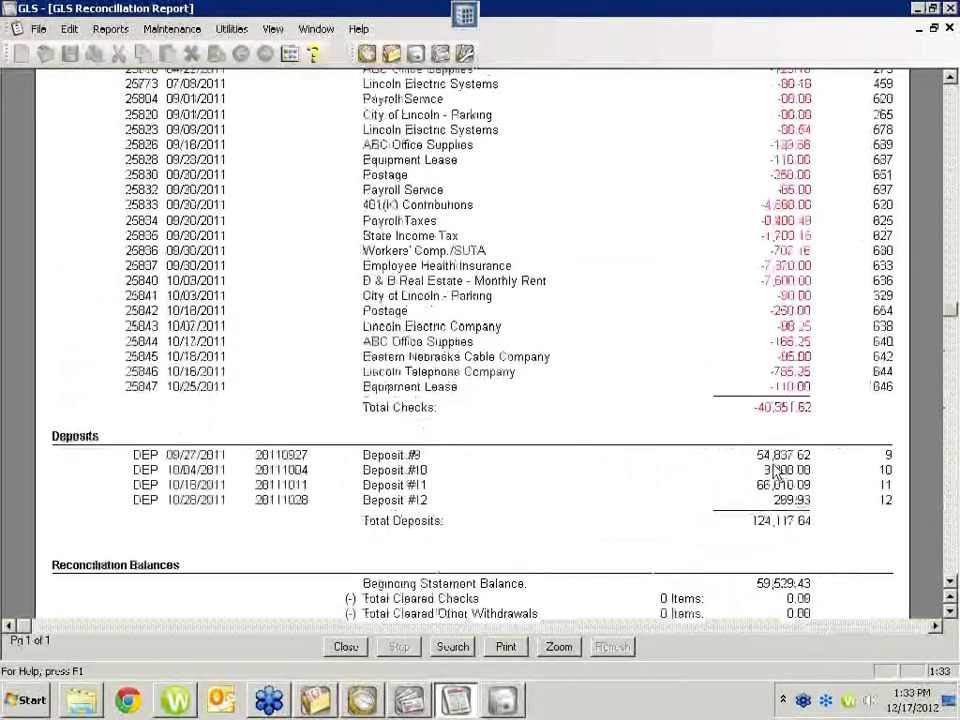
pyautogui.scroll(5, 699, 242)
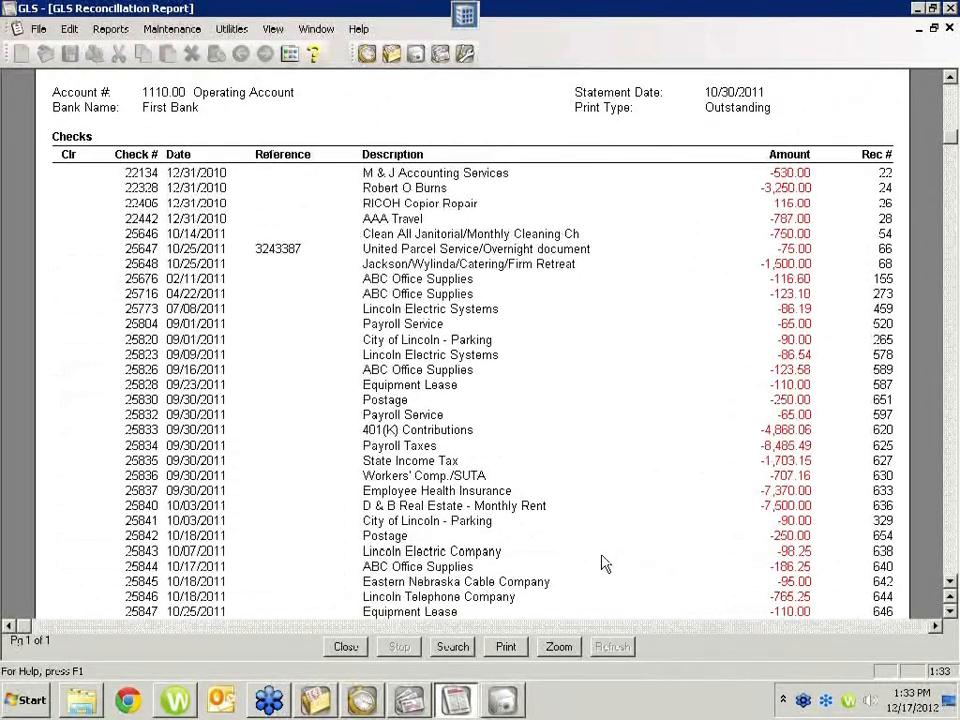
pyautogui.scroll(-5, 744, 551)
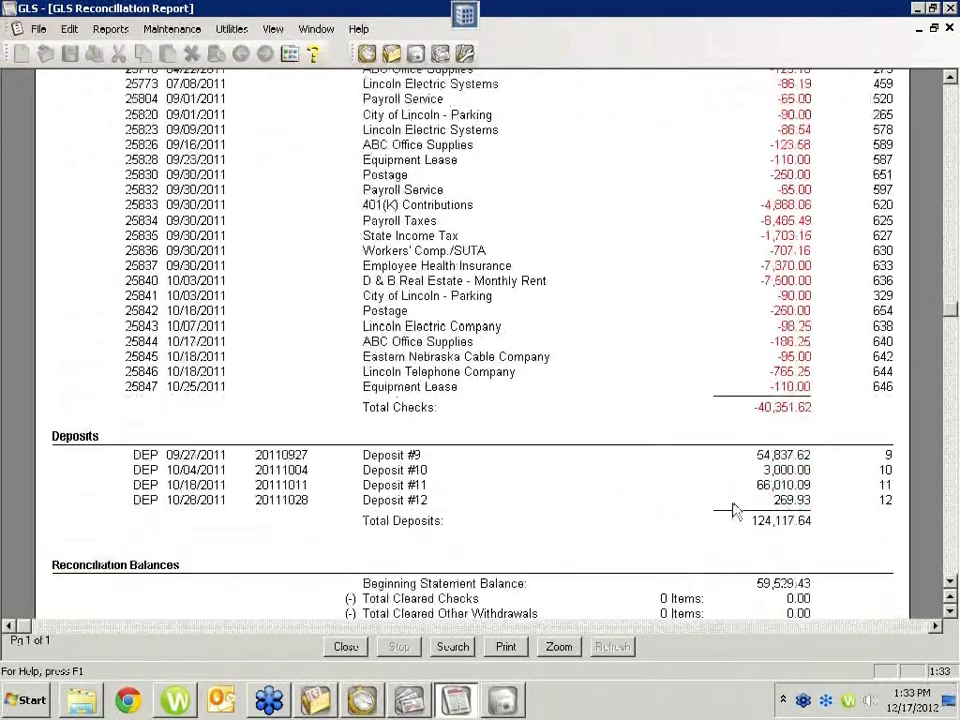
pyautogui.scroll(-4, 720, 490)
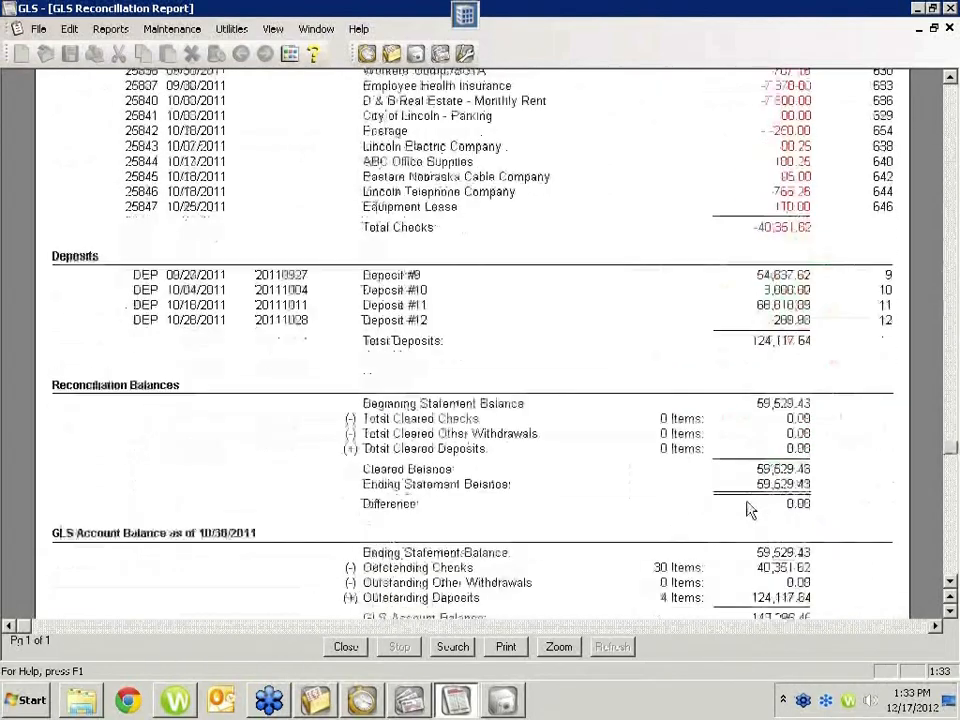
pyautogui.scroll(-3, 750, 508)
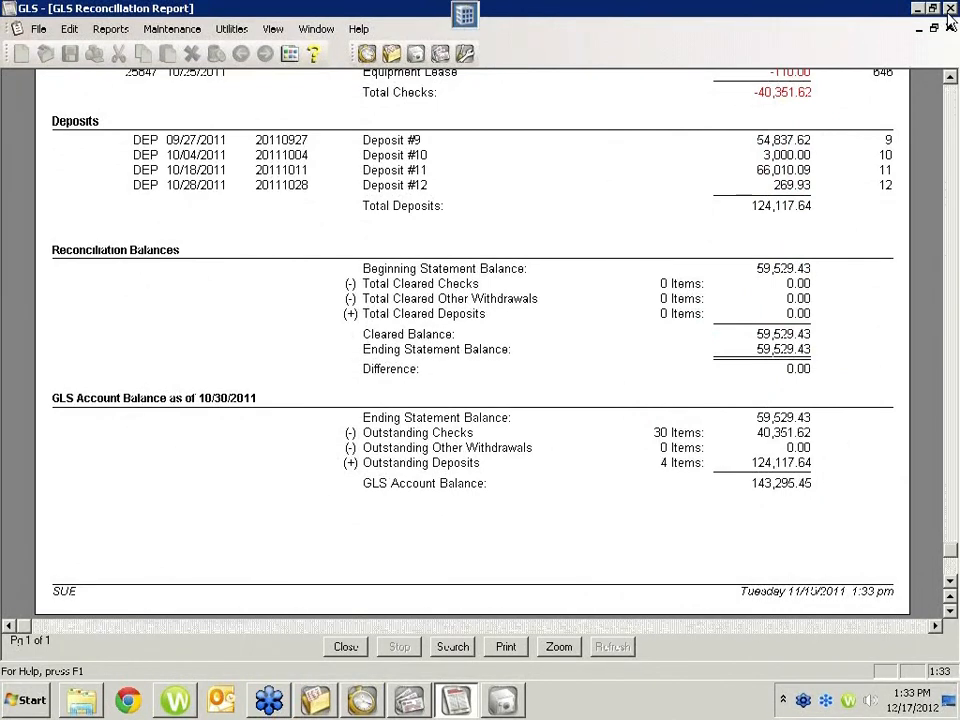
# Step: Close the reconciliation report preview and cancel the Operating Account reconciliation
pyautogui.click(345, 648)
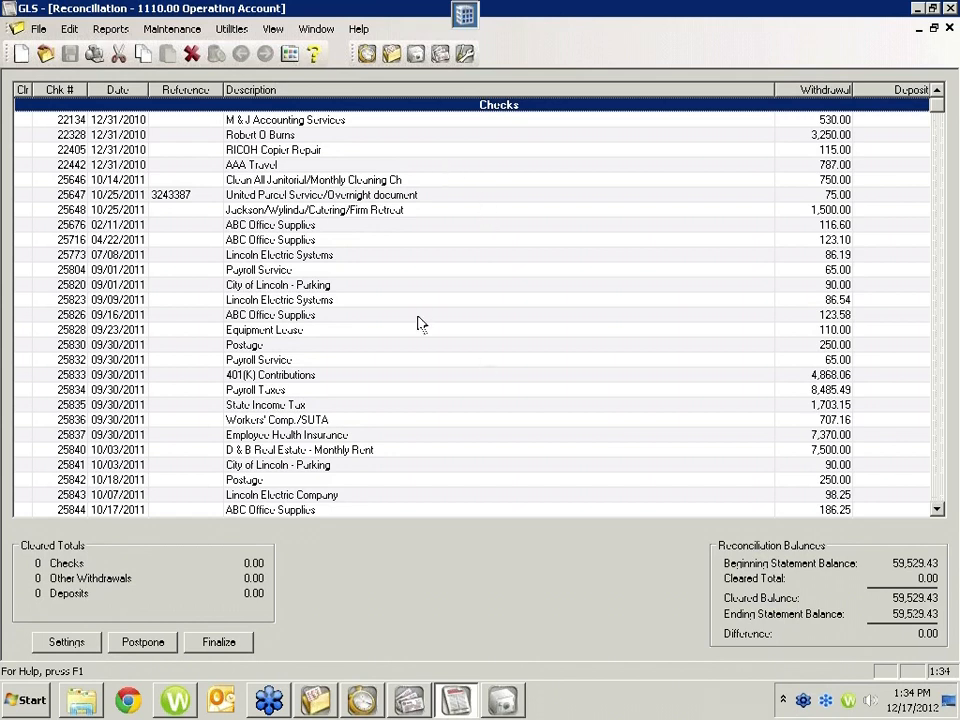
pyautogui.click(191, 54)
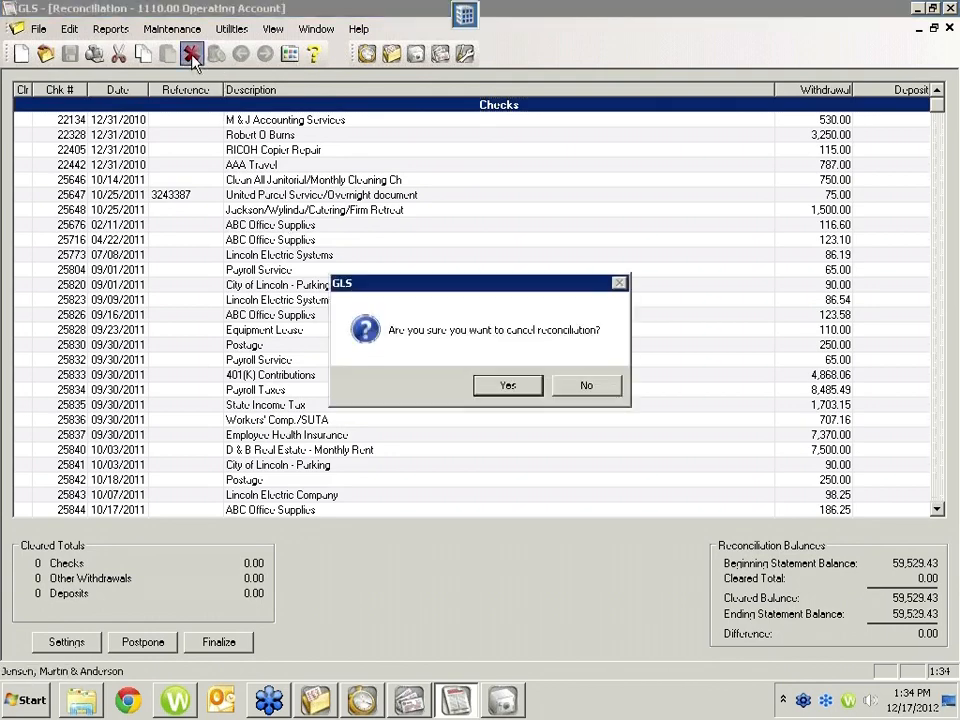
pyautogui.click(488, 393)
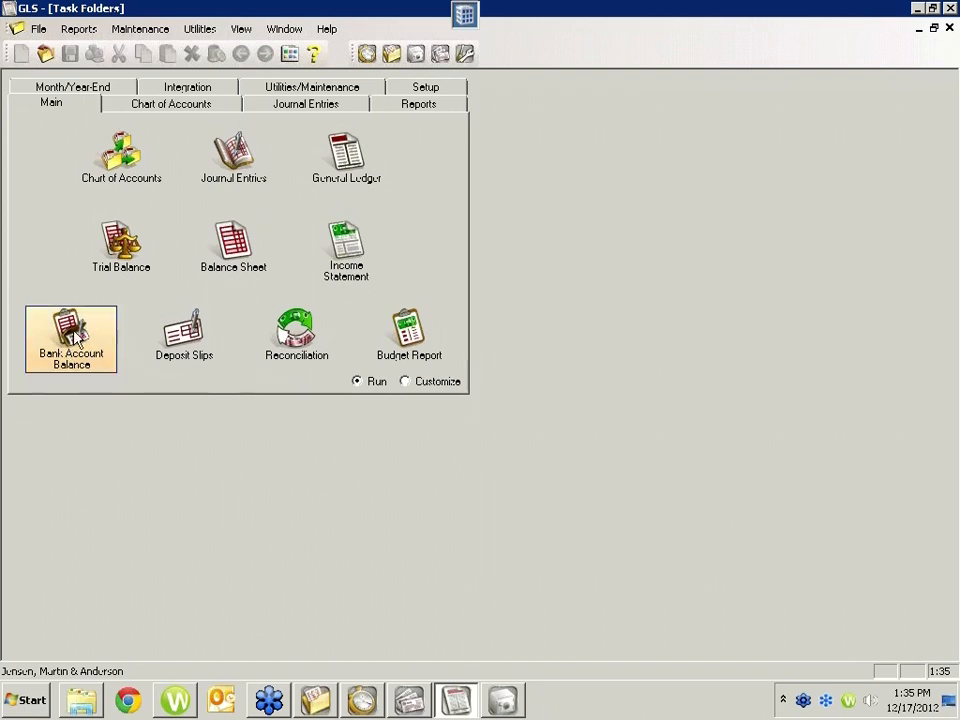
# Step: Preview the Bank Account Balance report, check the balances of the bank accounts, and close it
pyautogui.click(55, 358)
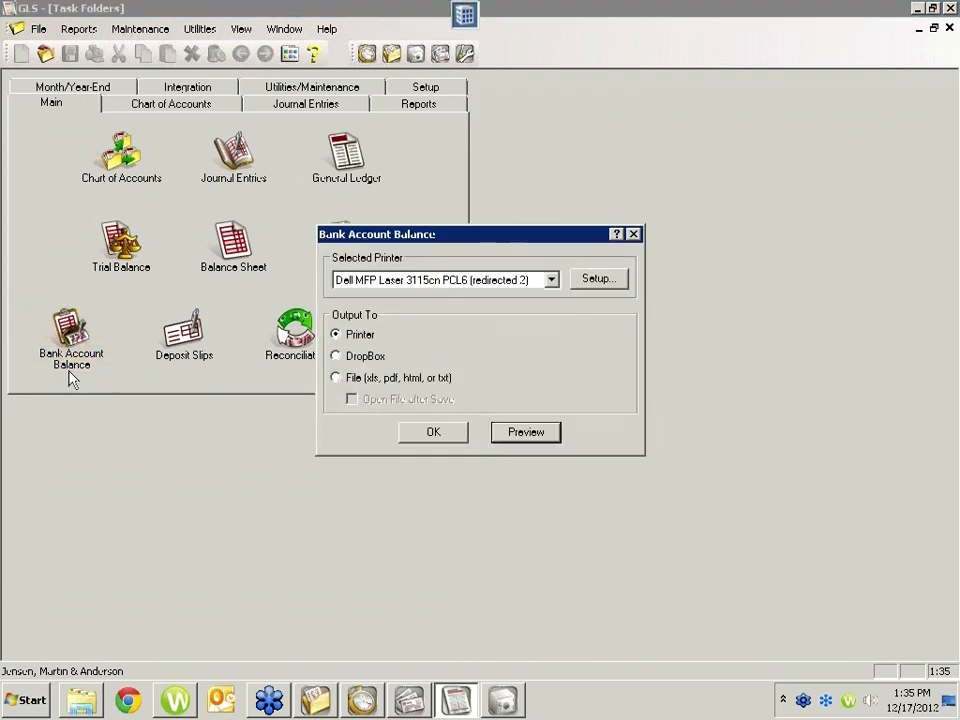
pyautogui.click(508, 431)
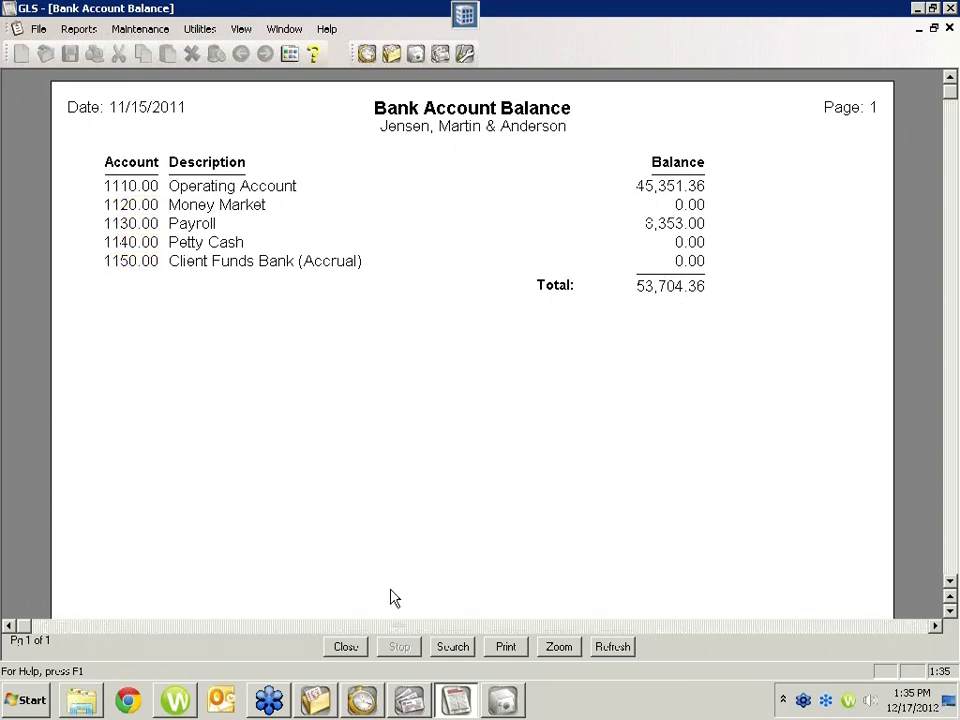
pyautogui.click(340, 648)
# Step: Start a new deposit slip in GLS, keeping the proposed date 11/15/2011, deposit ID and Operating Account
pyautogui.click(449, 704)
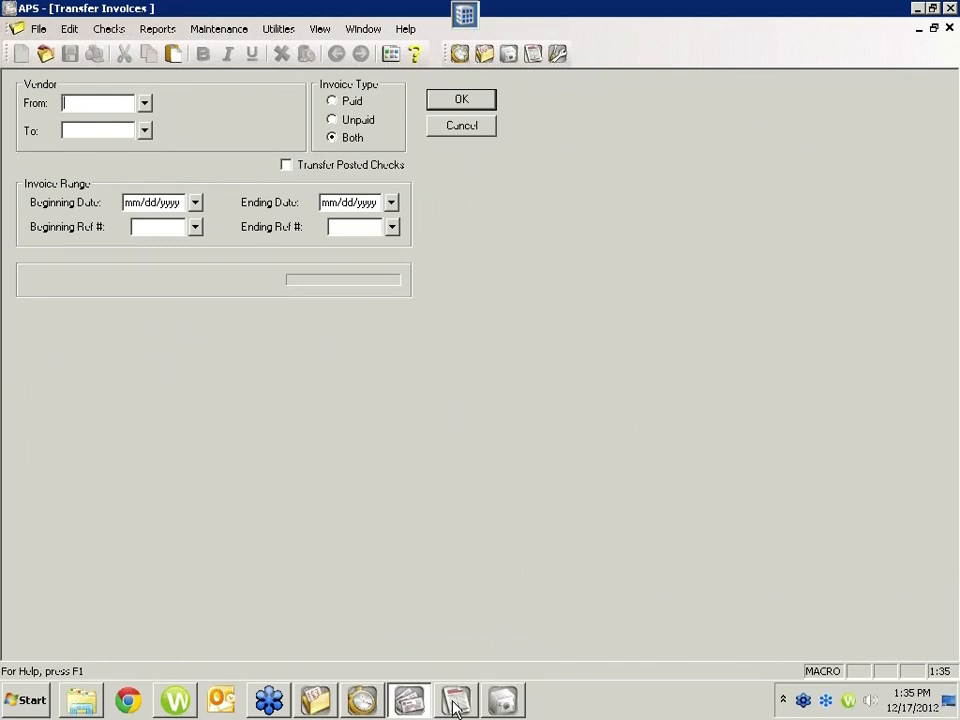
pyautogui.click(455, 702)
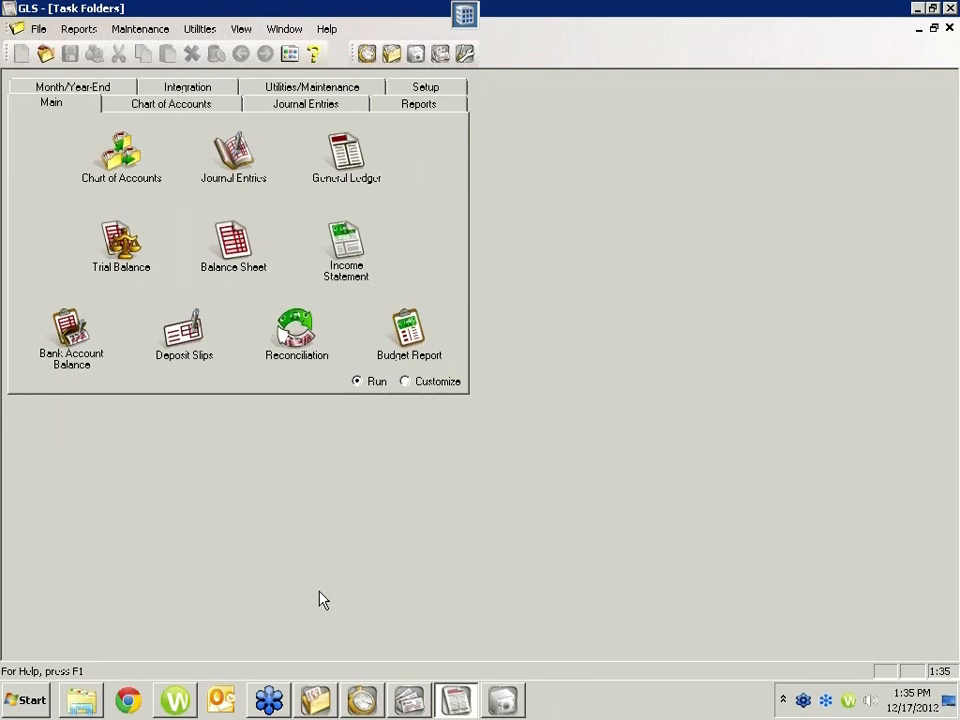
pyautogui.click(183, 352)
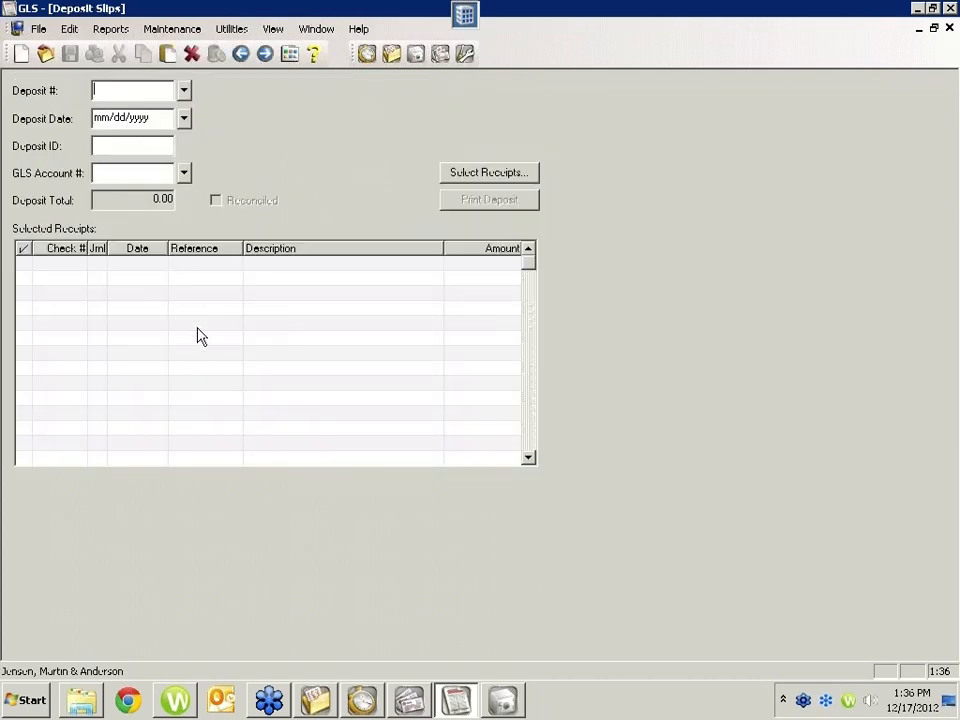
pyautogui.press('Tab')
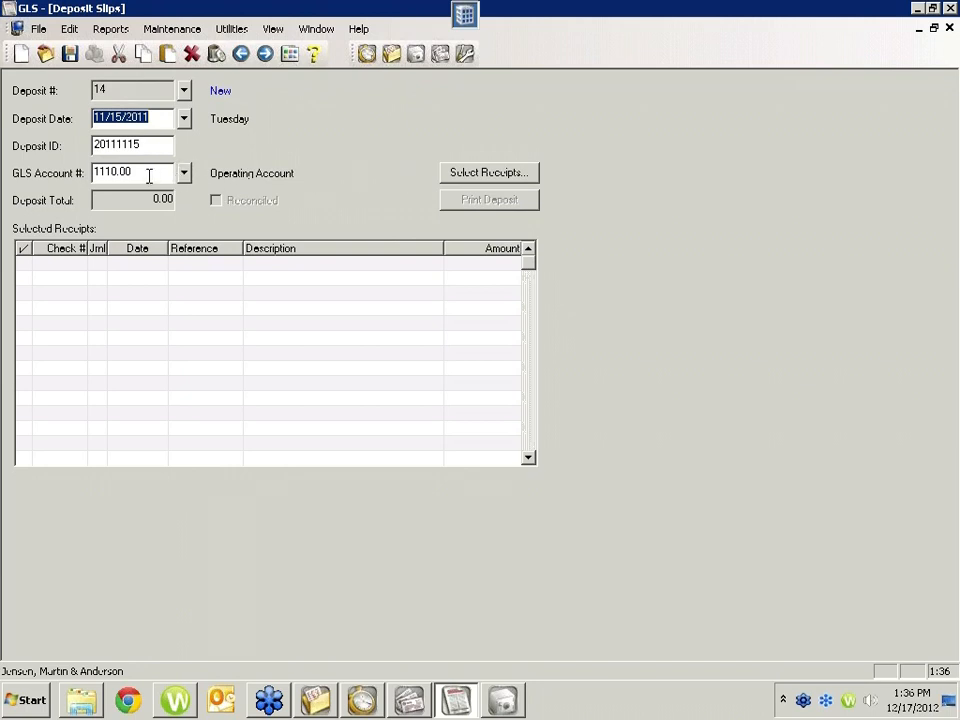
# Step: Add all three listed cash and check receipts, for 20000.00, 125.00 and 100.00, to the deposit slip
pyautogui.click(469, 178)
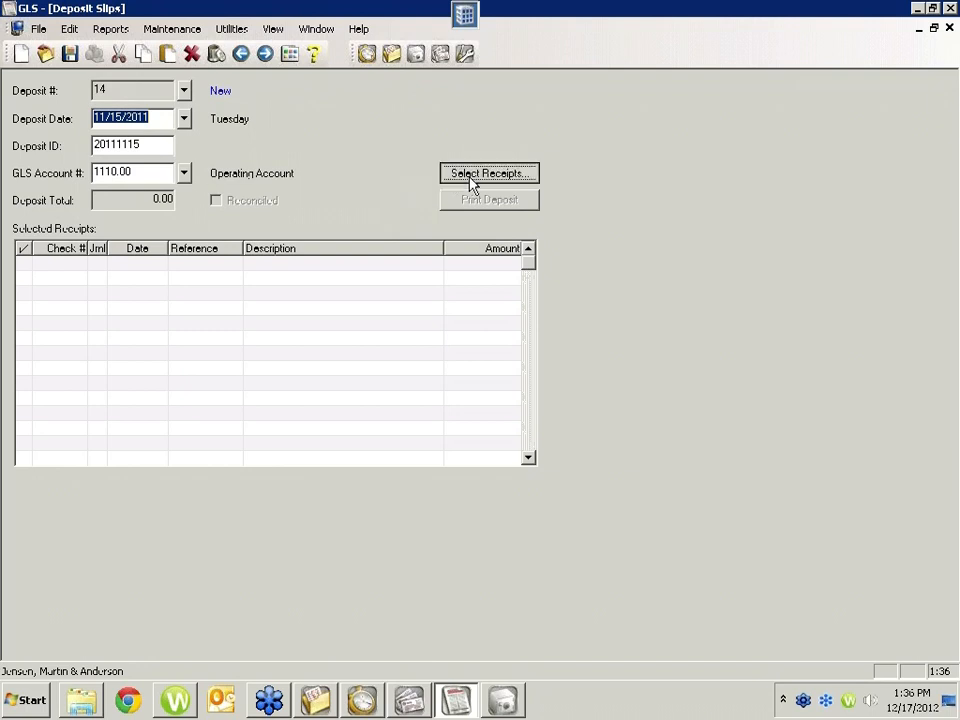
pyautogui.click(261, 304)
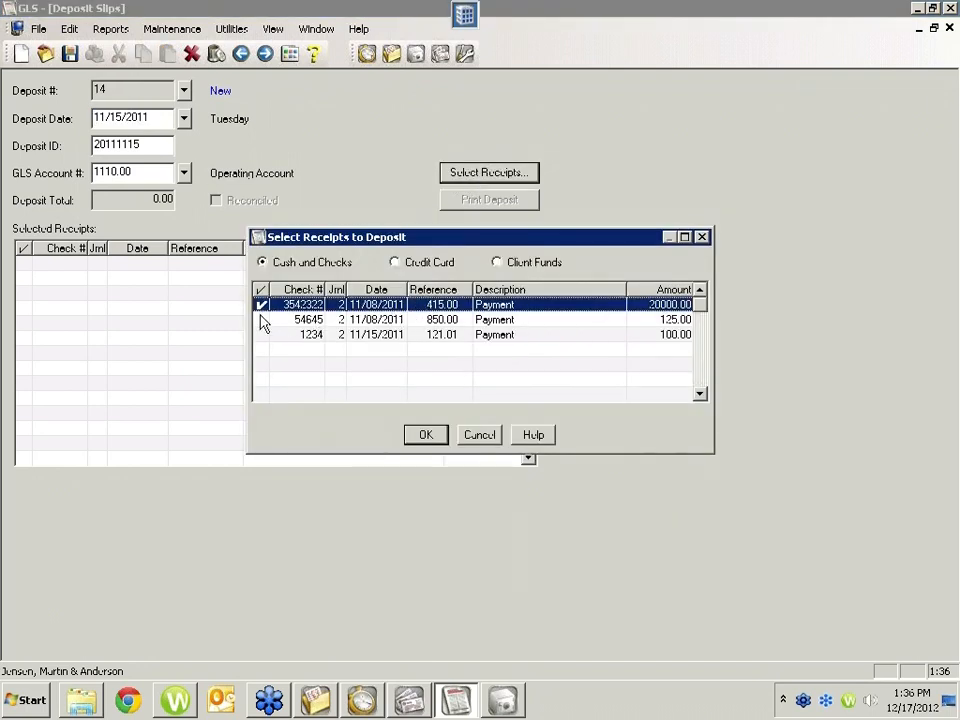
pyautogui.click(261, 319)
pyautogui.click(261, 334)
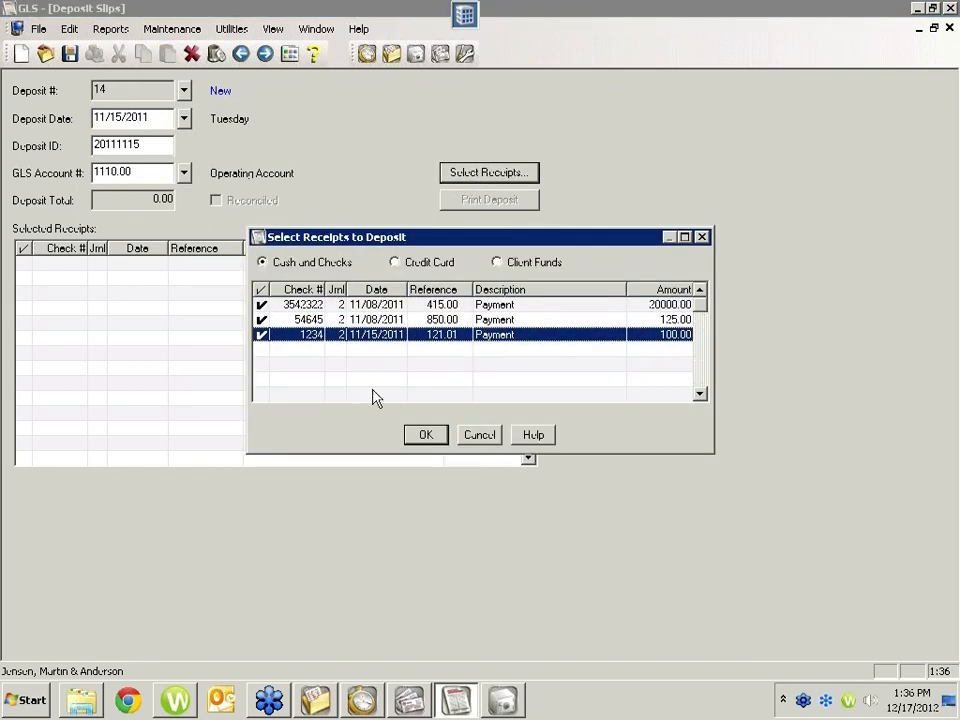
pyautogui.click(425, 437)
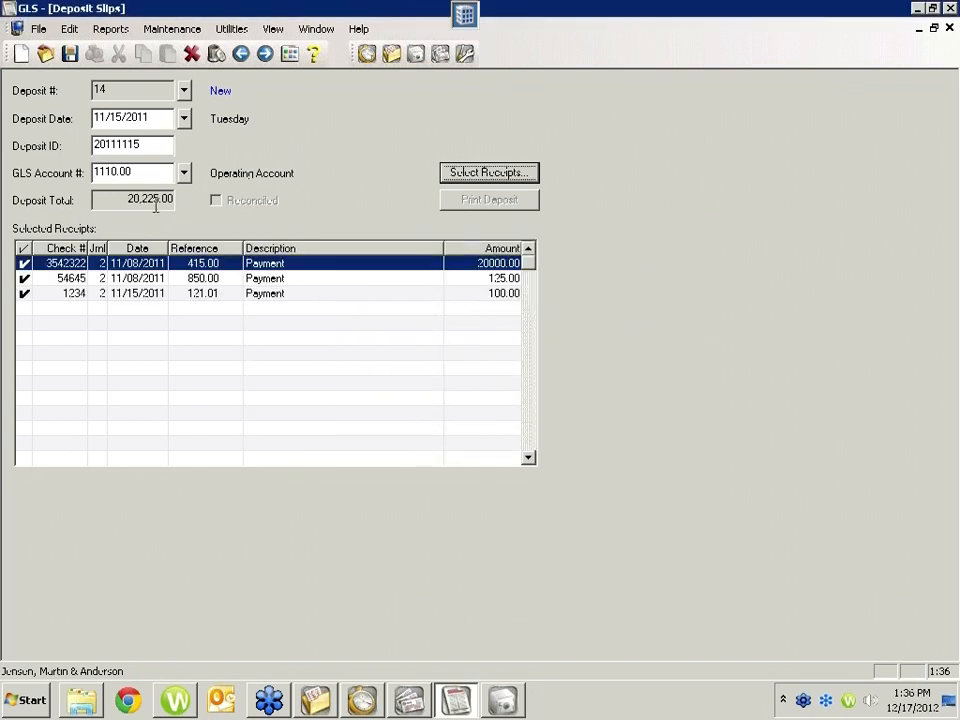
# Step: Check the deposit total of the new deposit slip
pyautogui.moveTo(127, 199); pyautogui.dragTo(195, 199)
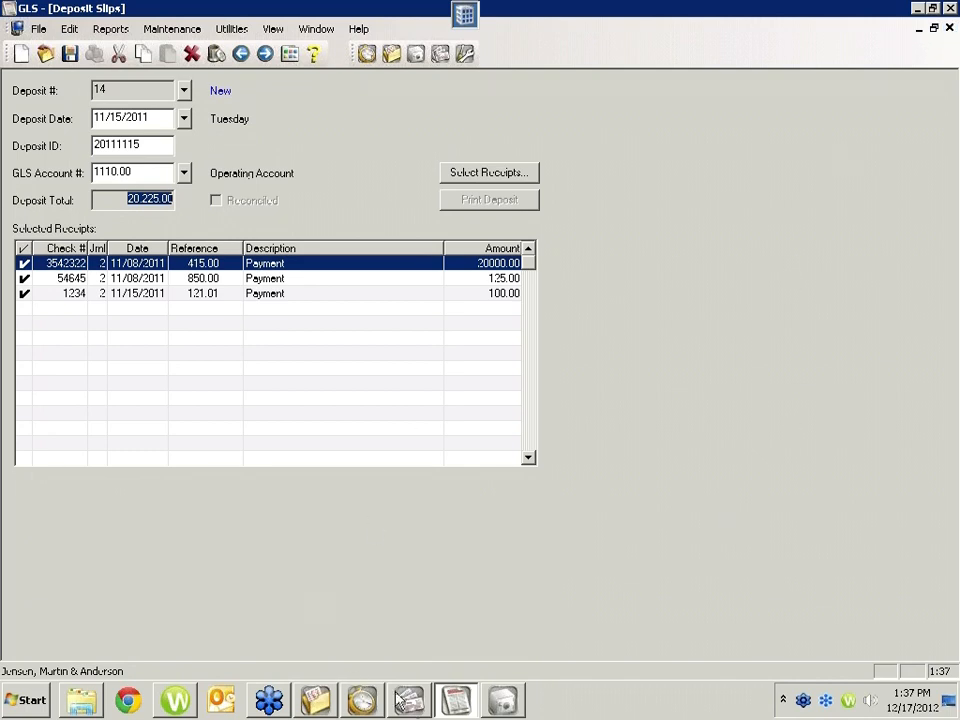
# Step: Switch to TAS and start a new trust check transaction for the proposed trust ID and bank 2, with an amount of 1,000.00
pyautogui.click(505, 703)
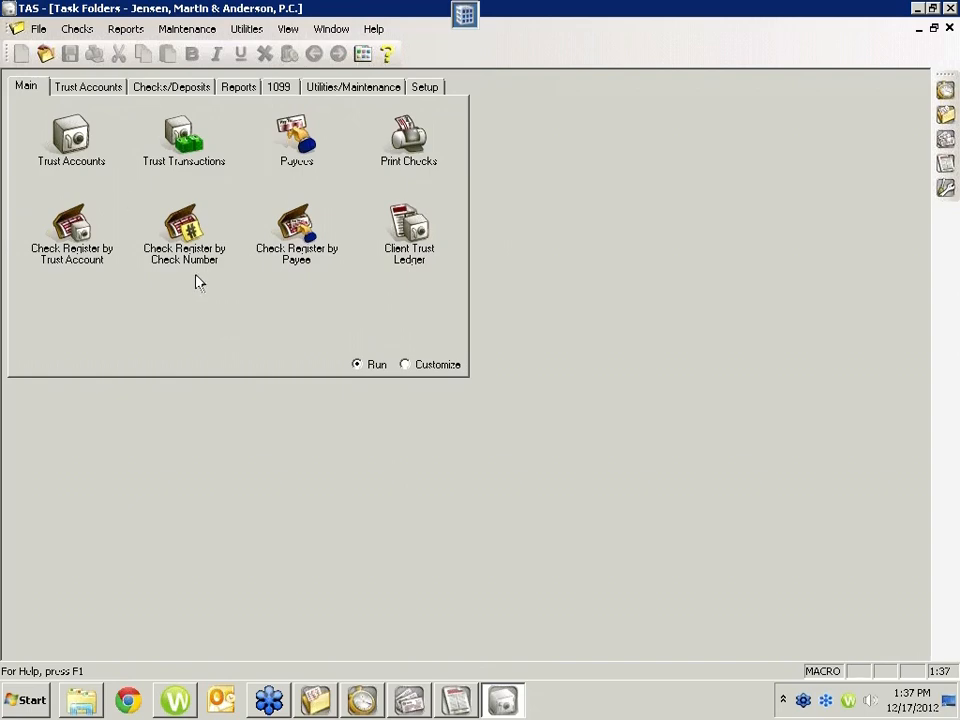
pyautogui.click(186, 145)
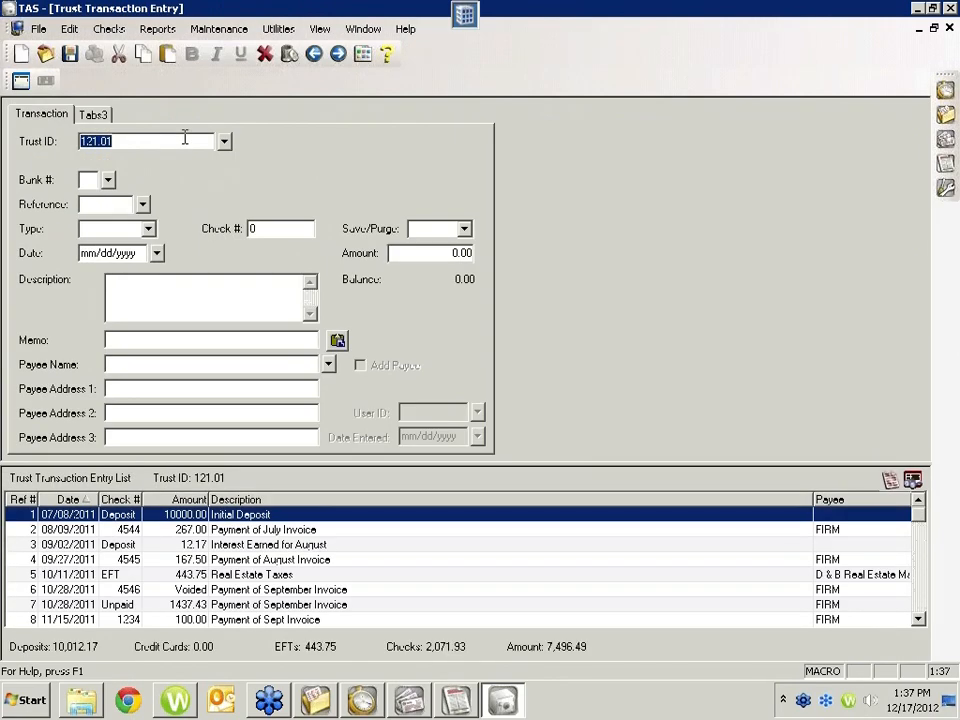
pyautogui.press('Tab')
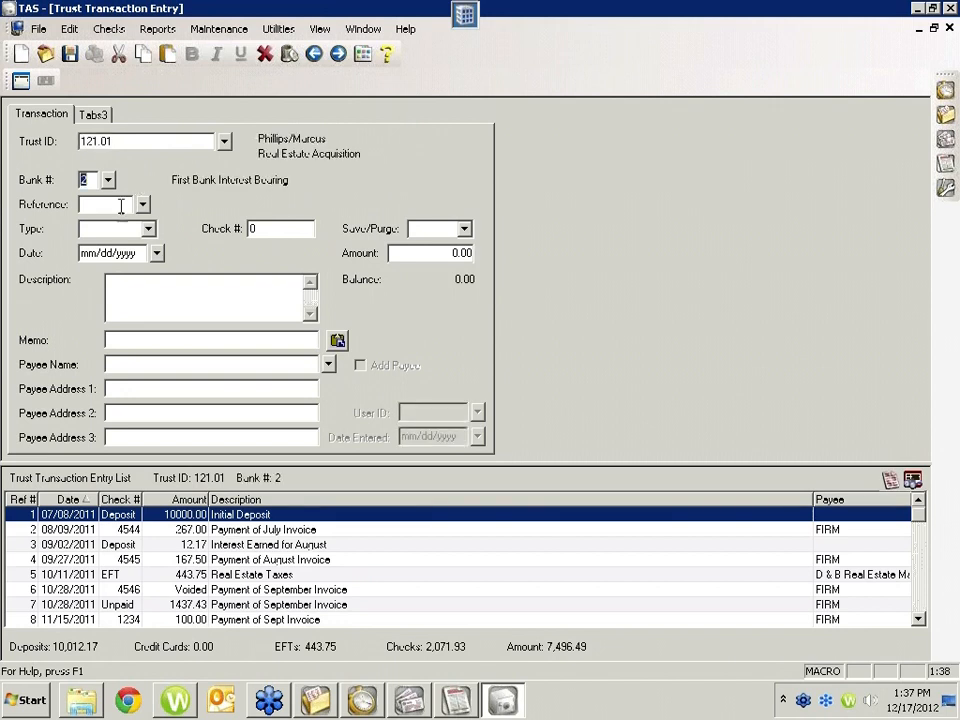
pyautogui.press('Tab')
pyautogui.press('Tab')
pyautogui.moveTo(426, 256); pyautogui.dragTo(518, 265)
pyautogui.write('1000')
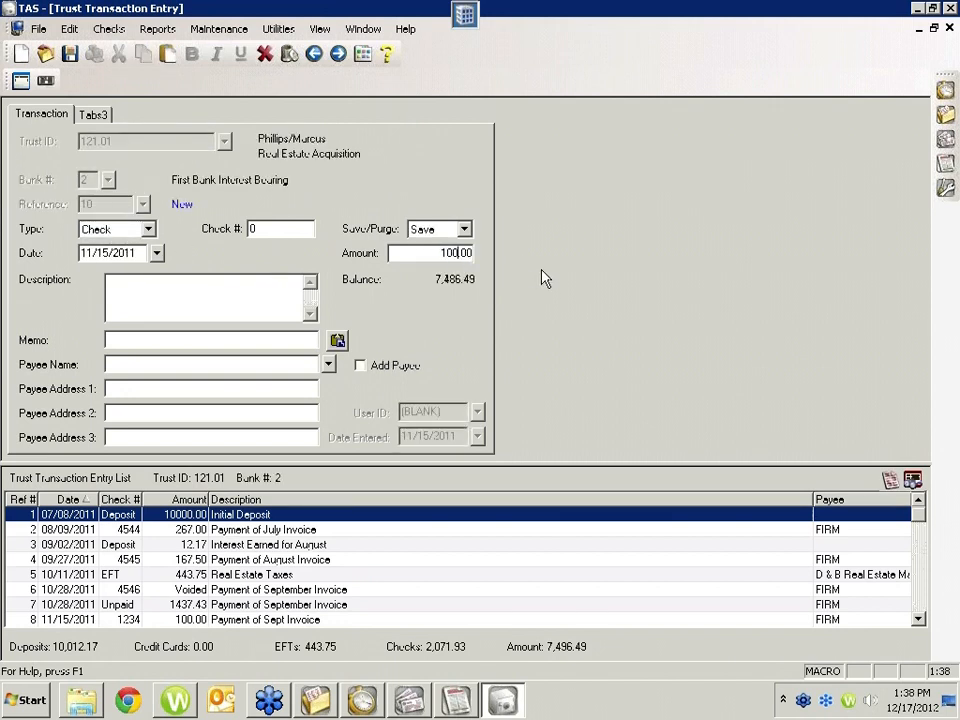
# Step: Make the trust check payable to FIRM, review its Tabs3 payment allocation, and save the transaction
pyautogui.click(112, 364)
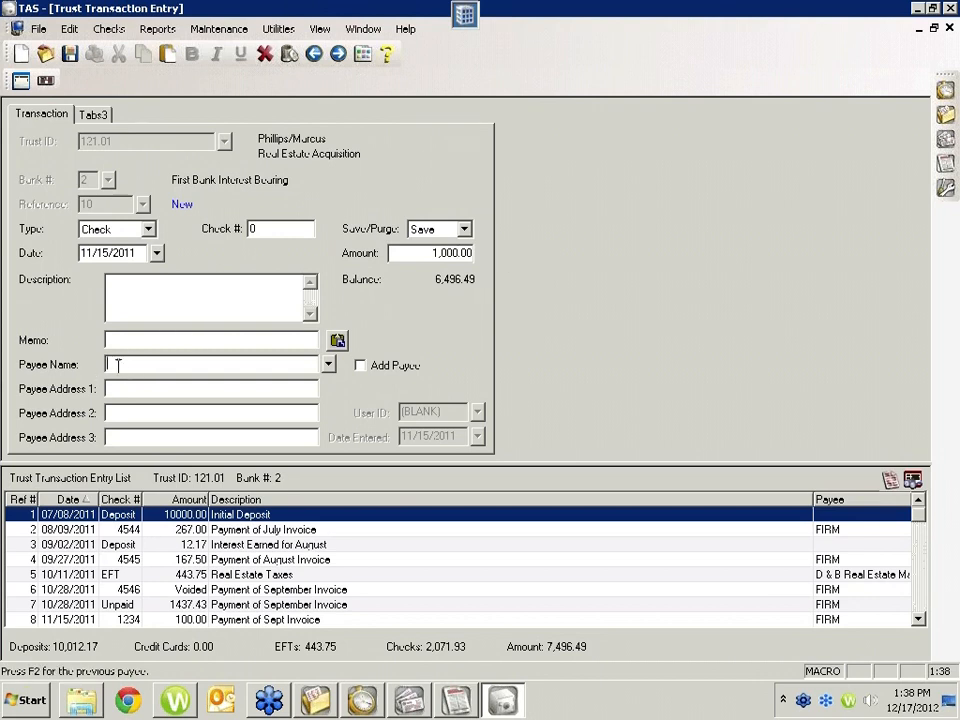
pyautogui.write('FIRM')
pyautogui.press('Tab')
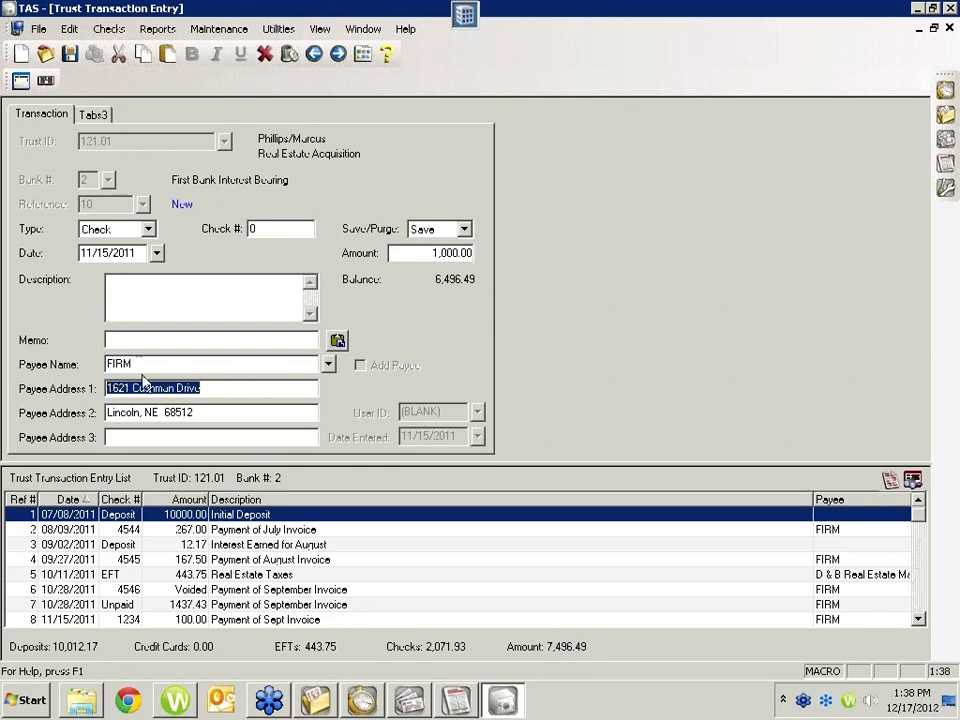
pyautogui.click(92, 118)
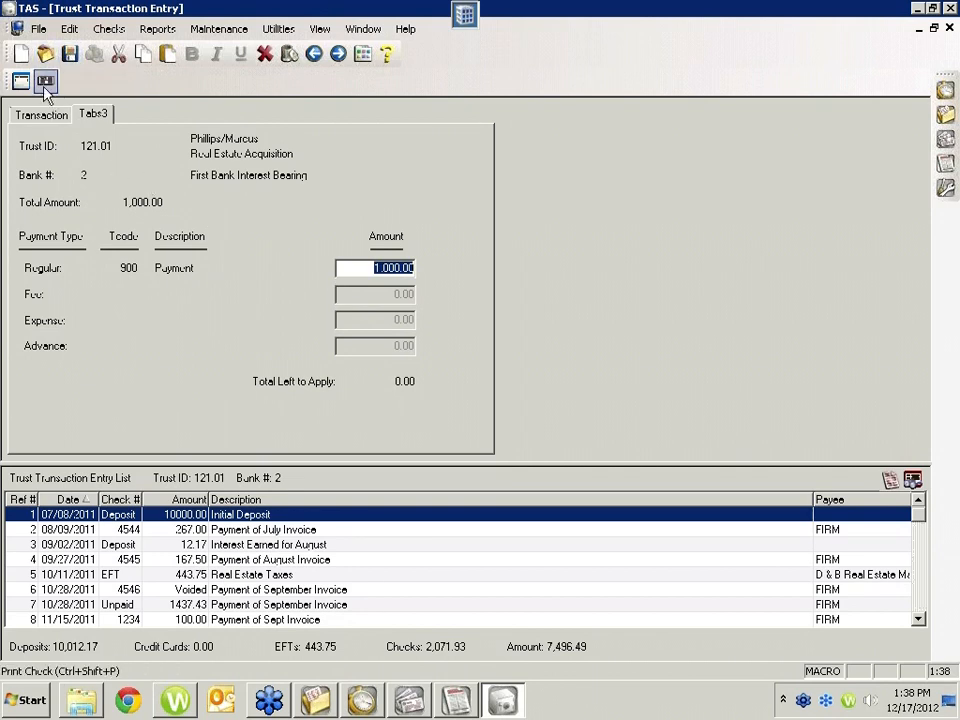
pyautogui.click(69, 53)
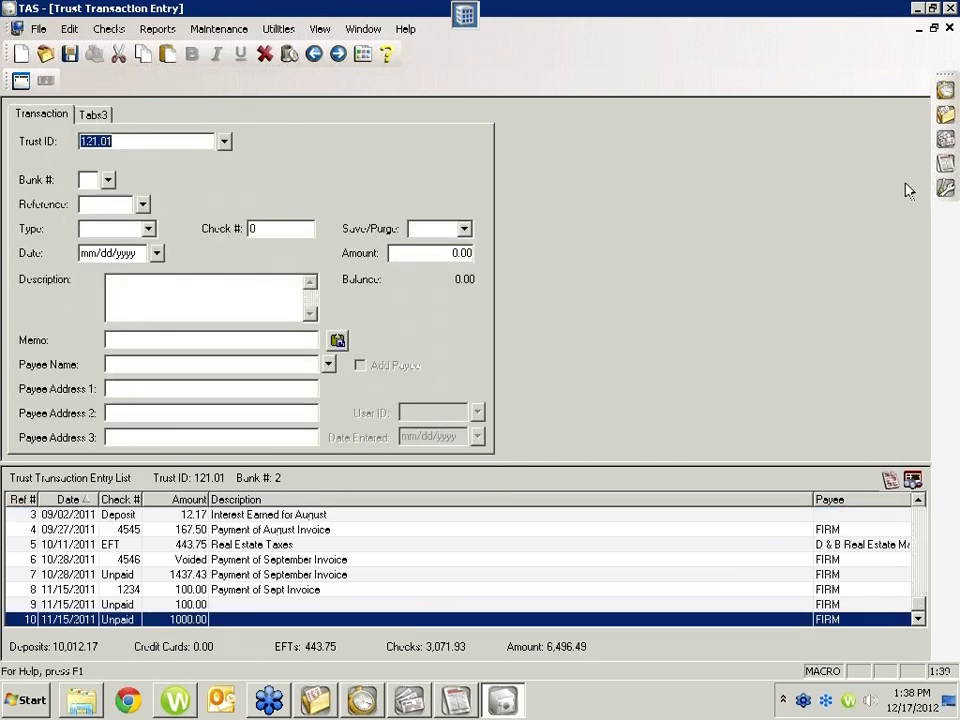
# Step: Switch to Tabs3, close the Change WIP Transactions form, and bring up the Real Estate Acquisition matter in Client Manager by its client number
pyautogui.click(943, 92)
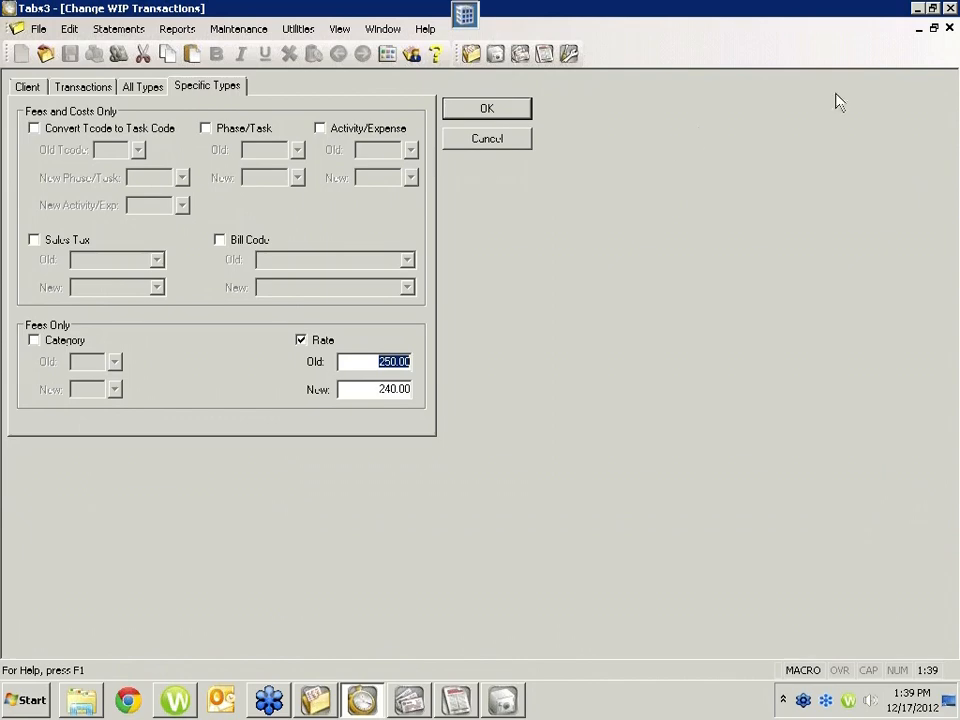
pyautogui.click(949, 28)
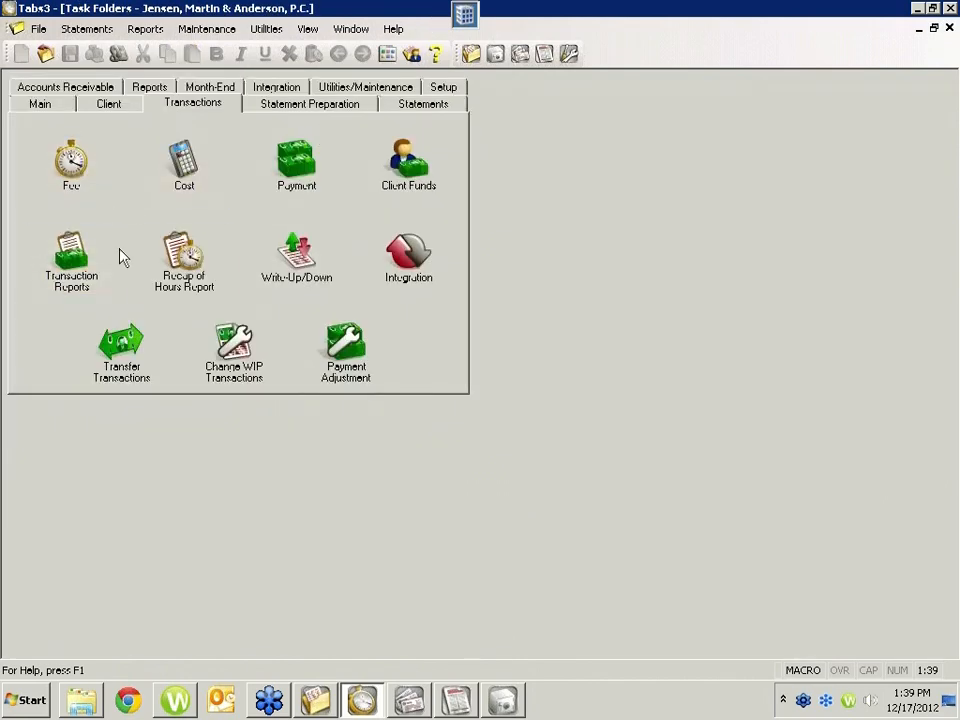
pyautogui.click(44, 106)
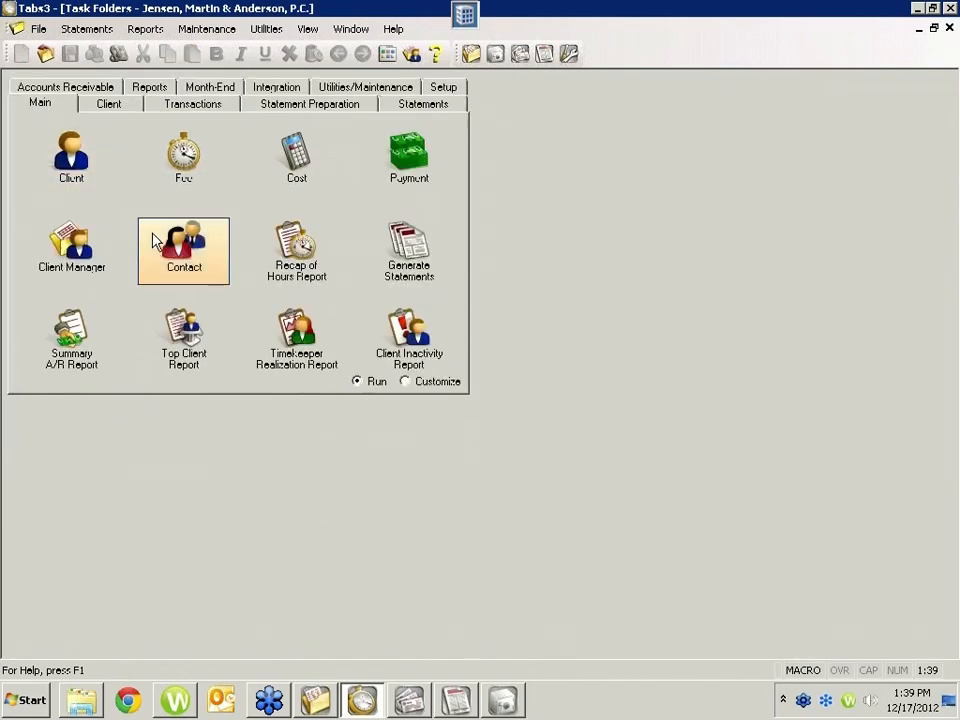
pyautogui.click(90, 248)
pyautogui.write('1')
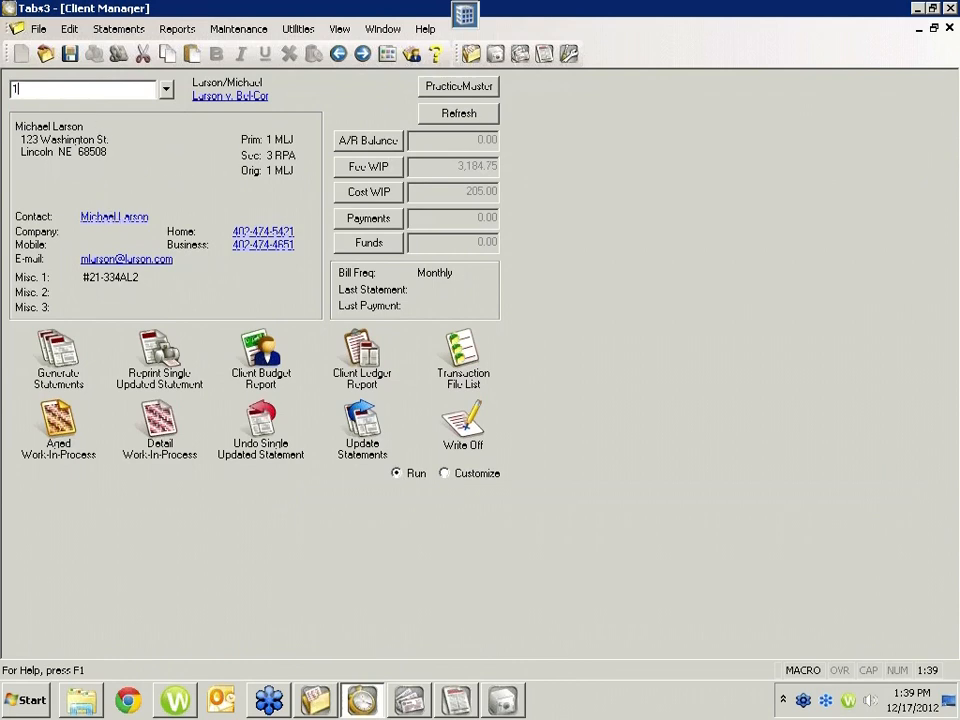
pyautogui.write('21.01')
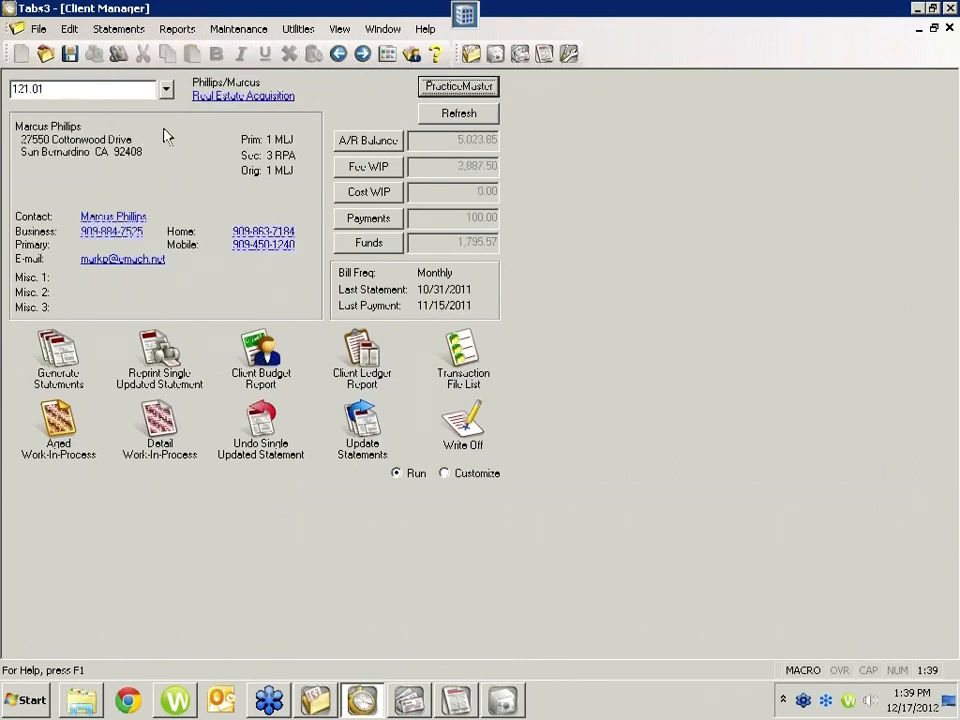
# Step: Refresh the client's balances, look up the recorded payments, refresh again and close Client Manager
pyautogui.click(440, 113)
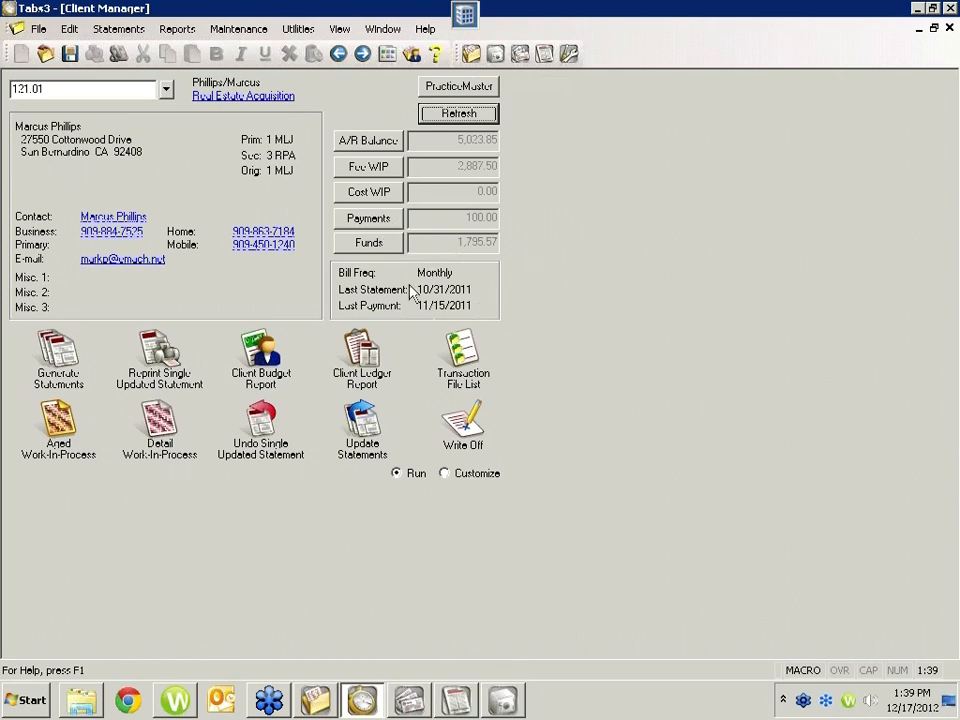
pyautogui.click(368, 218)
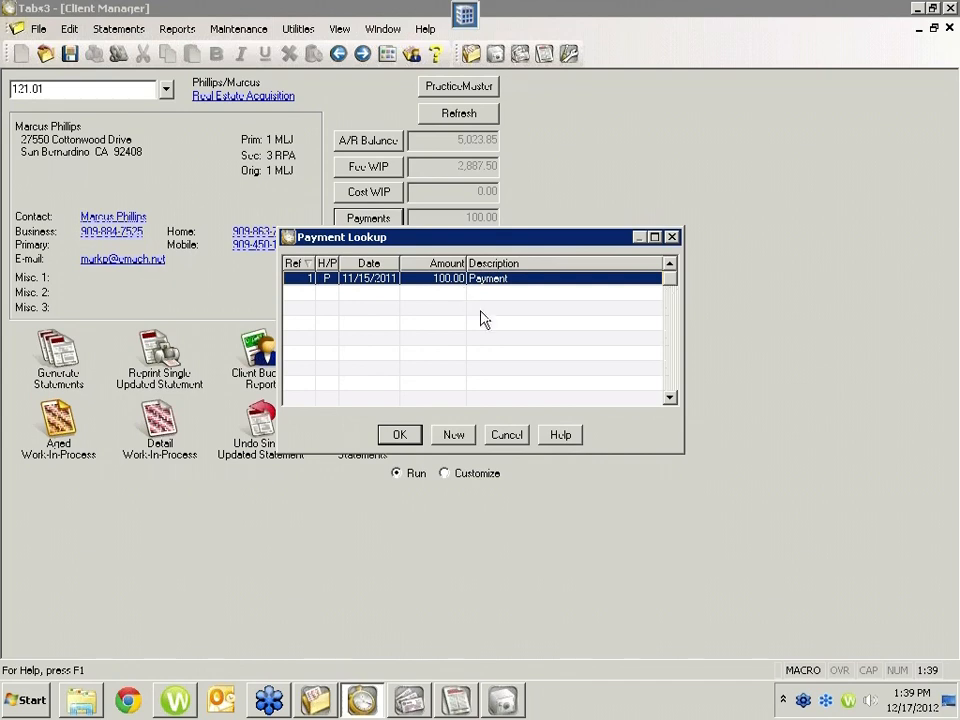
pyautogui.click(507, 435)
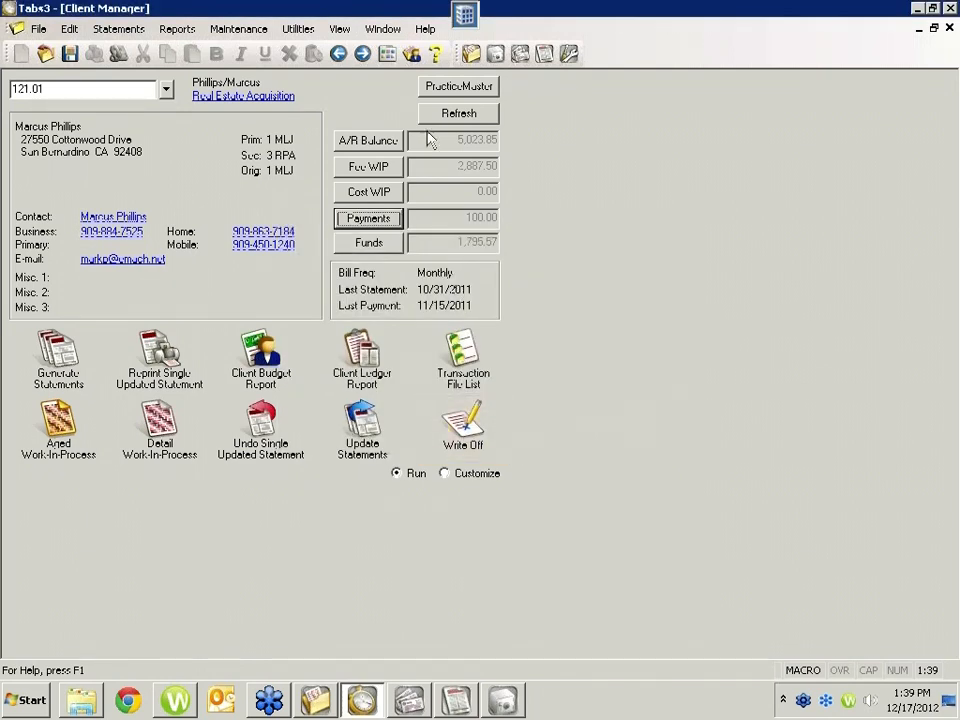
pyautogui.click(452, 114)
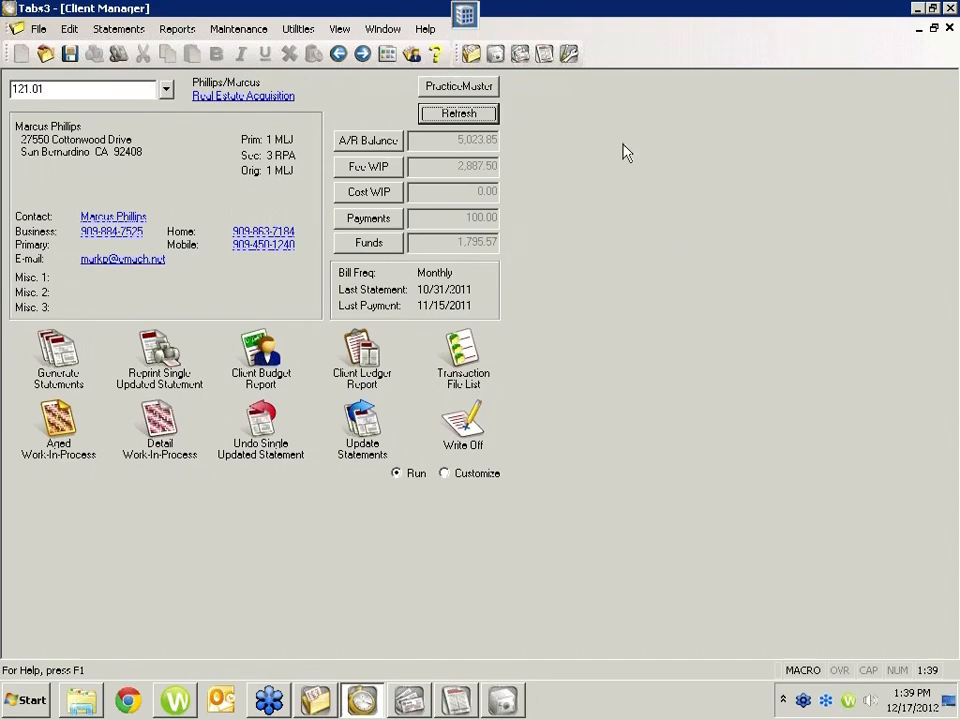
pyautogui.click(950, 29)
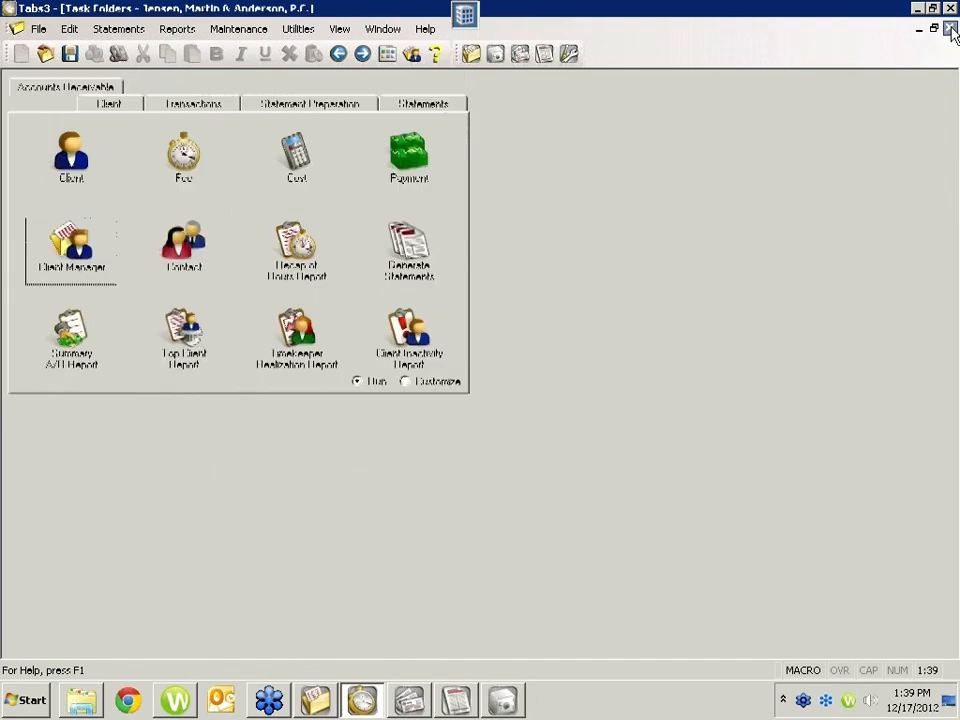
pyautogui.click(42, 87)
pyautogui.click(52, 88)
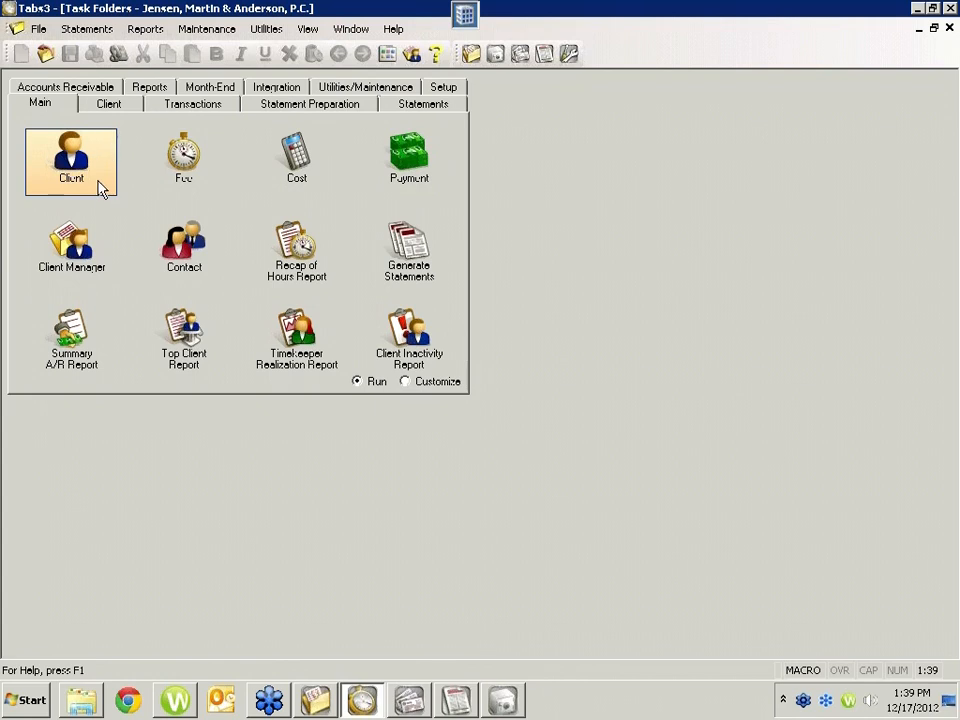
# Step: Customize the Main task folder by replacing the Client Inactivity Report shortcut with Labels, and return the folder to run mode
pyautogui.click(404, 382)
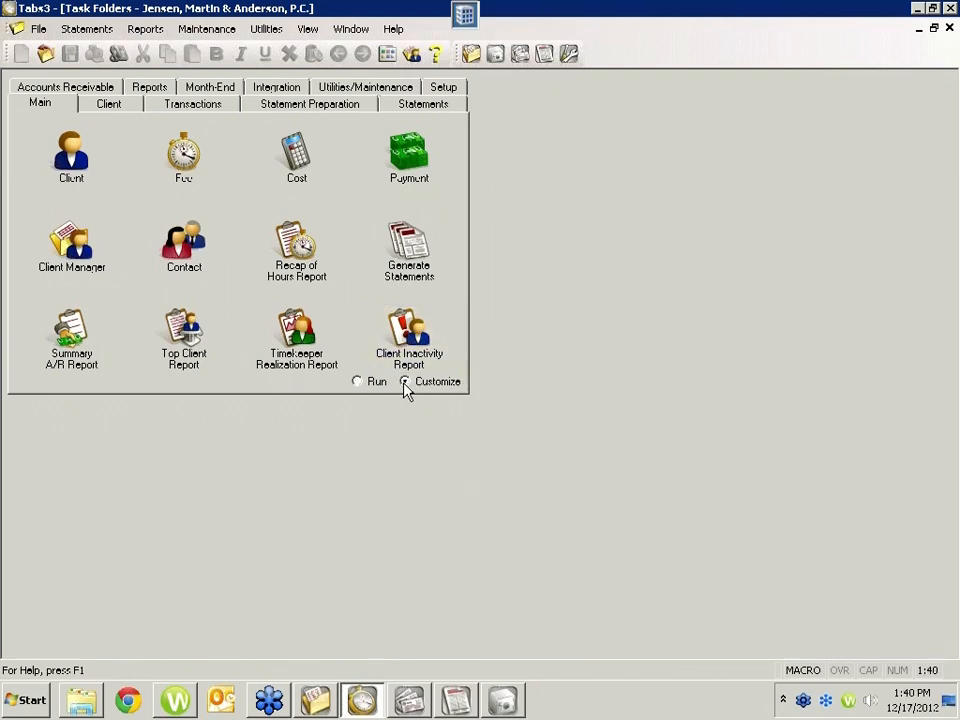
pyautogui.click(407, 330)
pyautogui.press('Escape')
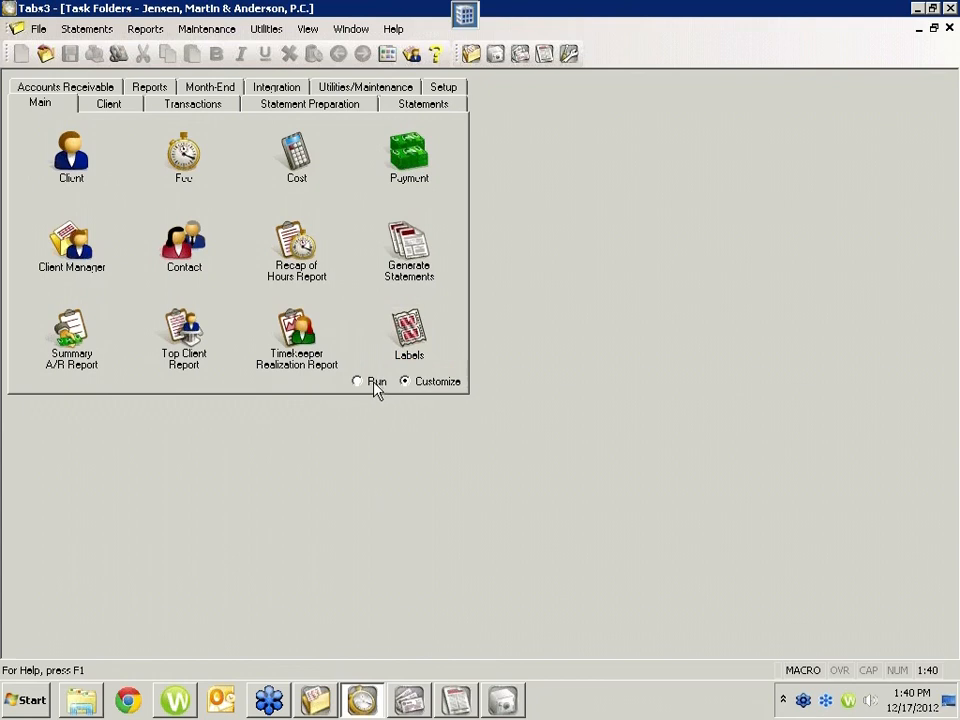
pyautogui.click(371, 389)
pyautogui.click(416, 388)
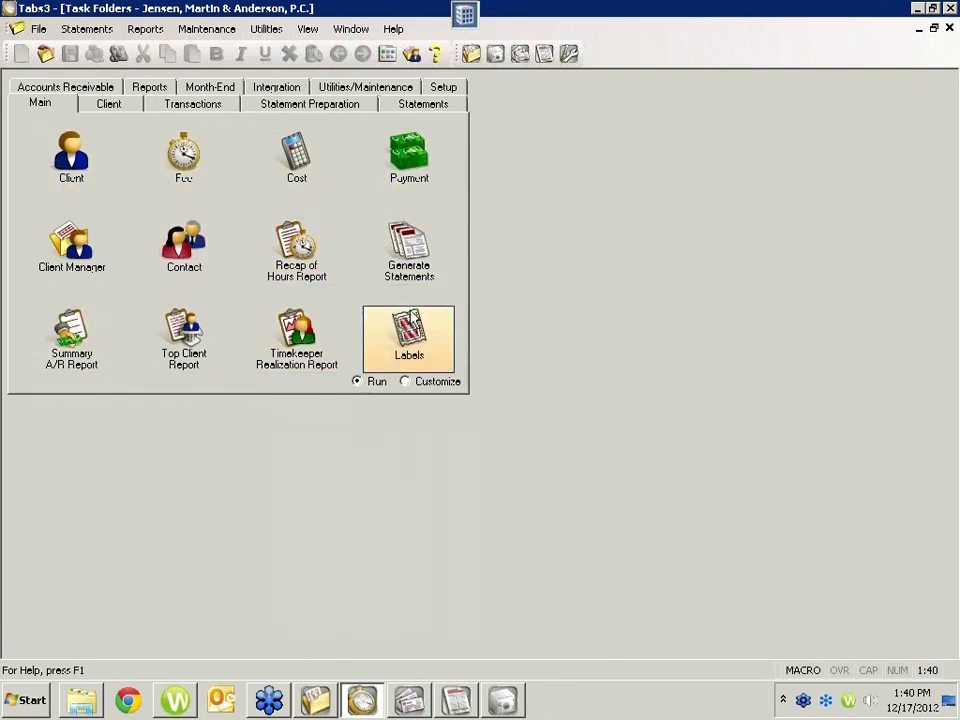
pyautogui.click(152, 107)
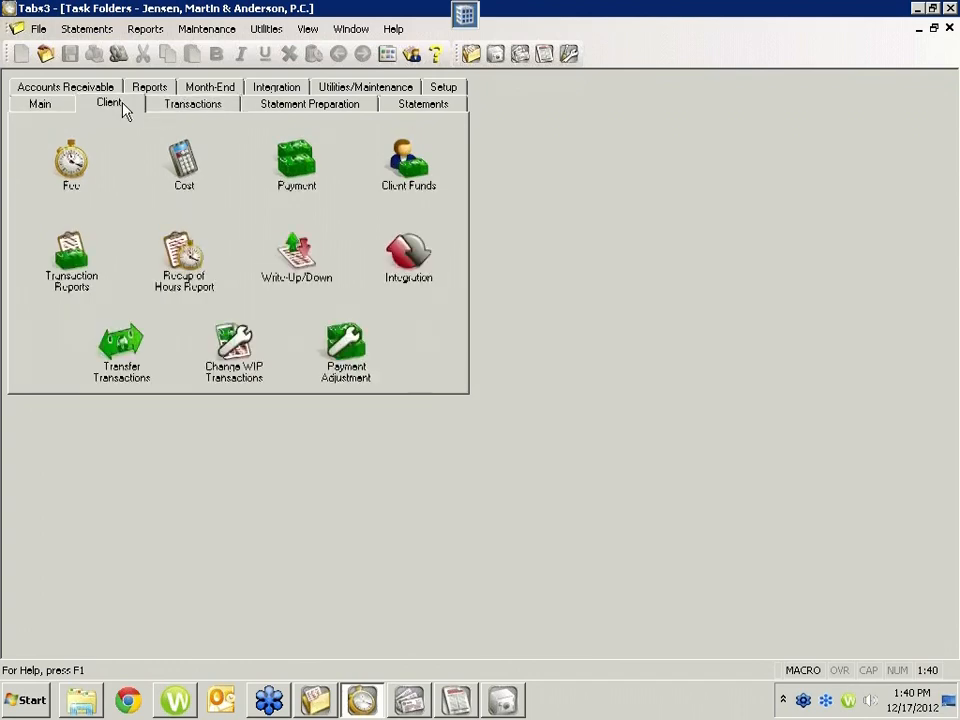
pyautogui.click(108, 106)
pyautogui.click(40, 104)
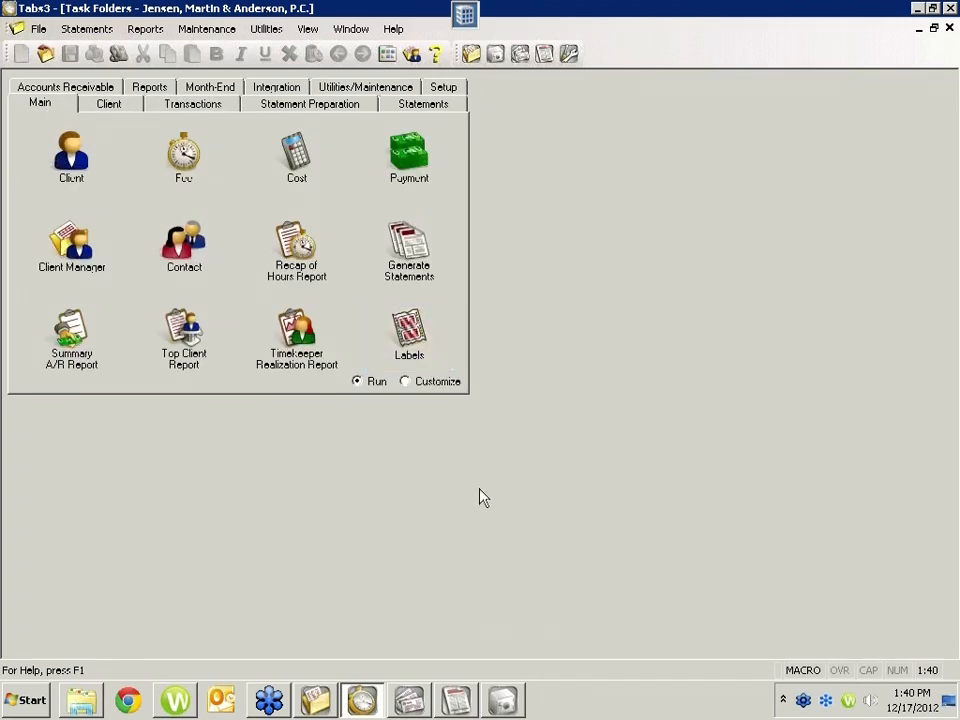
# Step: Switch to PracticeMaster, view the client and contact lists, and open the Daily Calendar
pyautogui.click(316, 703)
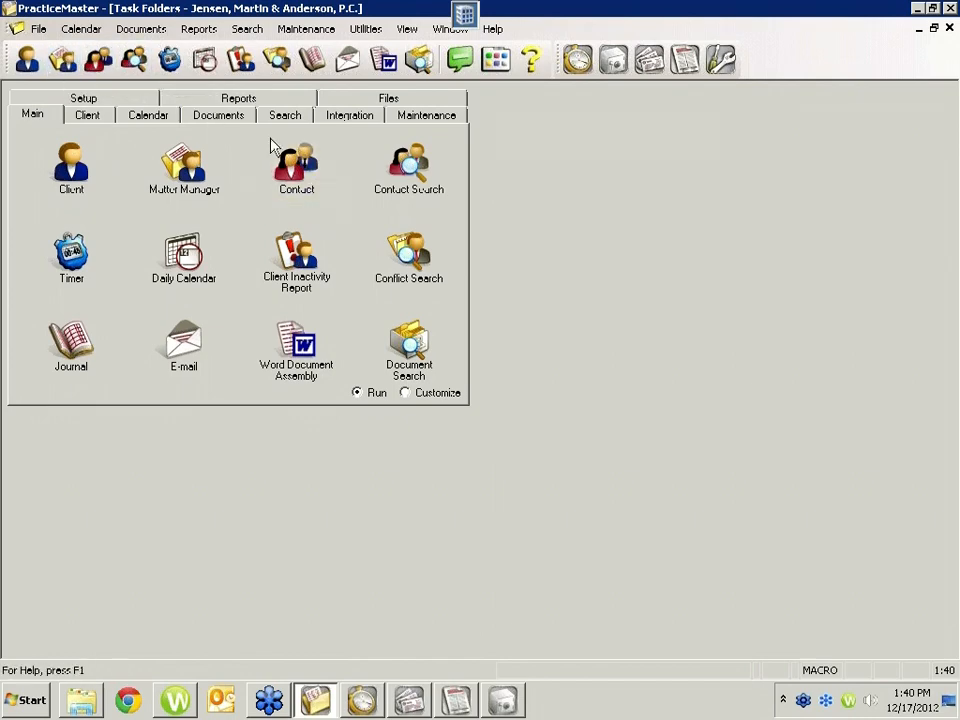
pyautogui.click(68, 168)
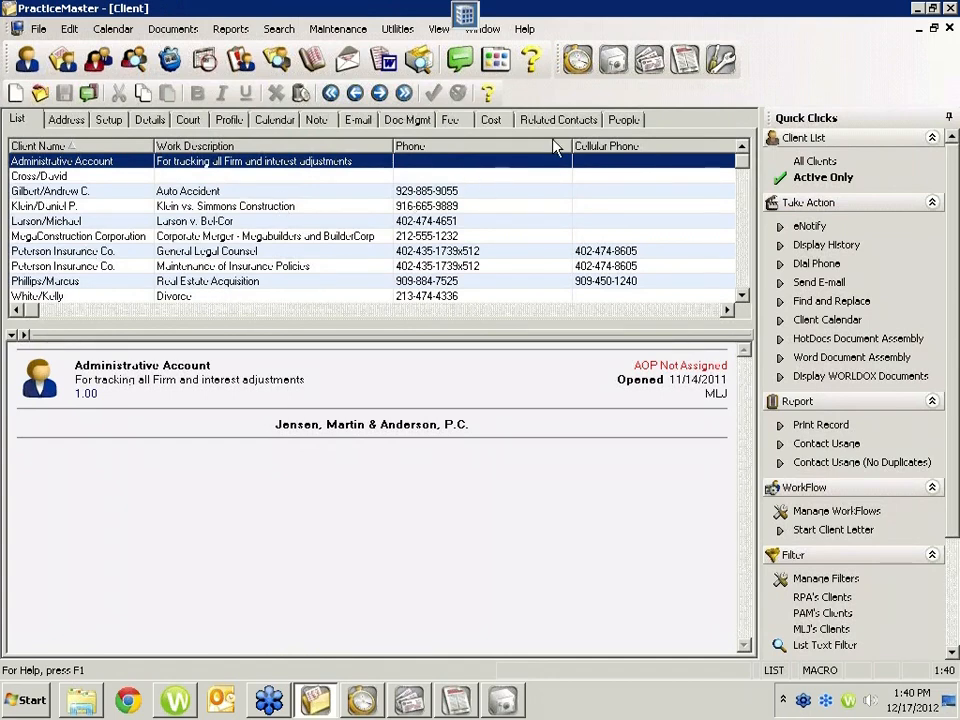
pyautogui.click(108, 66)
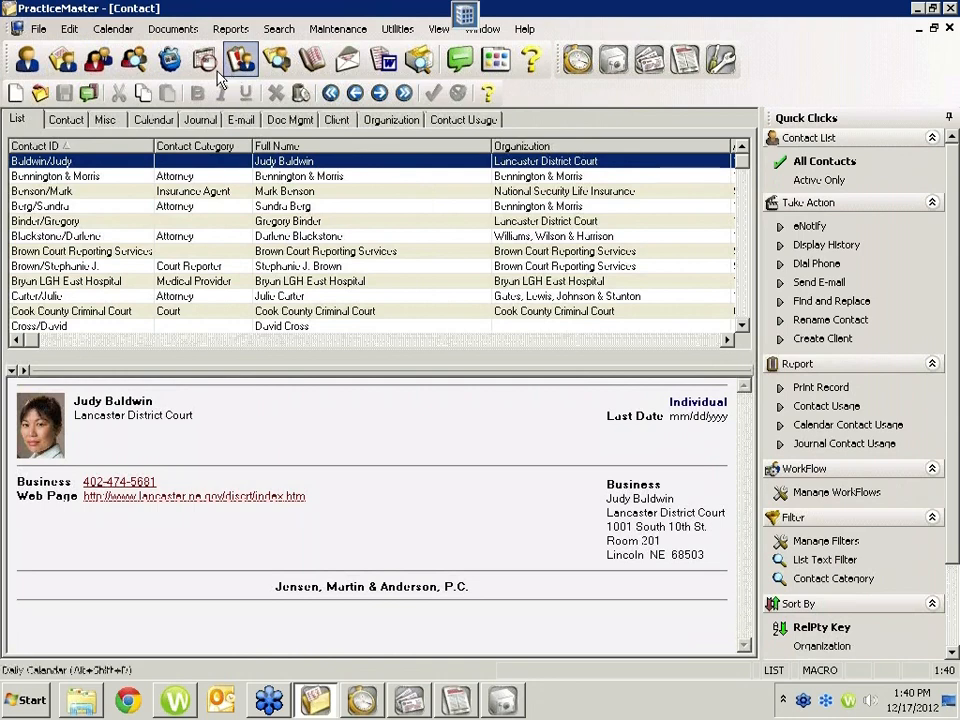
pyautogui.click(204, 62)
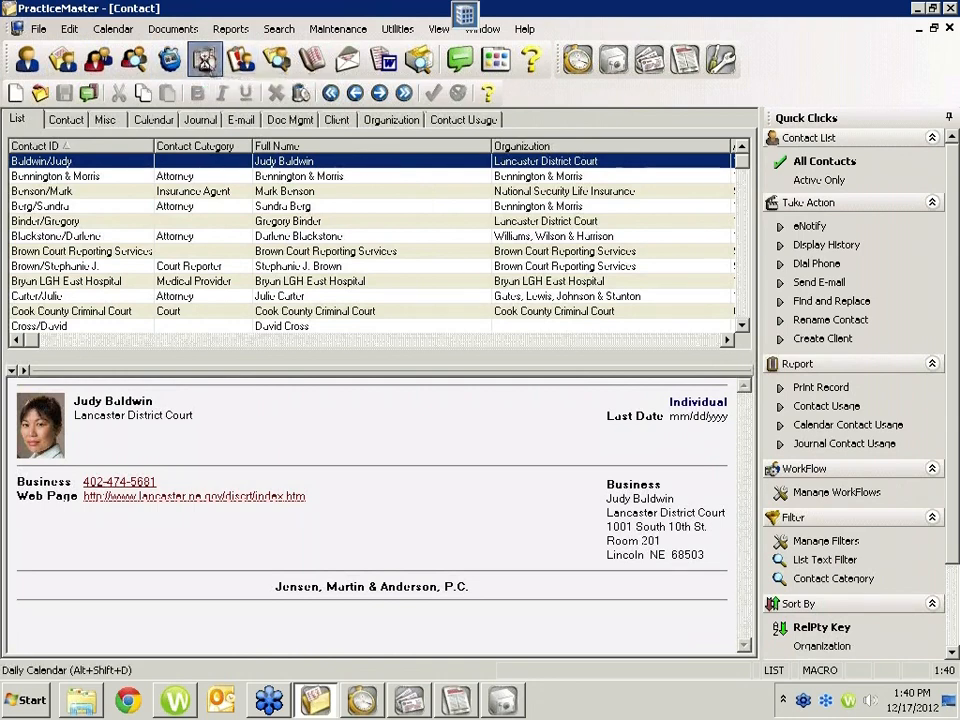